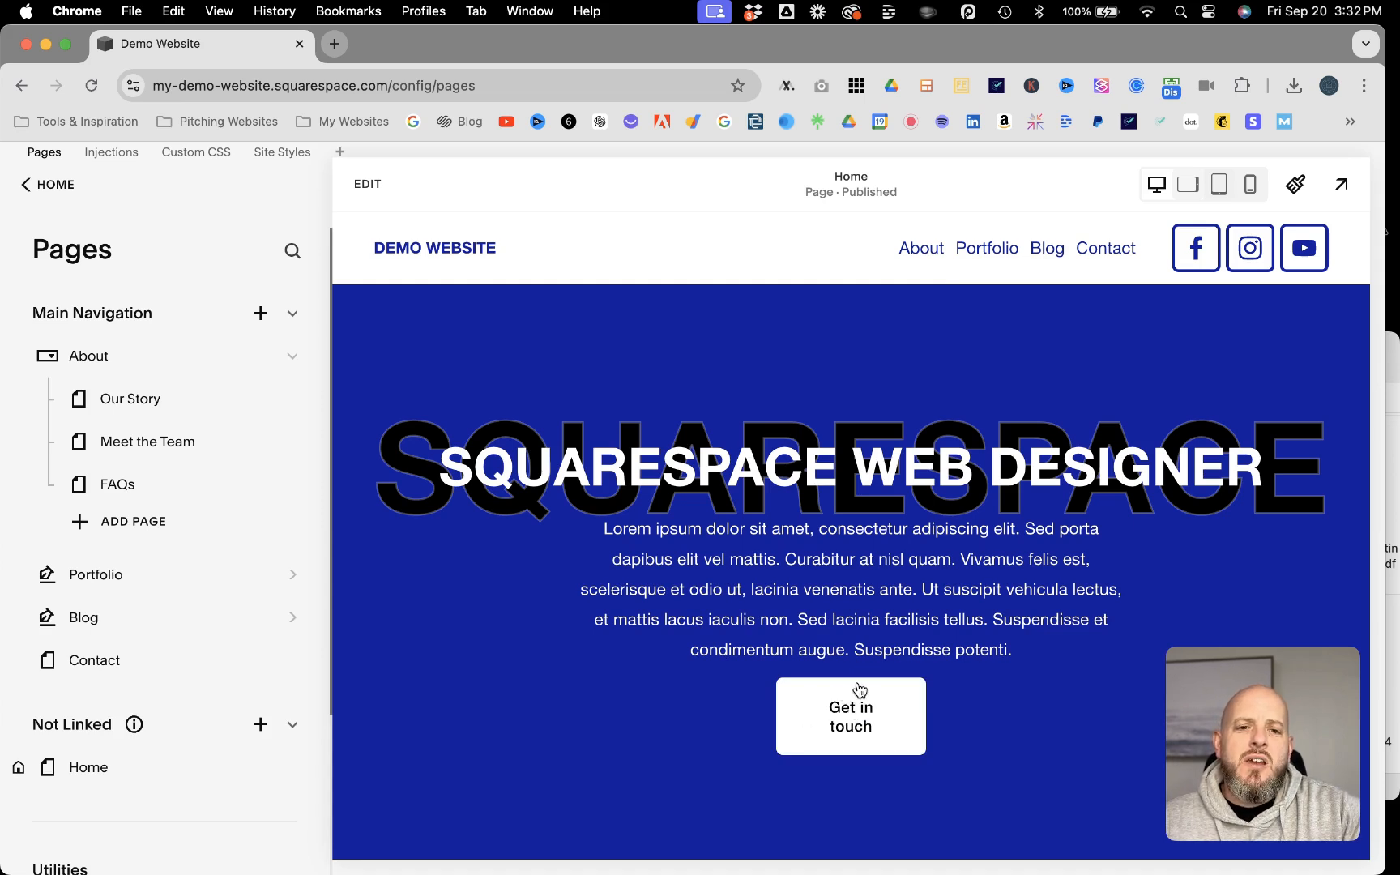
Step: Look through the Home page's sections from the hero banner down to the Get in Touch contact form
{"action": "scroll", "coordinate": [708, 560], "scroll_direction": "down", "scroll_amount": 9}
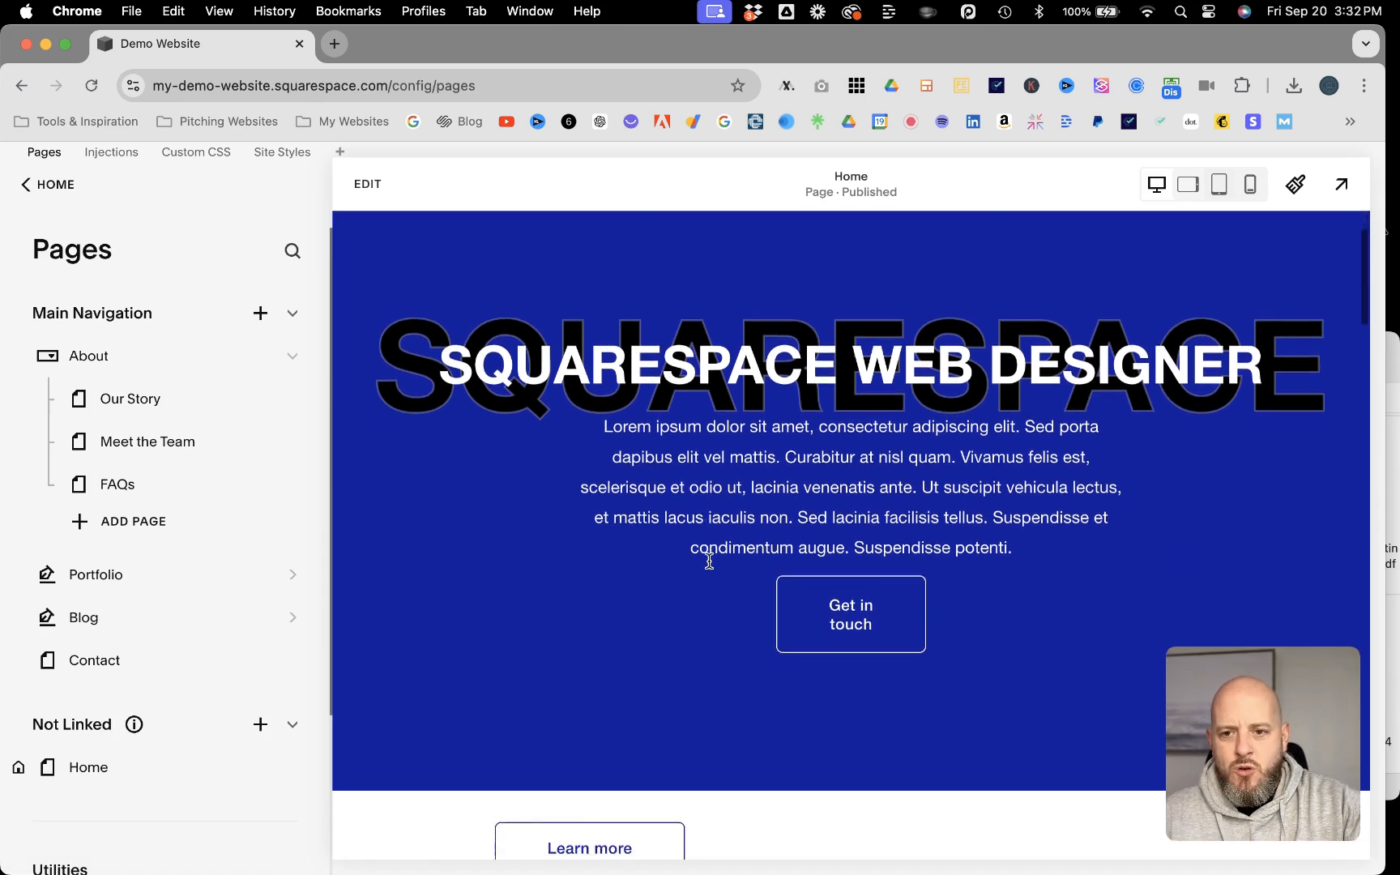
{"action": "scroll", "coordinate": [709, 561], "scroll_direction": "down", "scroll_amount": 15}
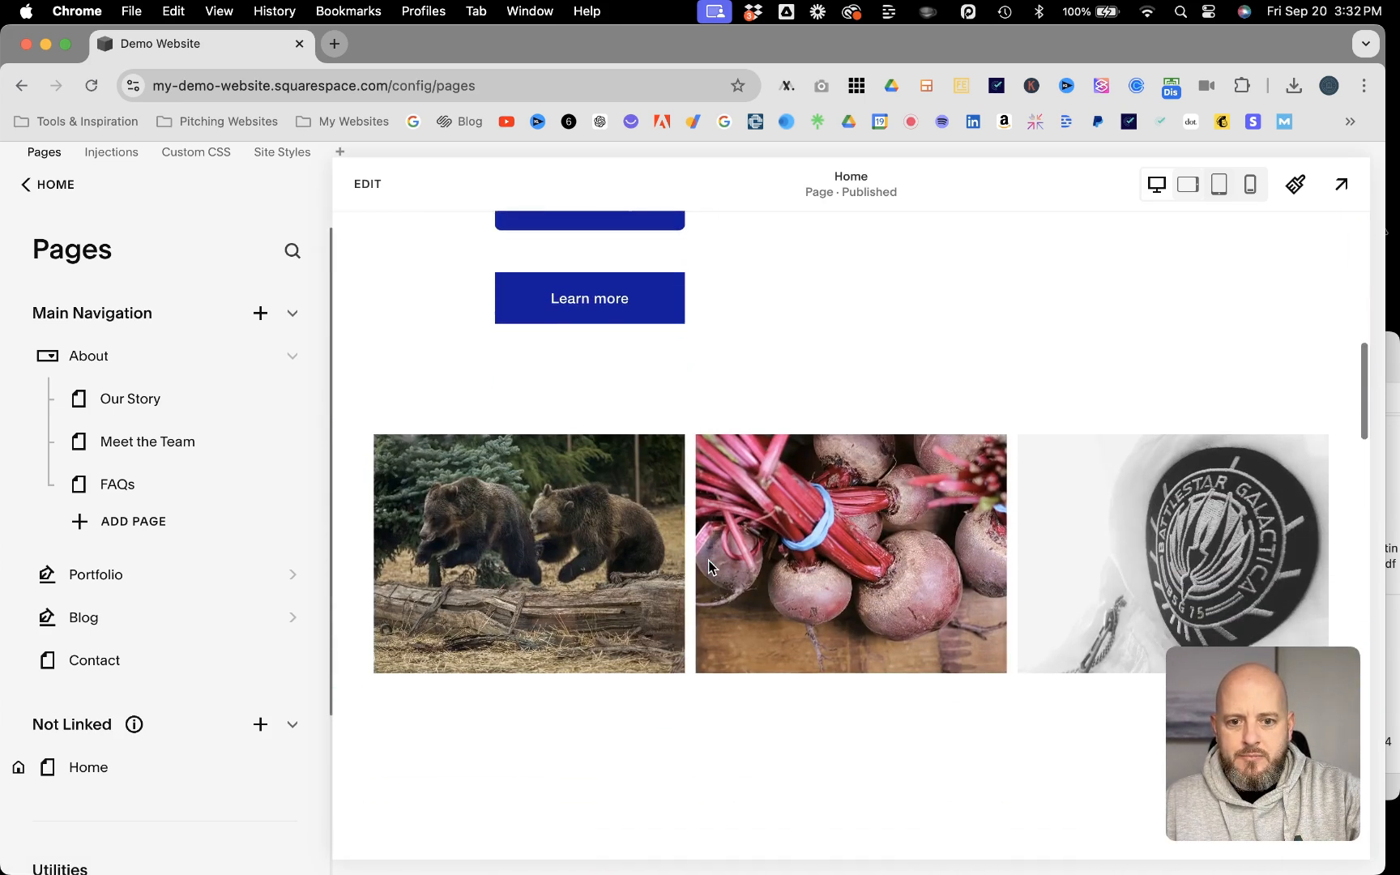
{"action": "scroll", "coordinate": [710, 569], "scroll_direction": "down", "scroll_amount": 6}
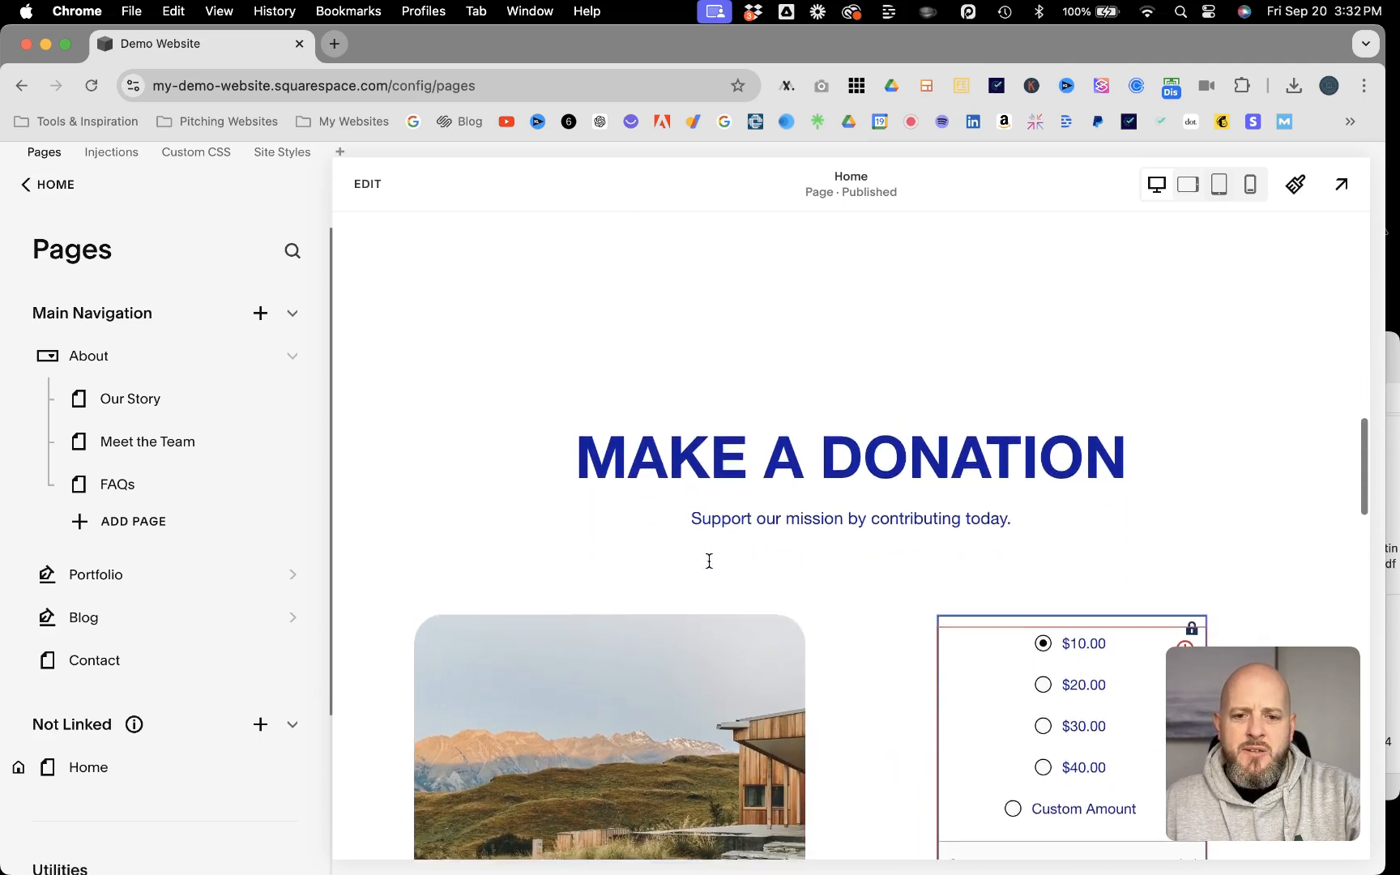
{"action": "scroll", "coordinate": [710, 562], "scroll_direction": "up", "scroll_amount": 10}
{"action": "scroll", "coordinate": [708, 559], "scroll_direction": "down", "scroll_amount": 16}
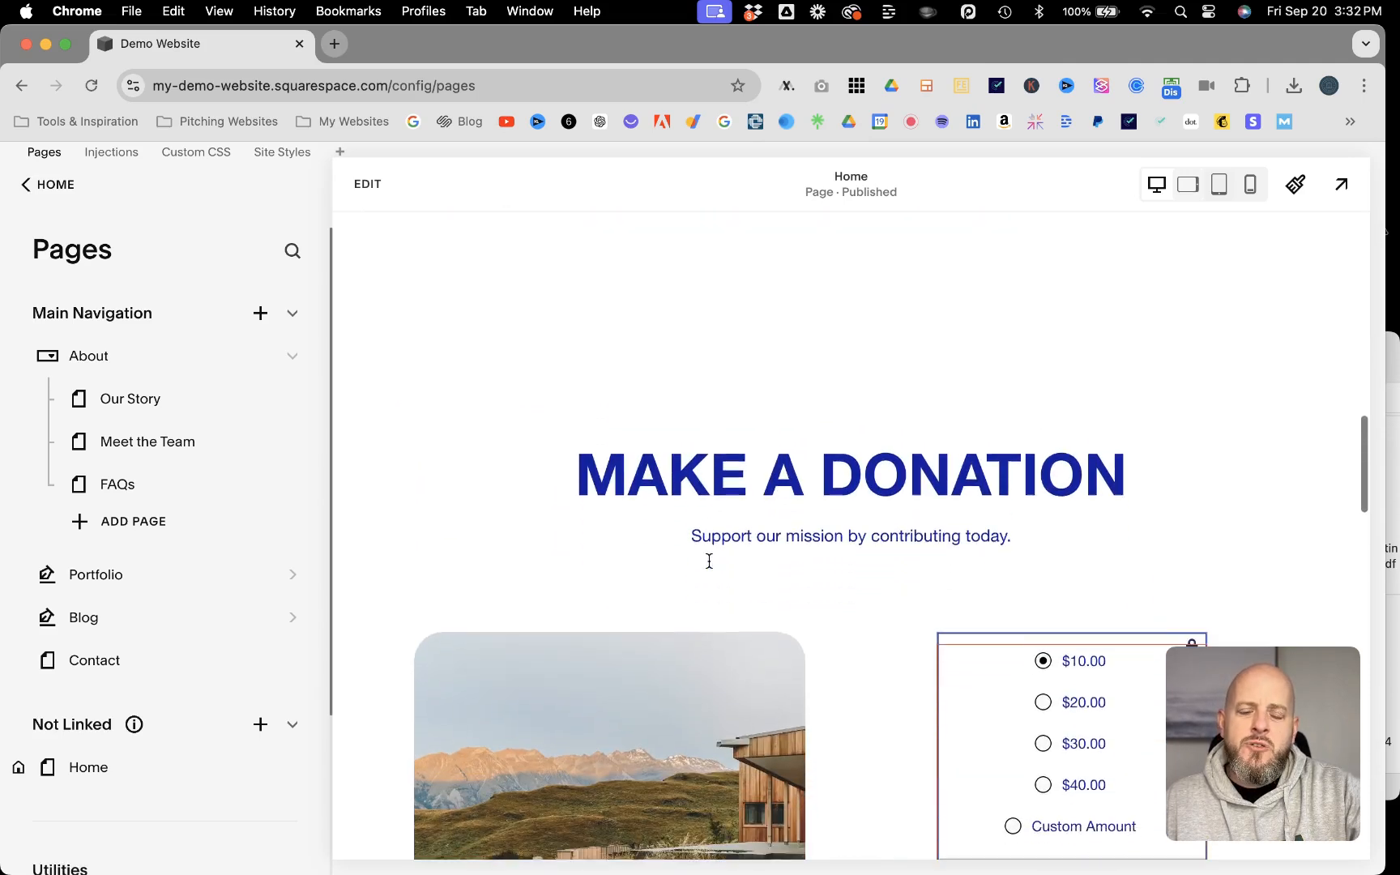
{"action": "scroll", "coordinate": [709, 560], "scroll_direction": "down", "scroll_amount": 18}
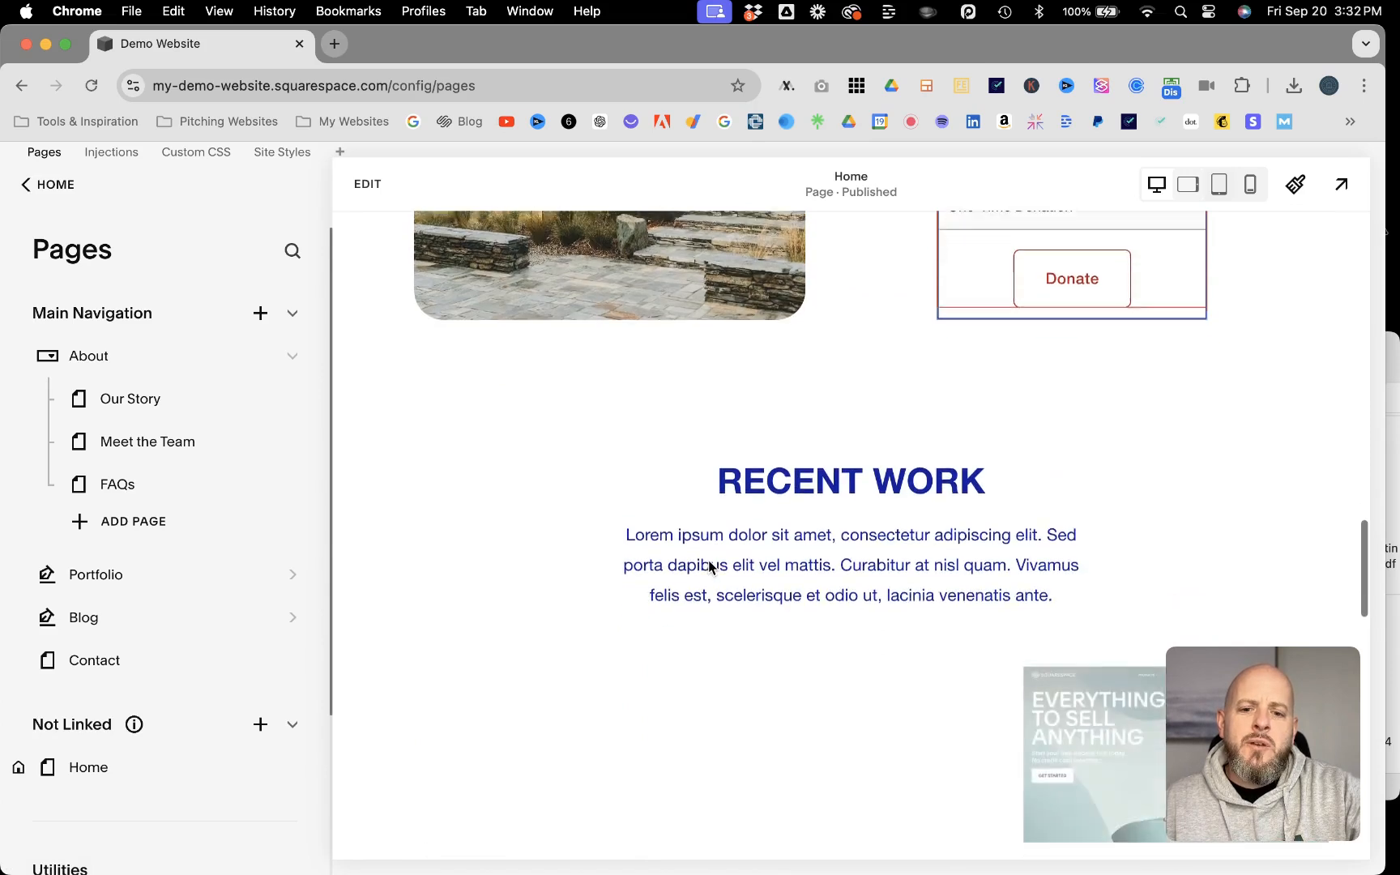
{"action": "scroll", "coordinate": [710, 569], "scroll_direction": "up", "scroll_amount": 5}
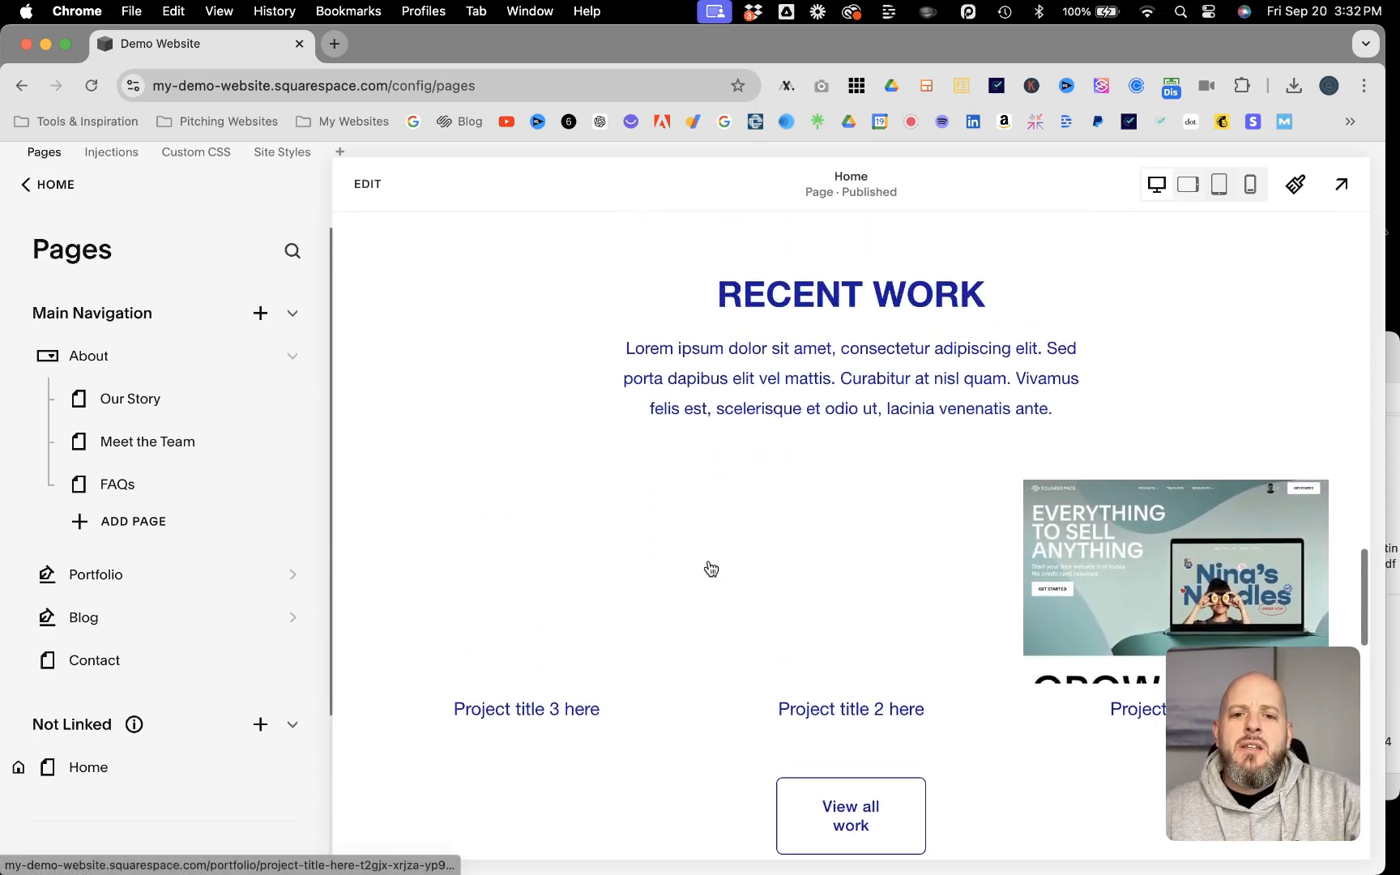
{"action": "scroll", "coordinate": [852, 382], "scroll_direction": "down", "scroll_amount": 8}
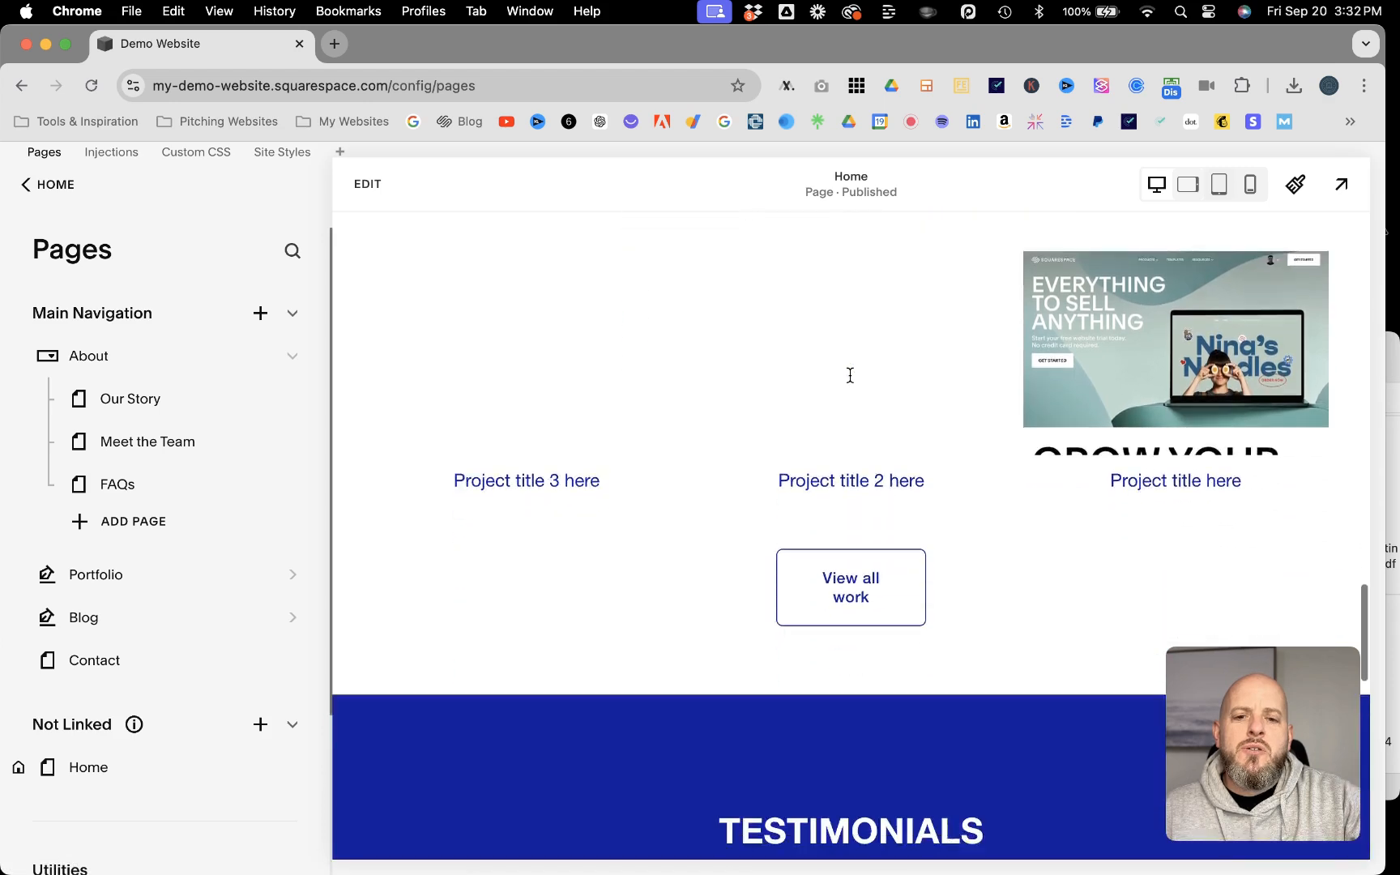
{"action": "scroll", "coordinate": [646, 359], "scroll_direction": "up", "scroll_amount": 3}
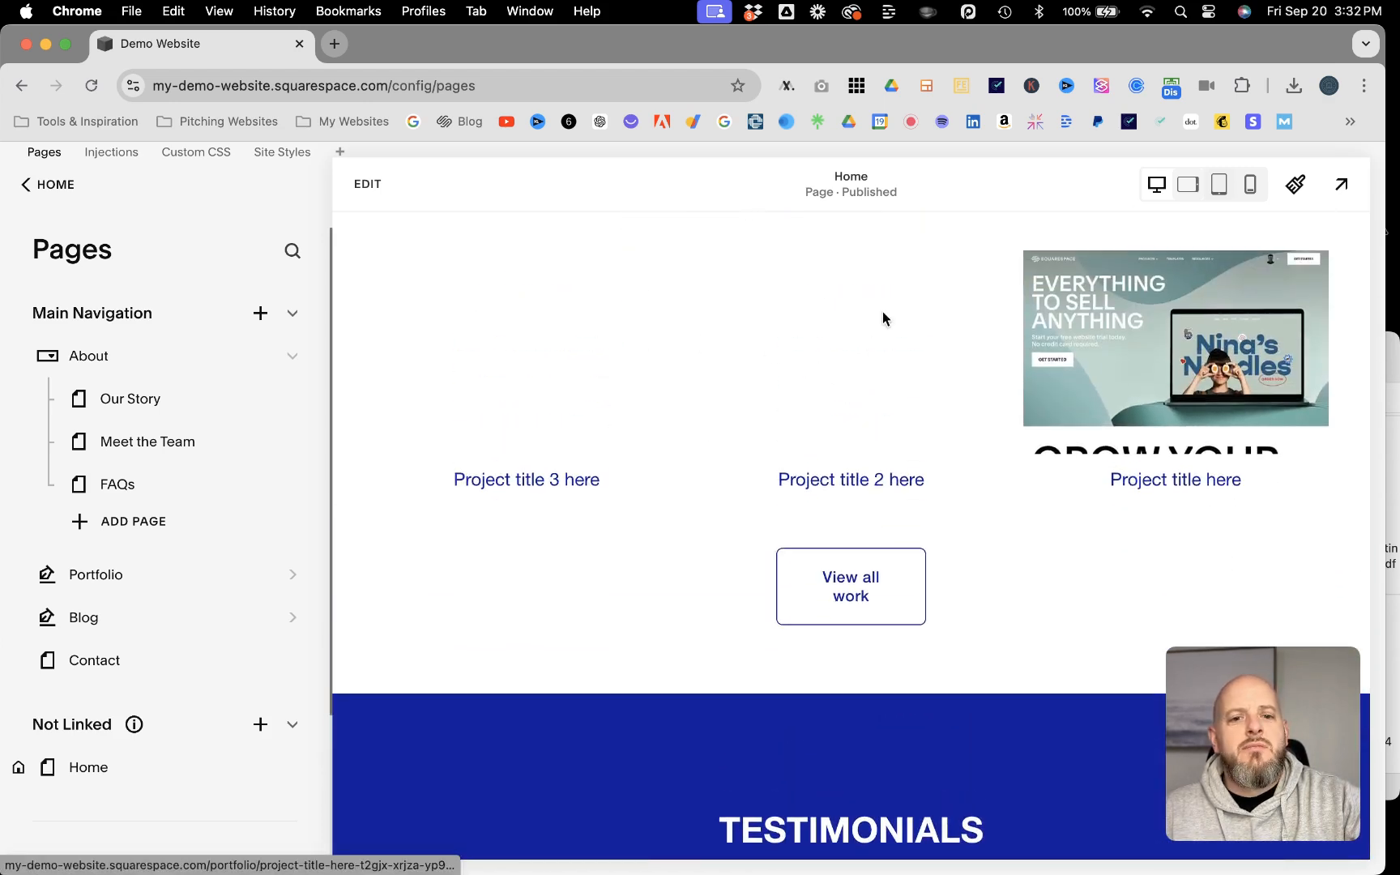
{"action": "scroll", "coordinate": [725, 340], "scroll_direction": "up", "scroll_amount": 6}
{"action": "scroll", "coordinate": [725, 341], "scroll_direction": "down", "scroll_amount": 12}
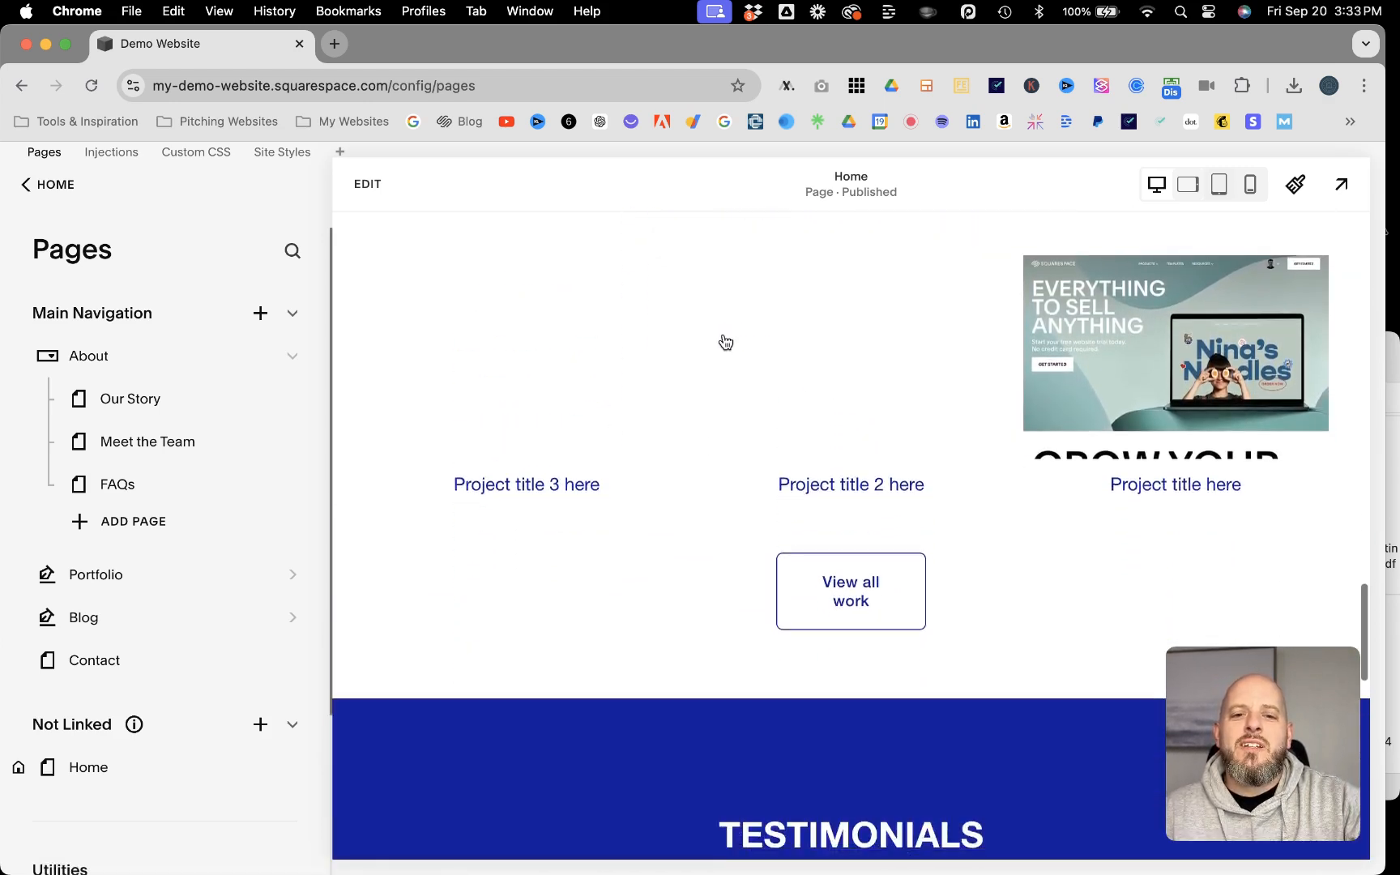
{"action": "scroll", "coordinate": [722, 341], "scroll_direction": "down", "scroll_amount": 13}
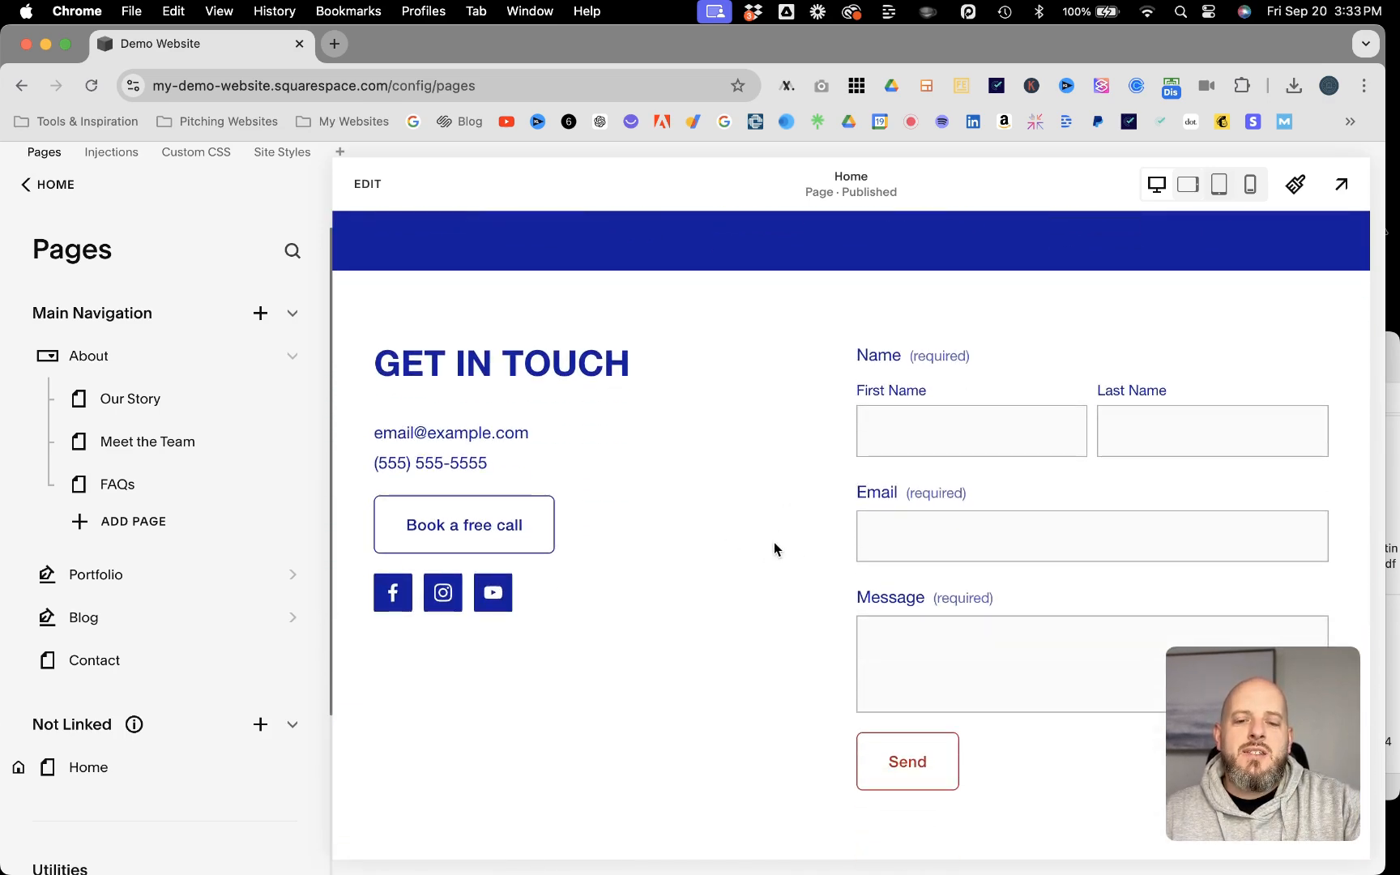
{"action": "scroll", "coordinate": [773, 543], "scroll_direction": "up", "scroll_amount": 20}
{"action": "scroll", "coordinate": [773, 543], "scroll_direction": "down", "scroll_amount": 12}
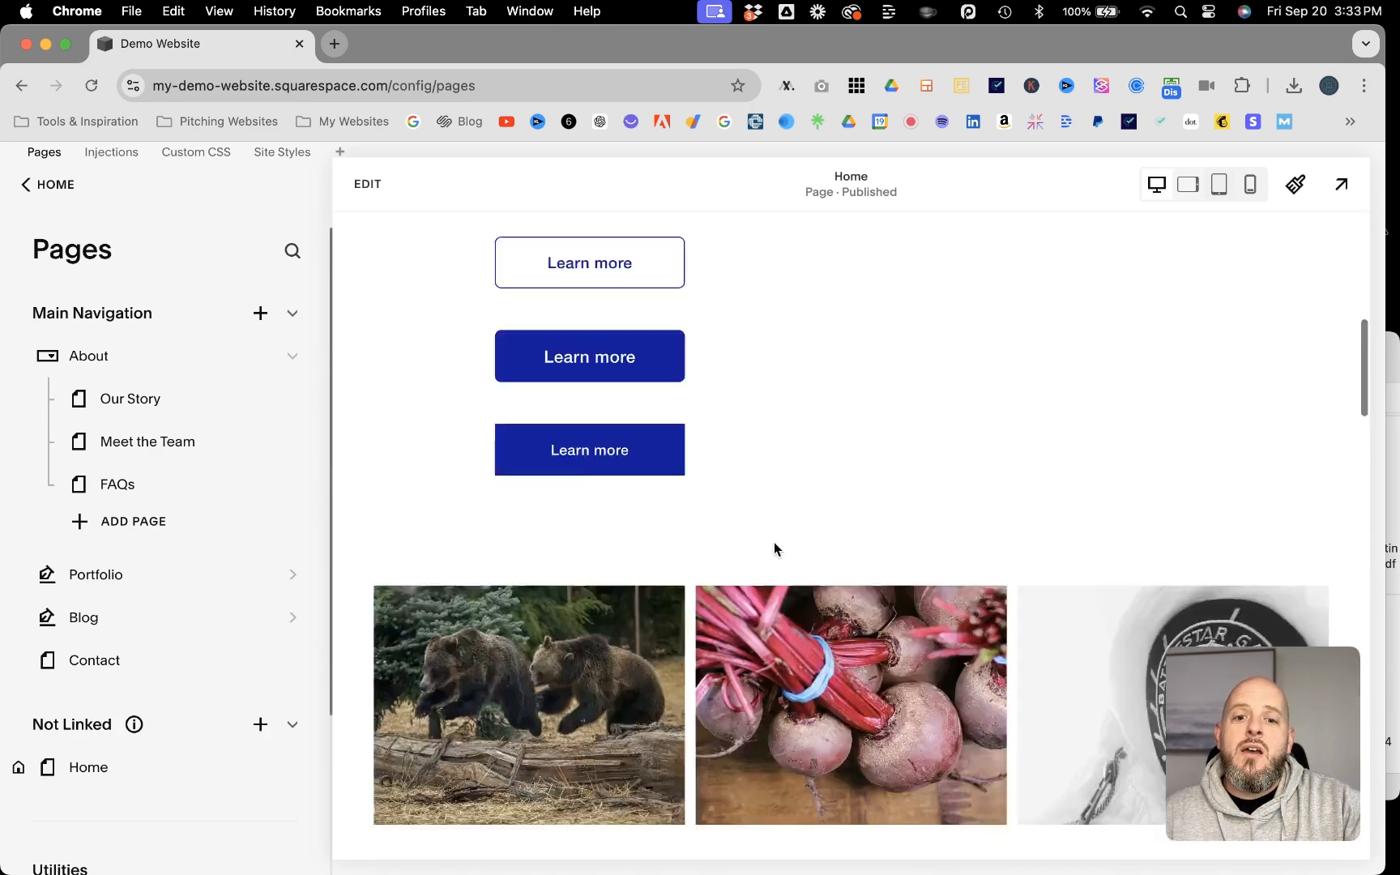
{"action": "scroll", "coordinate": [773, 549], "scroll_direction": "down", "scroll_amount": 20}
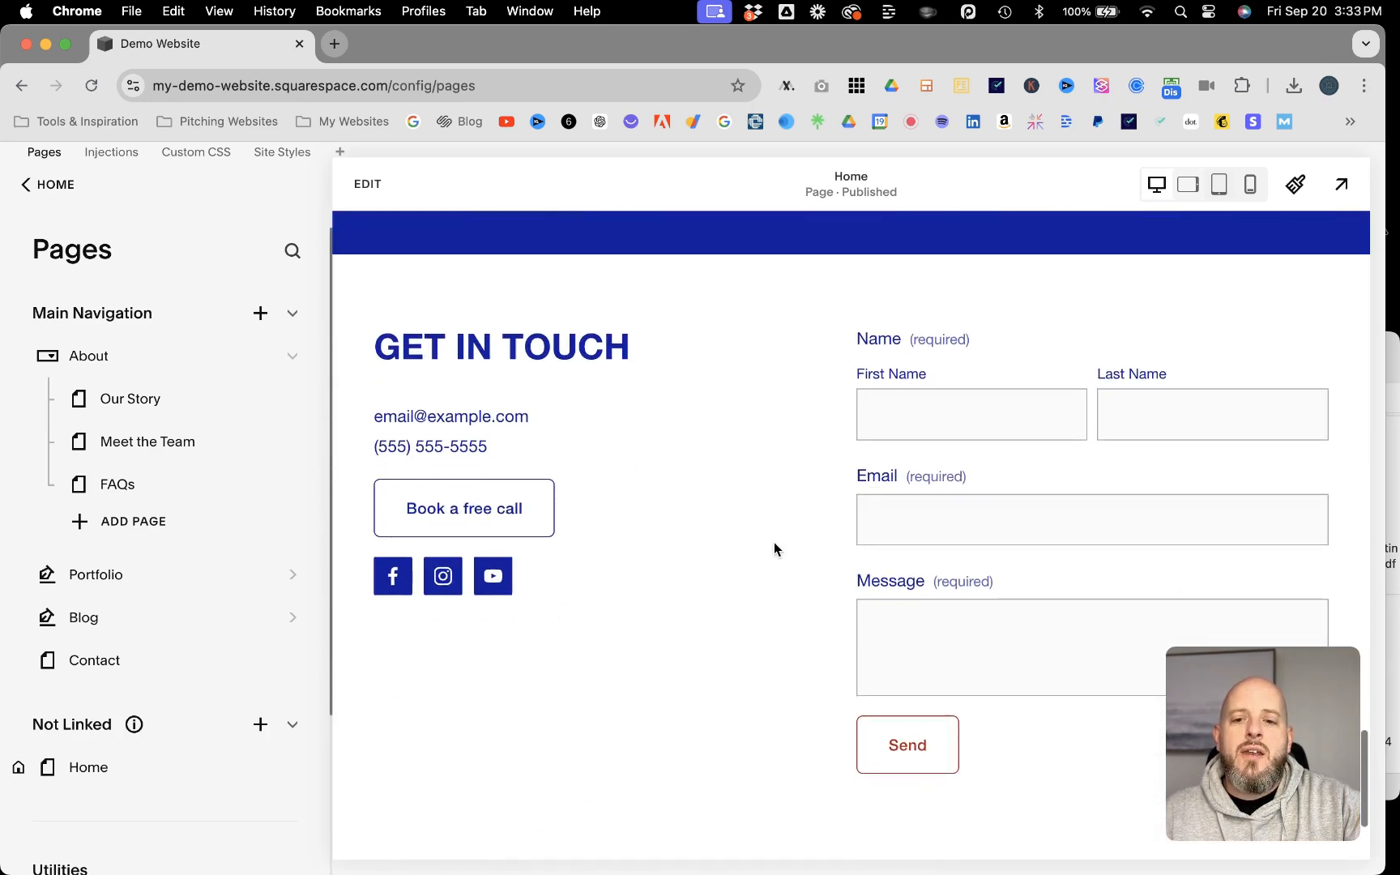
{"action": "scroll", "coordinate": [774, 548], "scroll_direction": "up", "scroll_amount": 14}
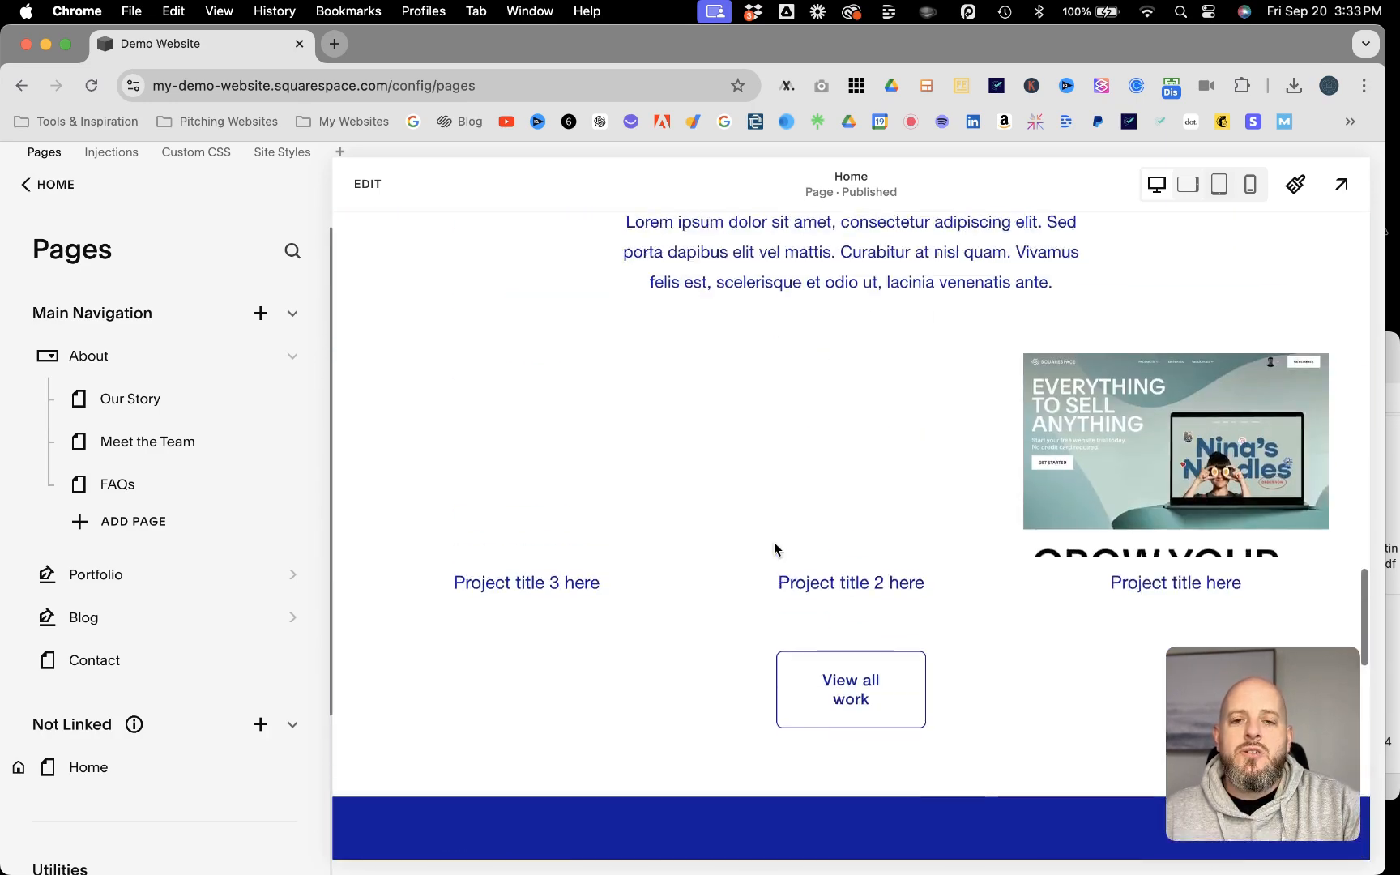
{"action": "scroll", "coordinate": [773, 548], "scroll_direction": "up", "scroll_amount": 20}
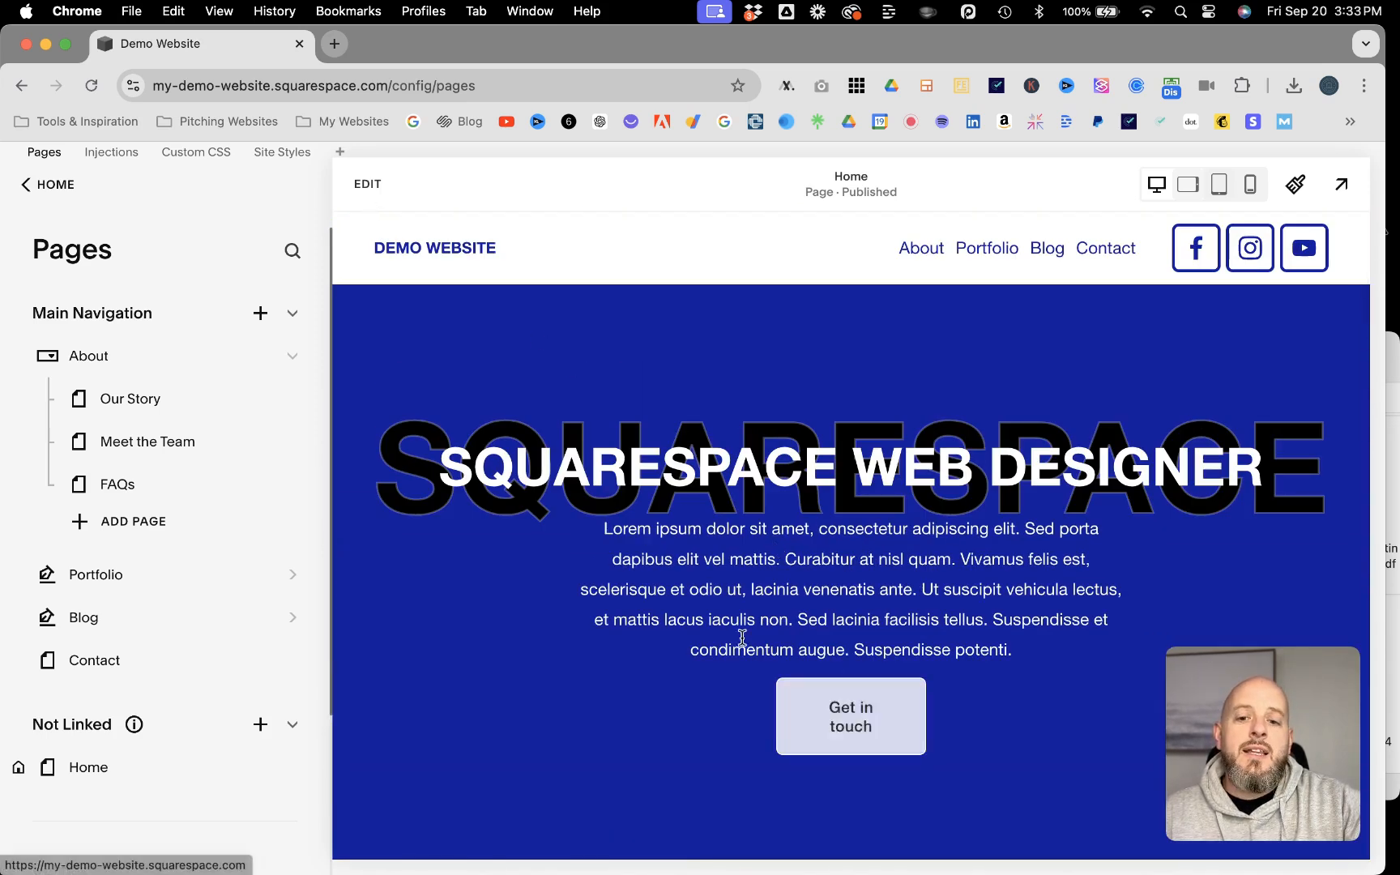
Step: Edit the Home page so the hero's "Get in touch" button links to #contact without opening a new tab, and save
{"action": "left_click", "coordinate": [368, 184]}
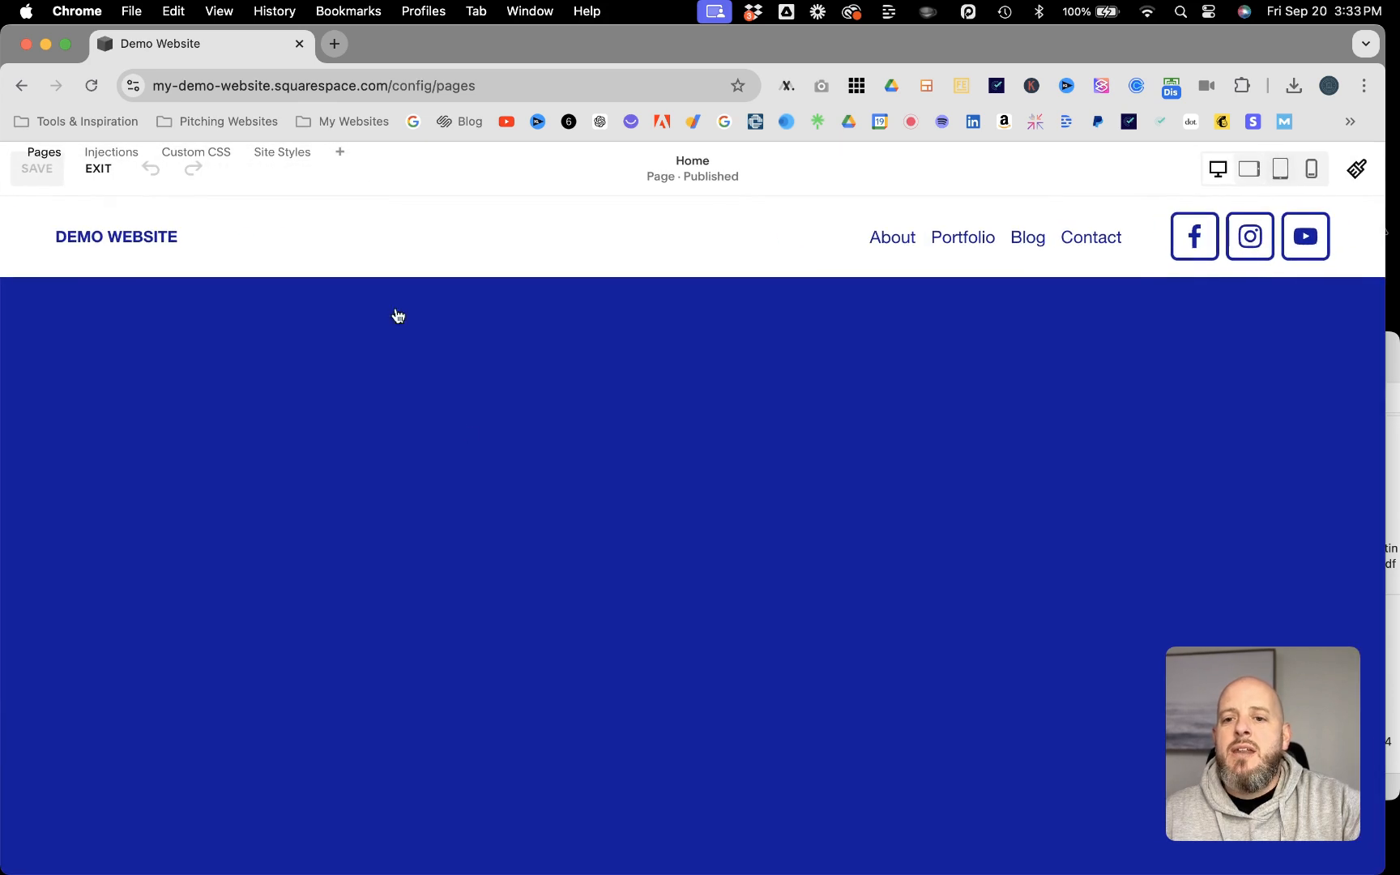
{"action": "scroll", "coordinate": [501, 473], "scroll_direction": "down", "scroll_amount": 5}
{"action": "left_click", "coordinate": [652, 480]}
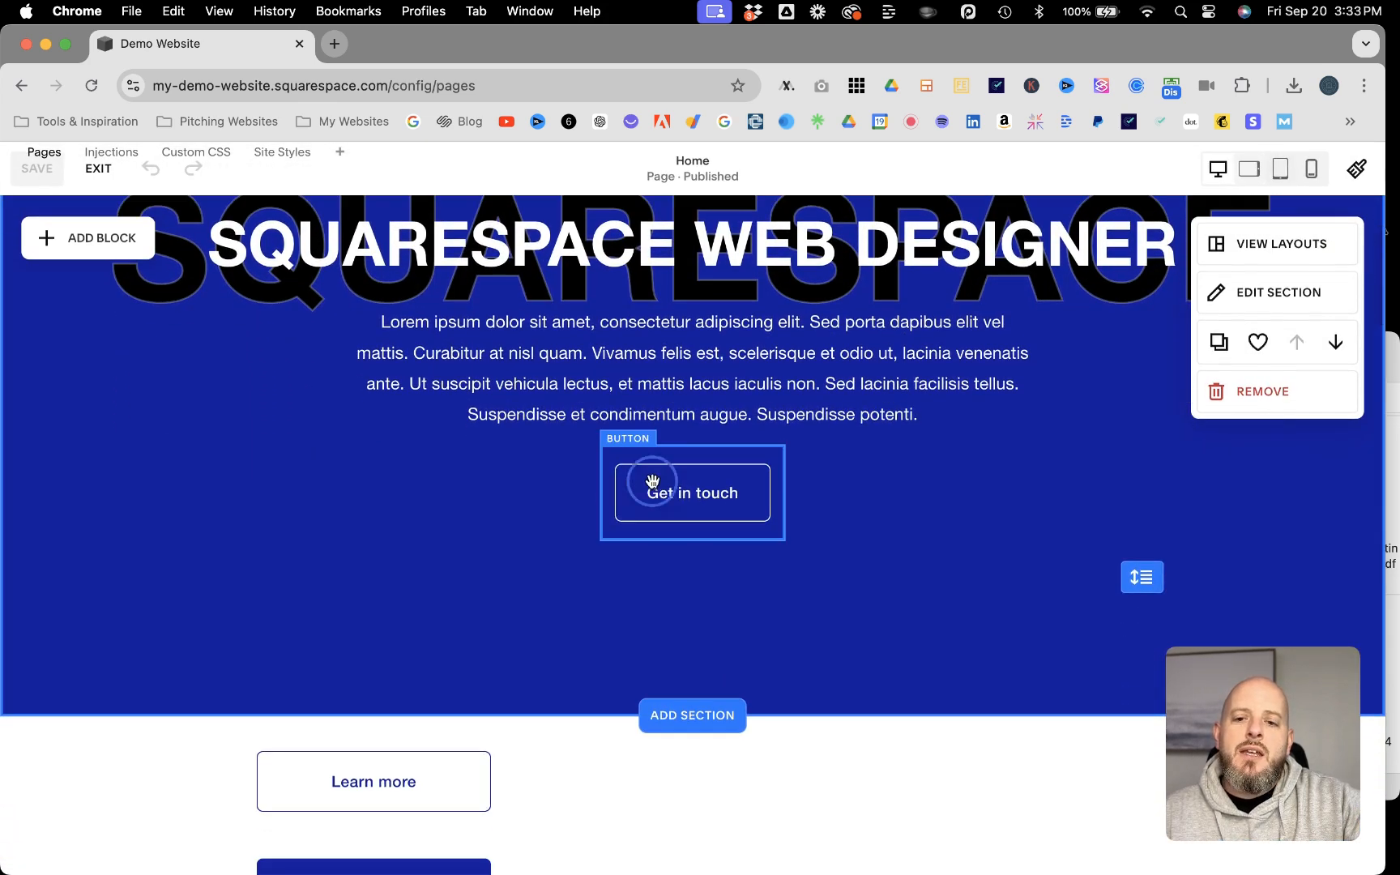
{"action": "left_click", "coordinate": [621, 403]}
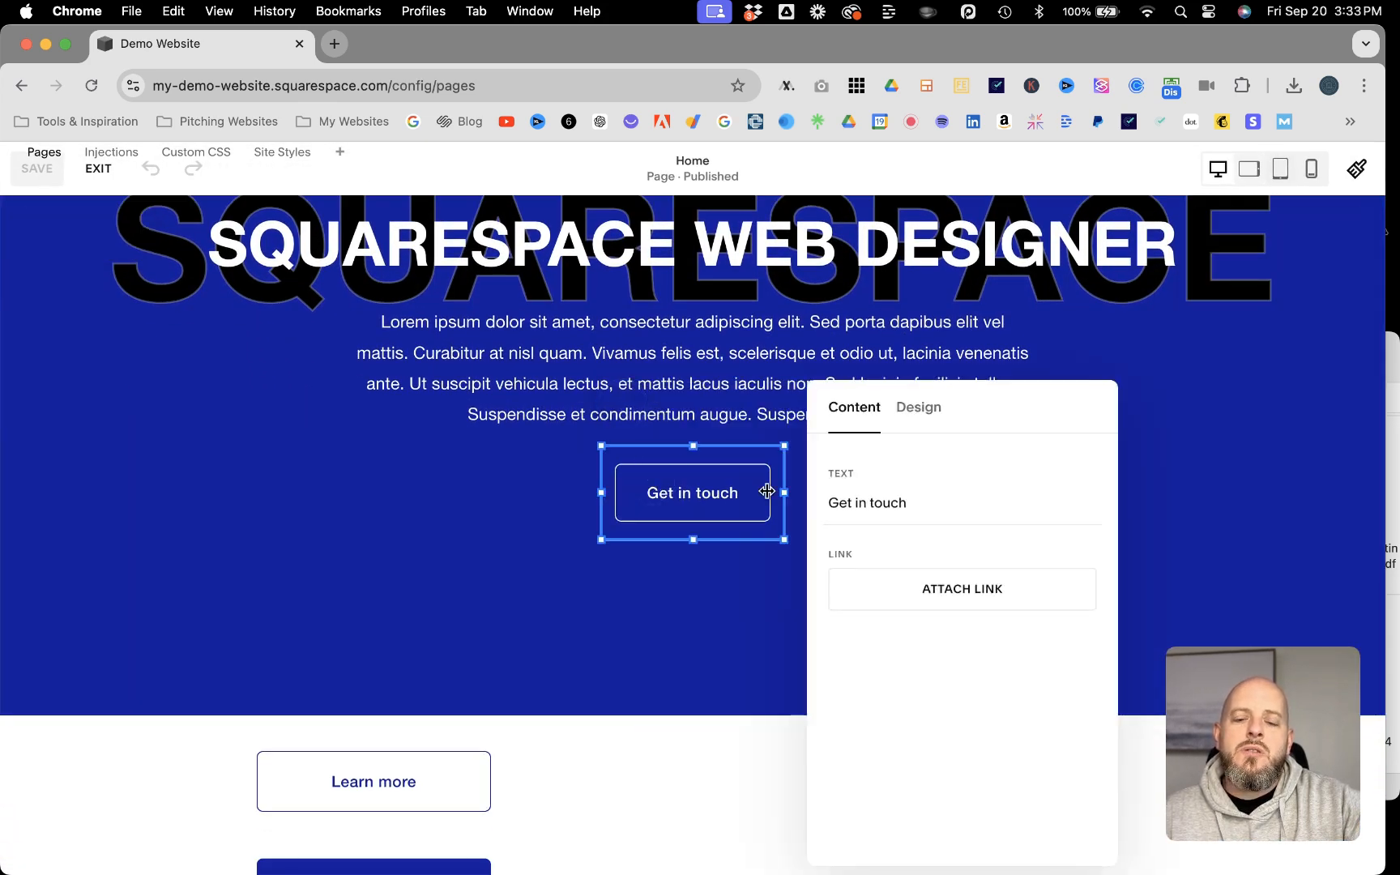
{"action": "left_click", "coordinate": [937, 584]}
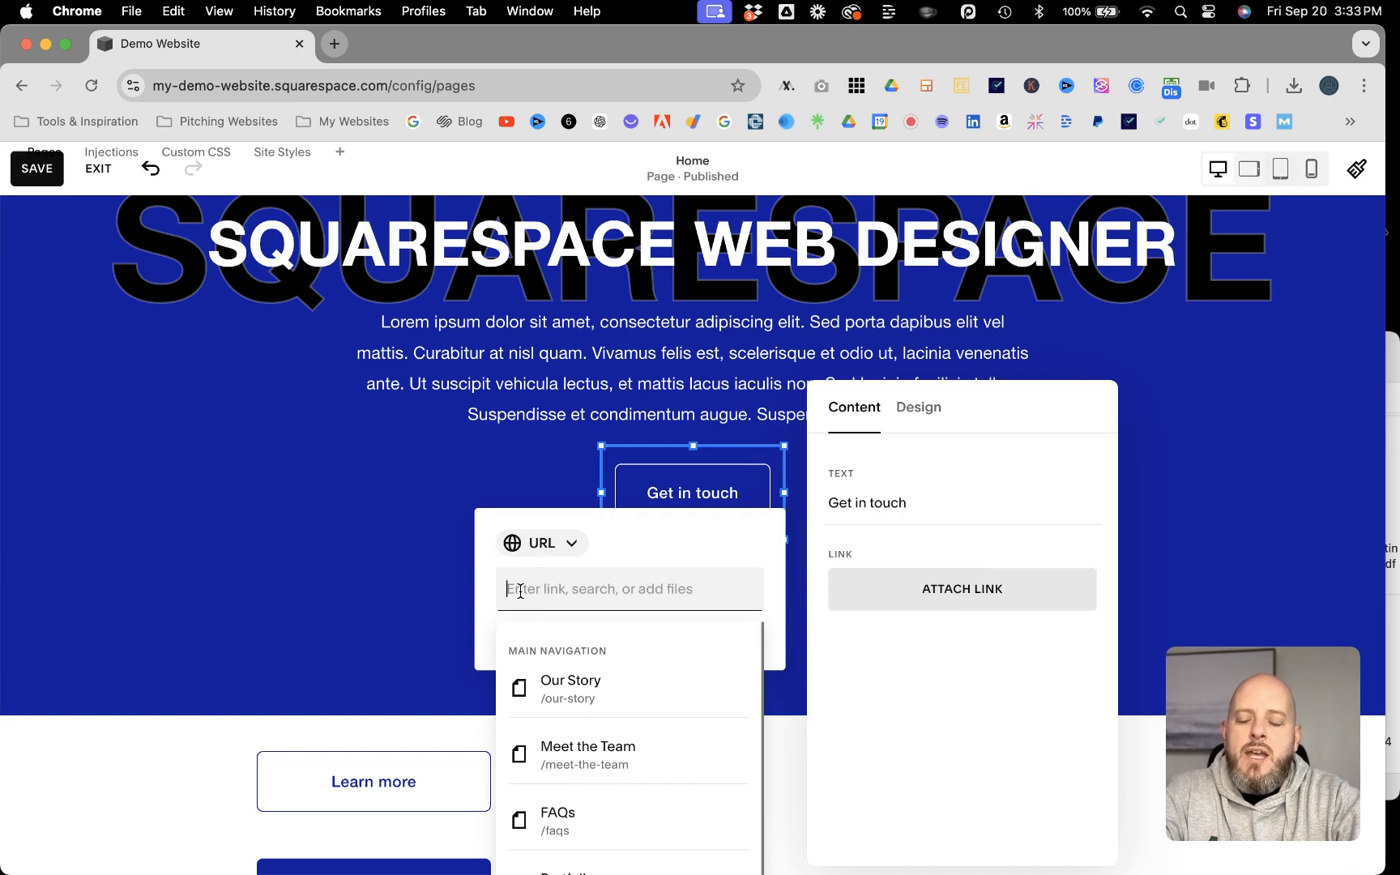
{"action": "type", "text": "#"}
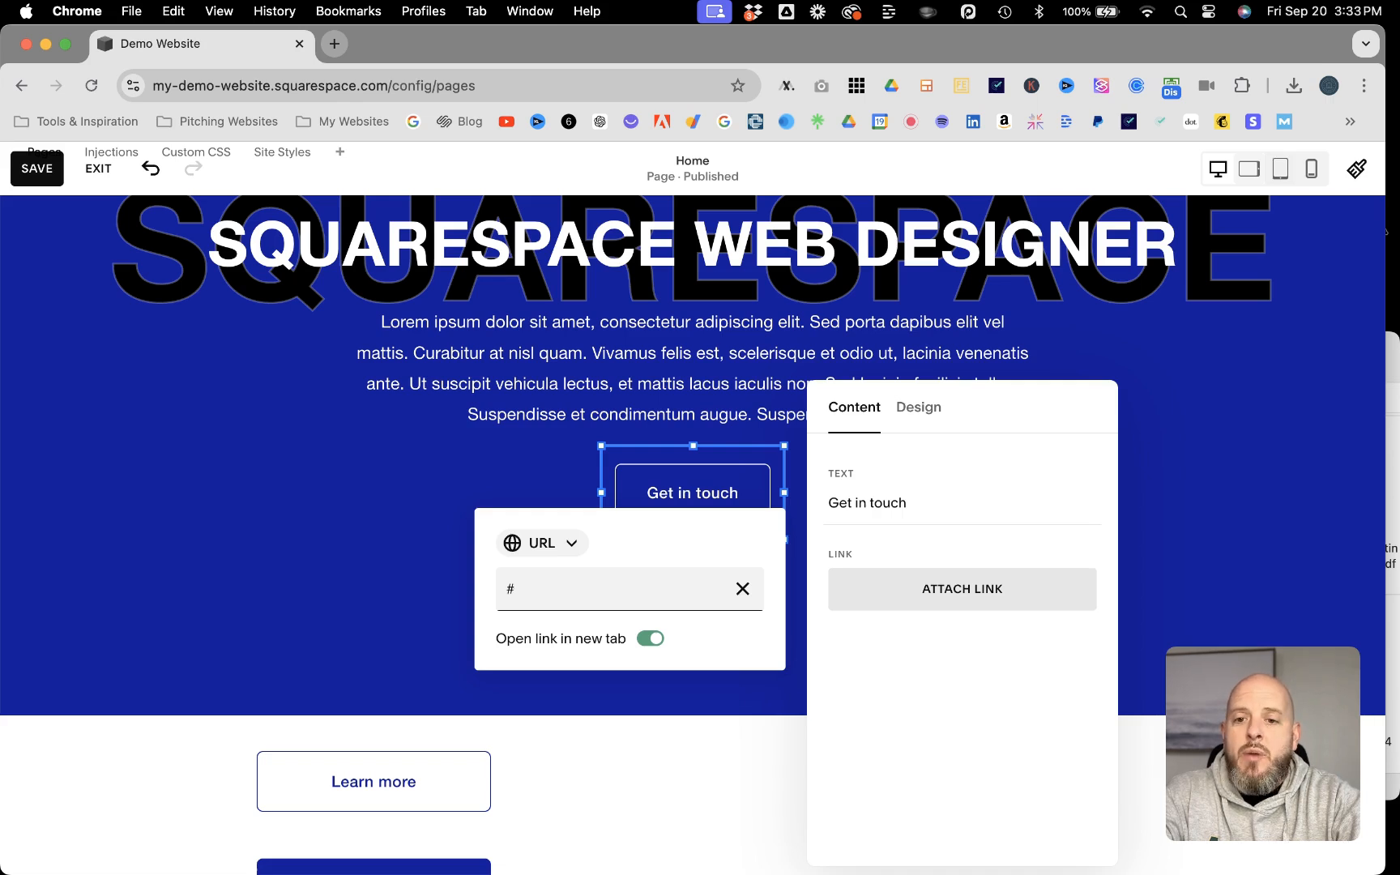
{"action": "type", "text": "contact"}
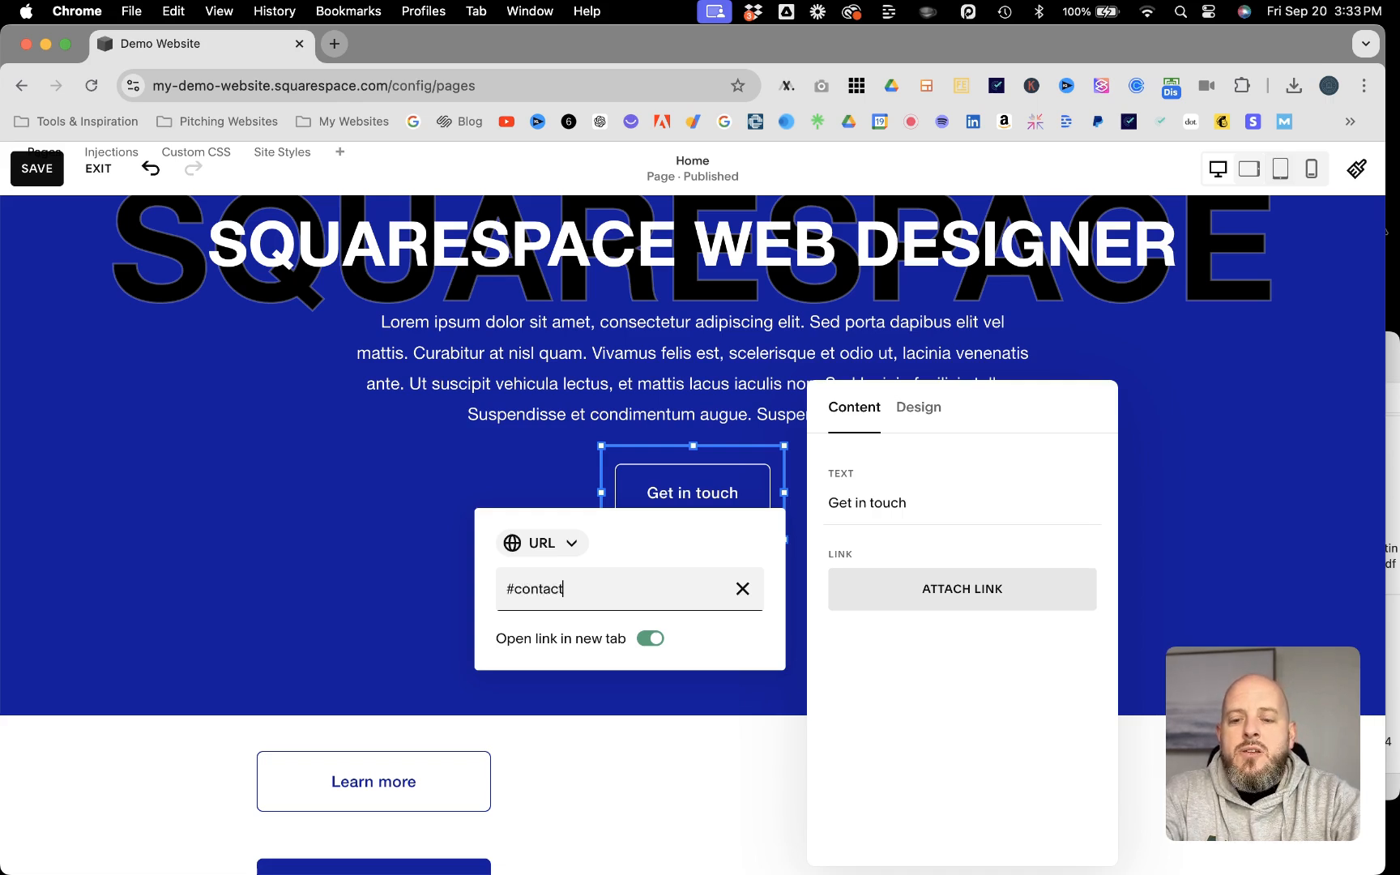
{"action": "left_click", "coordinate": [651, 639]}
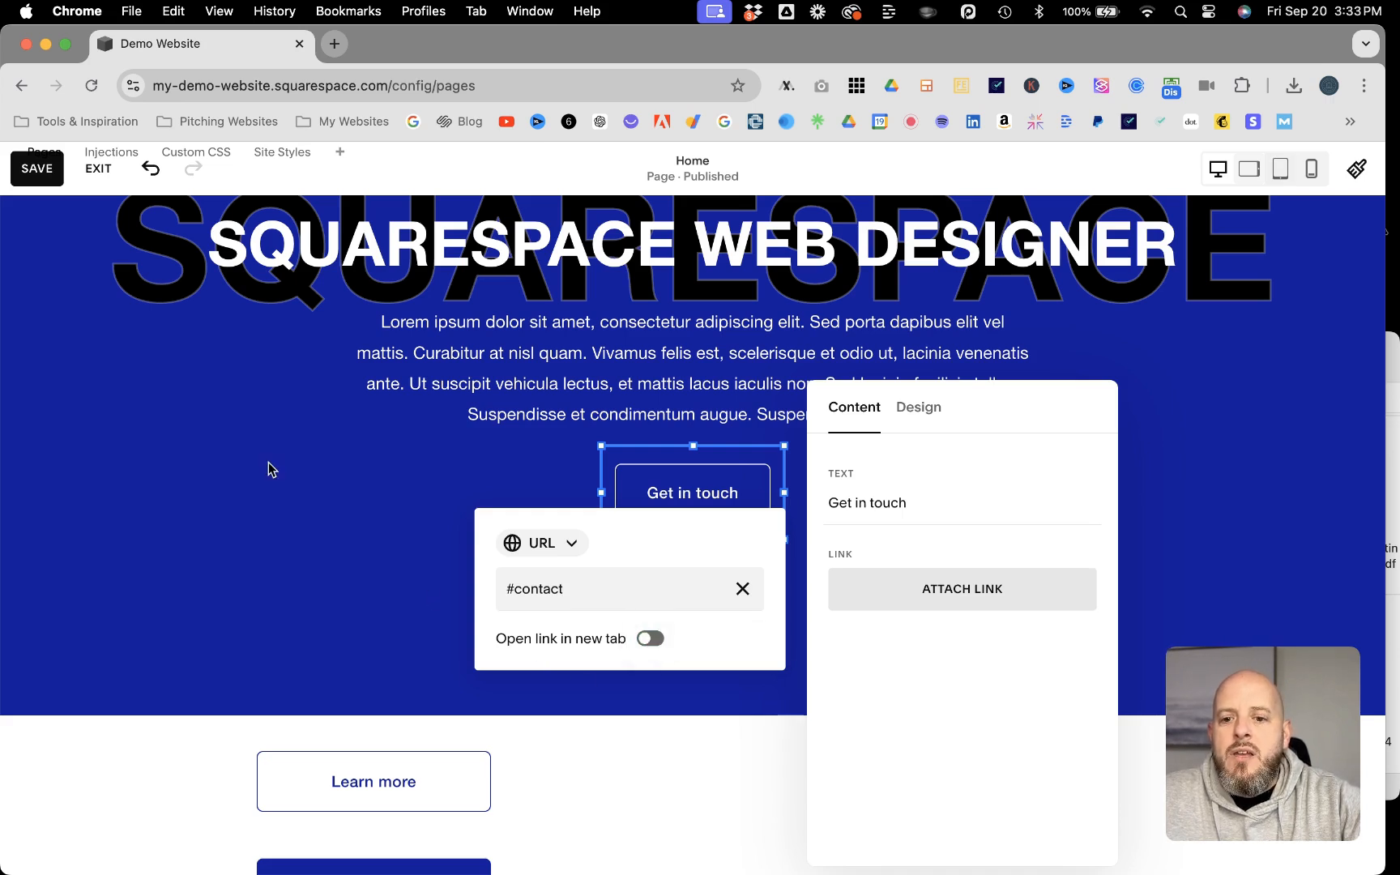
{"action": "left_click", "coordinate": [37, 170]}
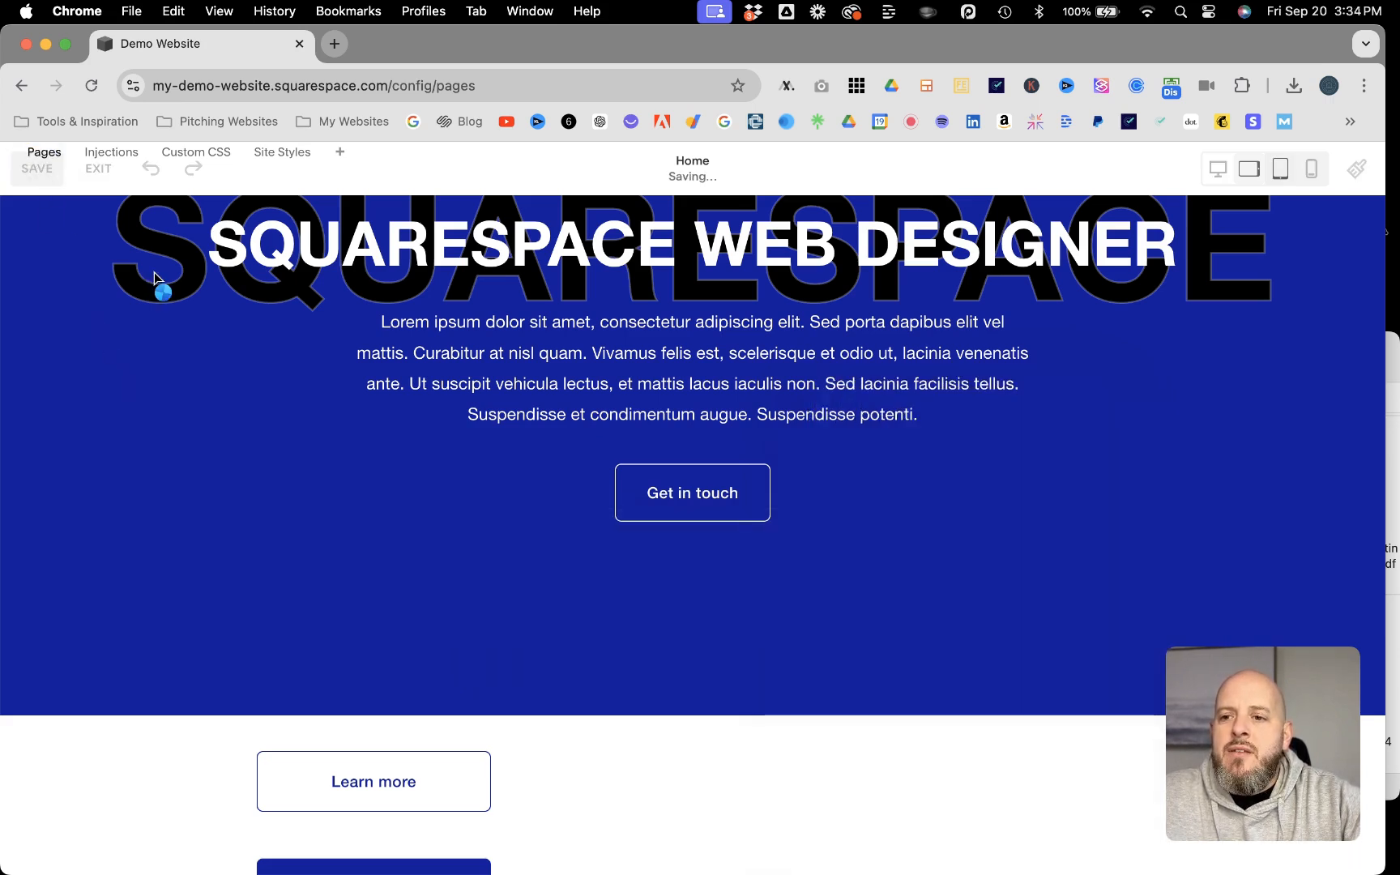
Step: Add a Code block to the Get in Touch section and place it between the heading and the contact form
{"action": "scroll", "coordinate": [566, 486], "scroll_direction": "down", "scroll_amount": 7}
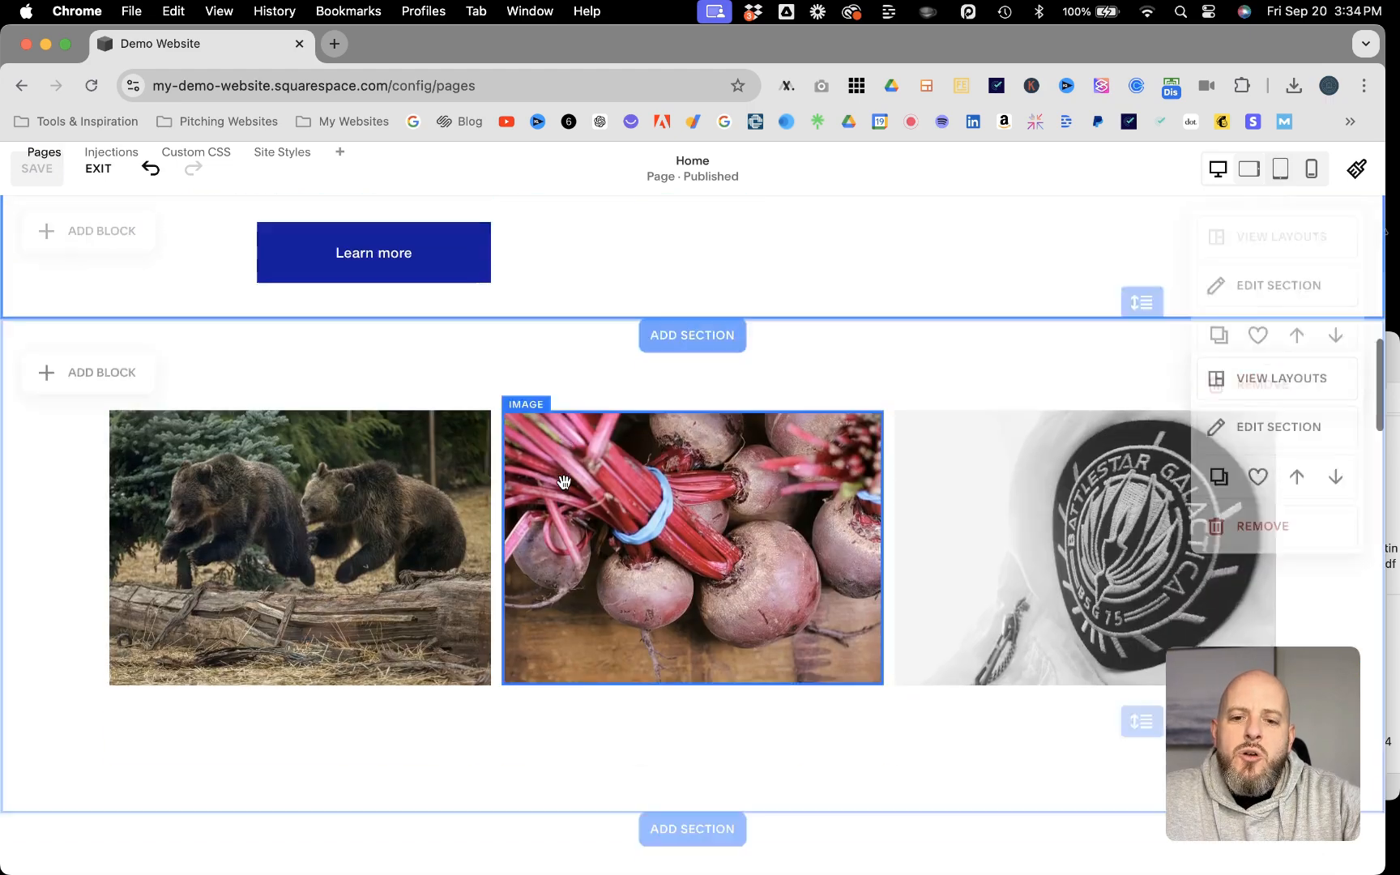
{"action": "scroll", "coordinate": [564, 482], "scroll_direction": "down", "scroll_amount": 15}
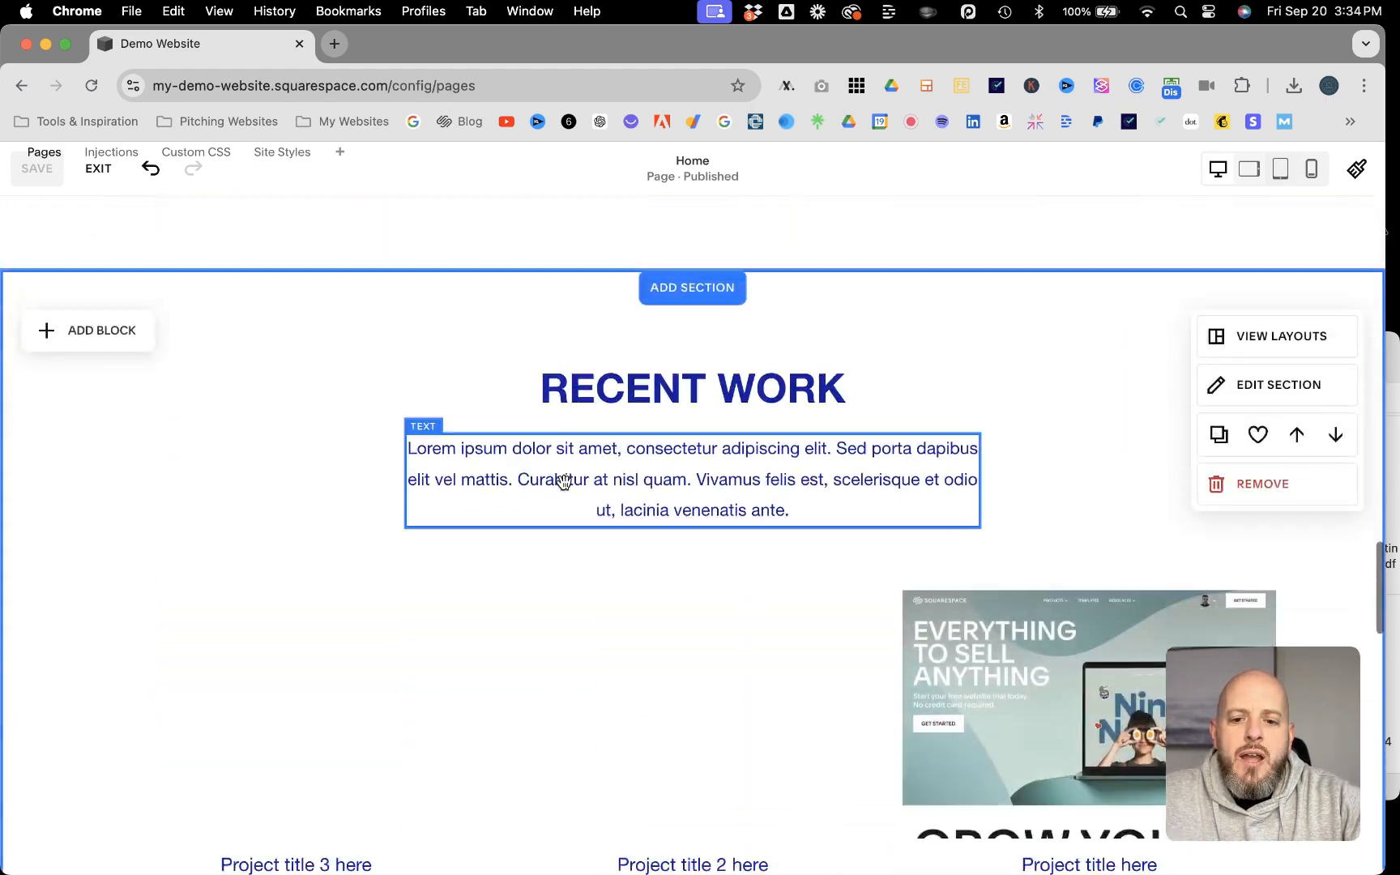
{"action": "scroll", "coordinate": [565, 482], "scroll_direction": "down", "scroll_amount": 15}
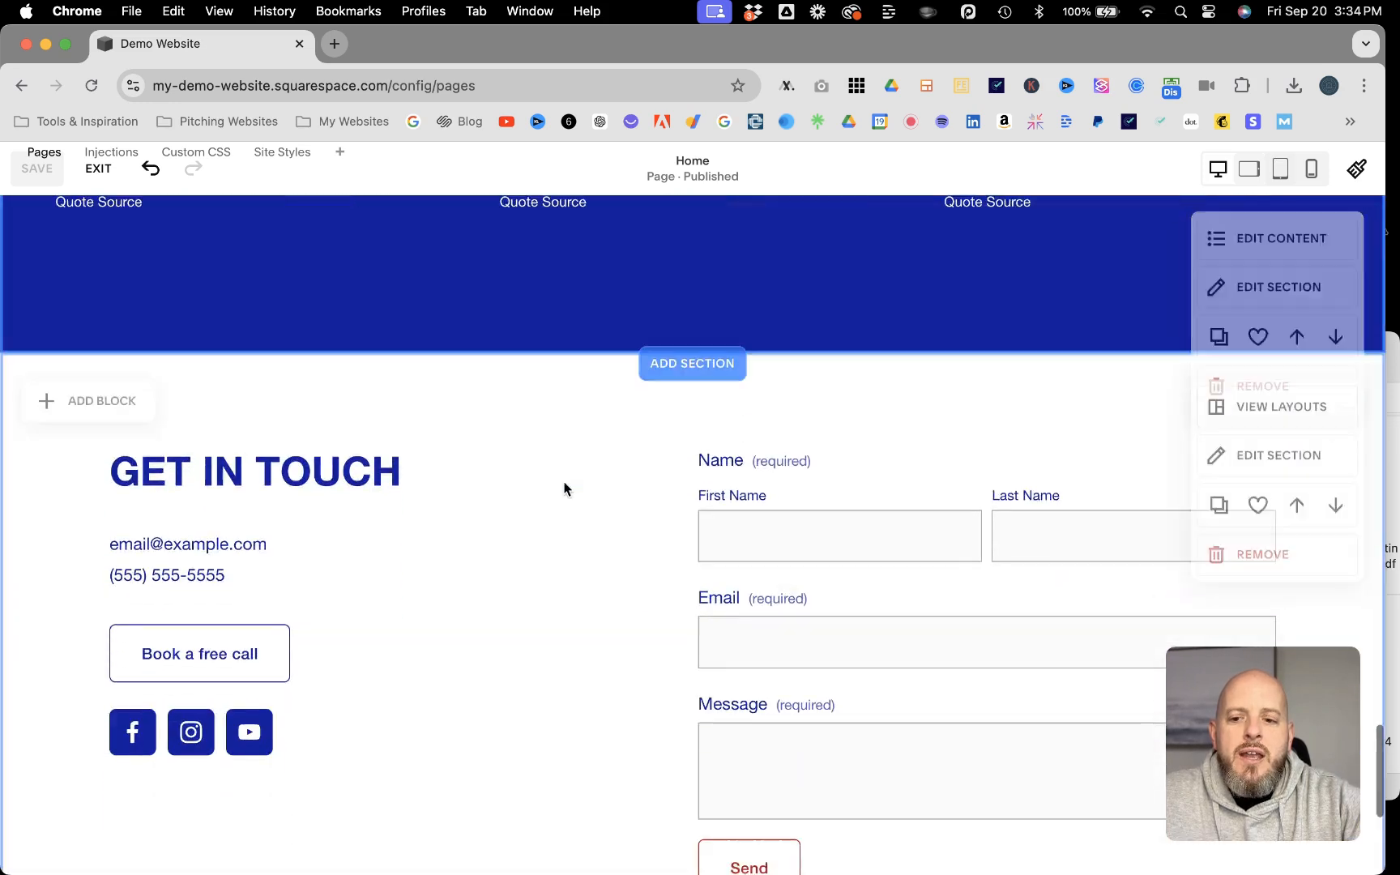
{"action": "scroll", "coordinate": [565, 486], "scroll_direction": "down", "scroll_amount": 4}
{"action": "scroll", "coordinate": [601, 397], "scroll_direction": "up", "scroll_amount": 1}
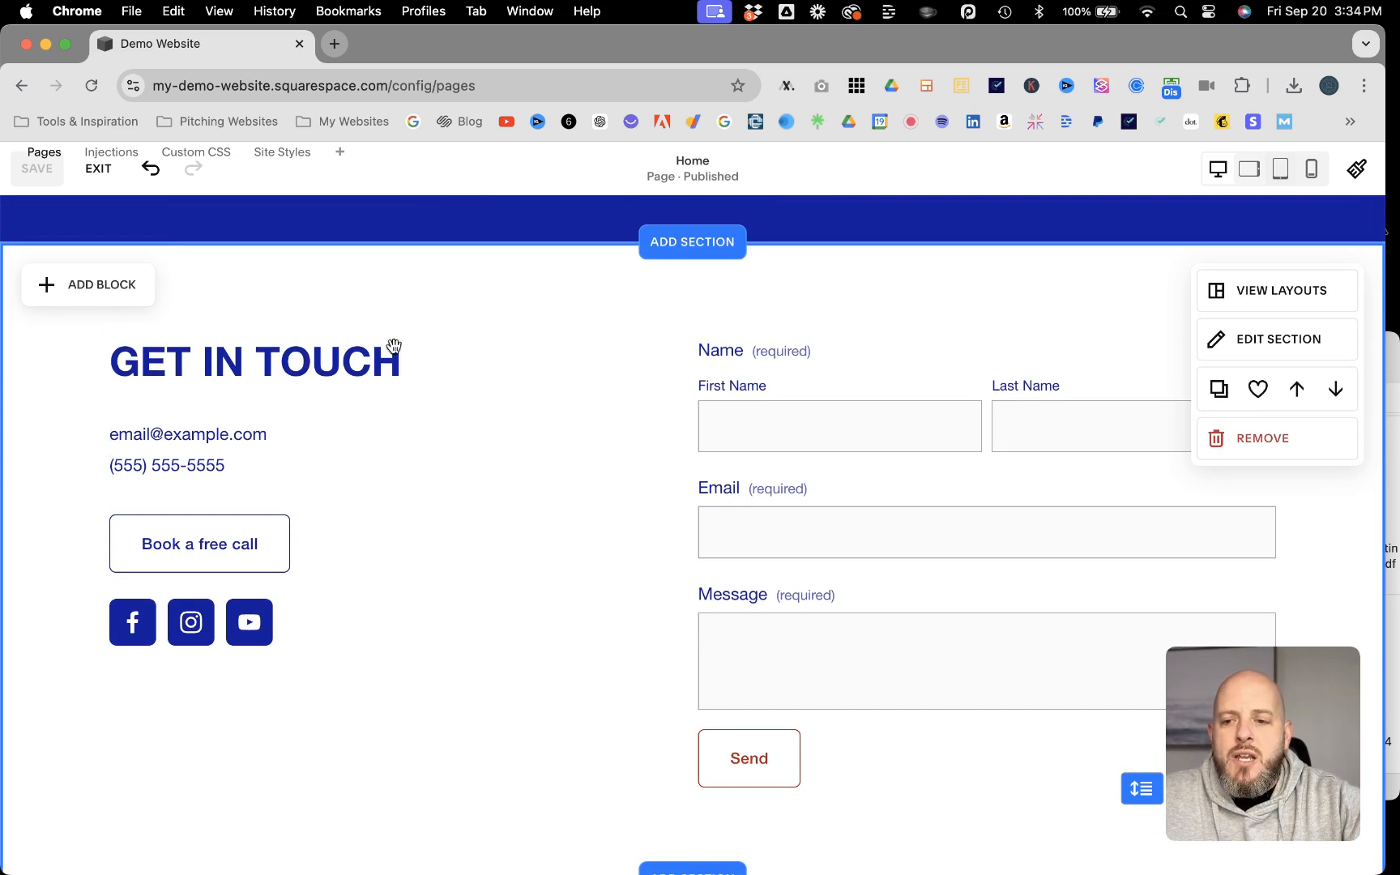
{"action": "left_click", "coordinate": [70, 290]}
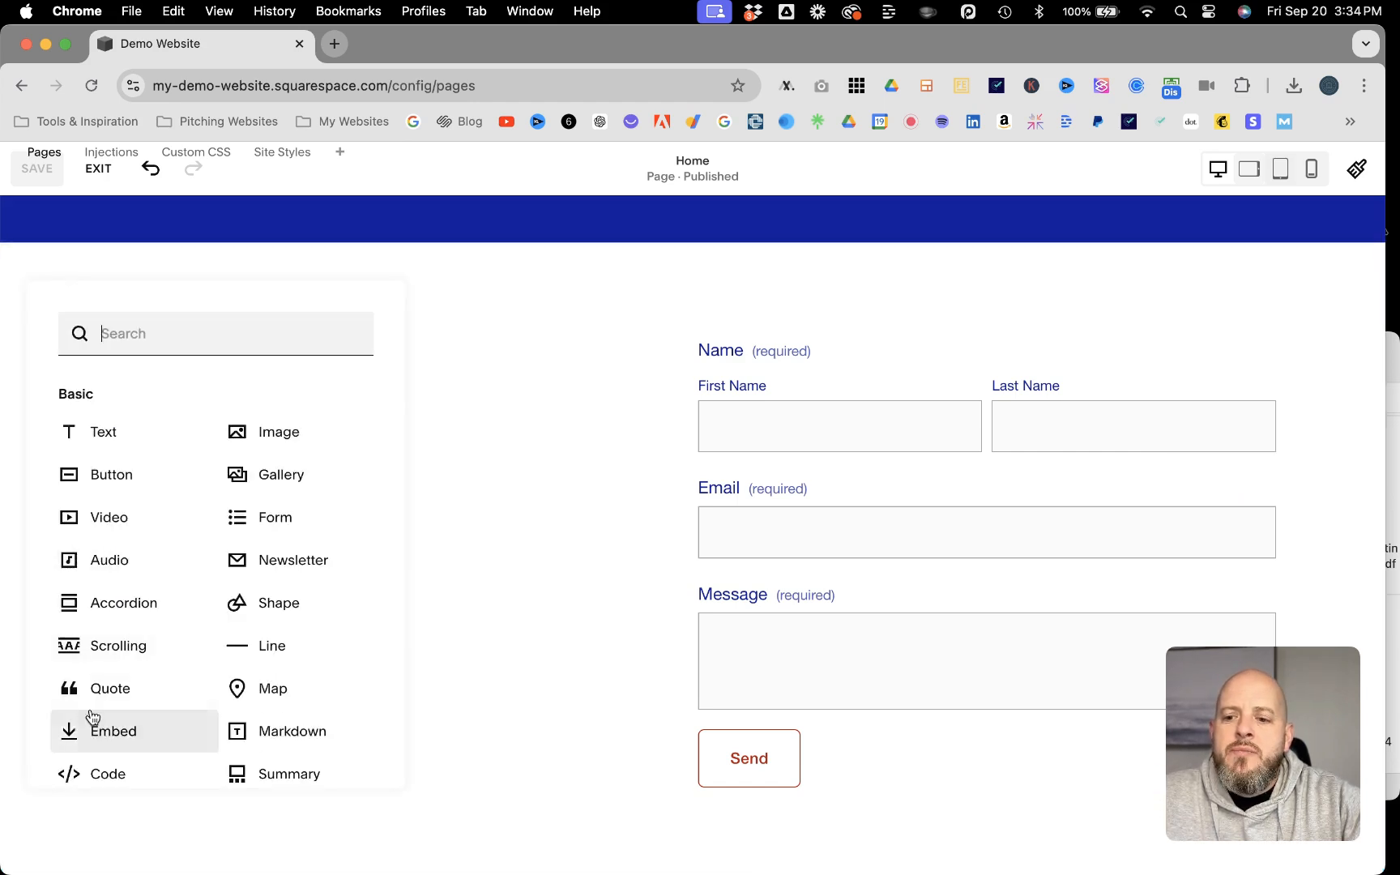
{"action": "scroll", "coordinate": [90, 713], "scroll_direction": "down", "scroll_amount": 1}
{"action": "left_click", "coordinate": [93, 705]}
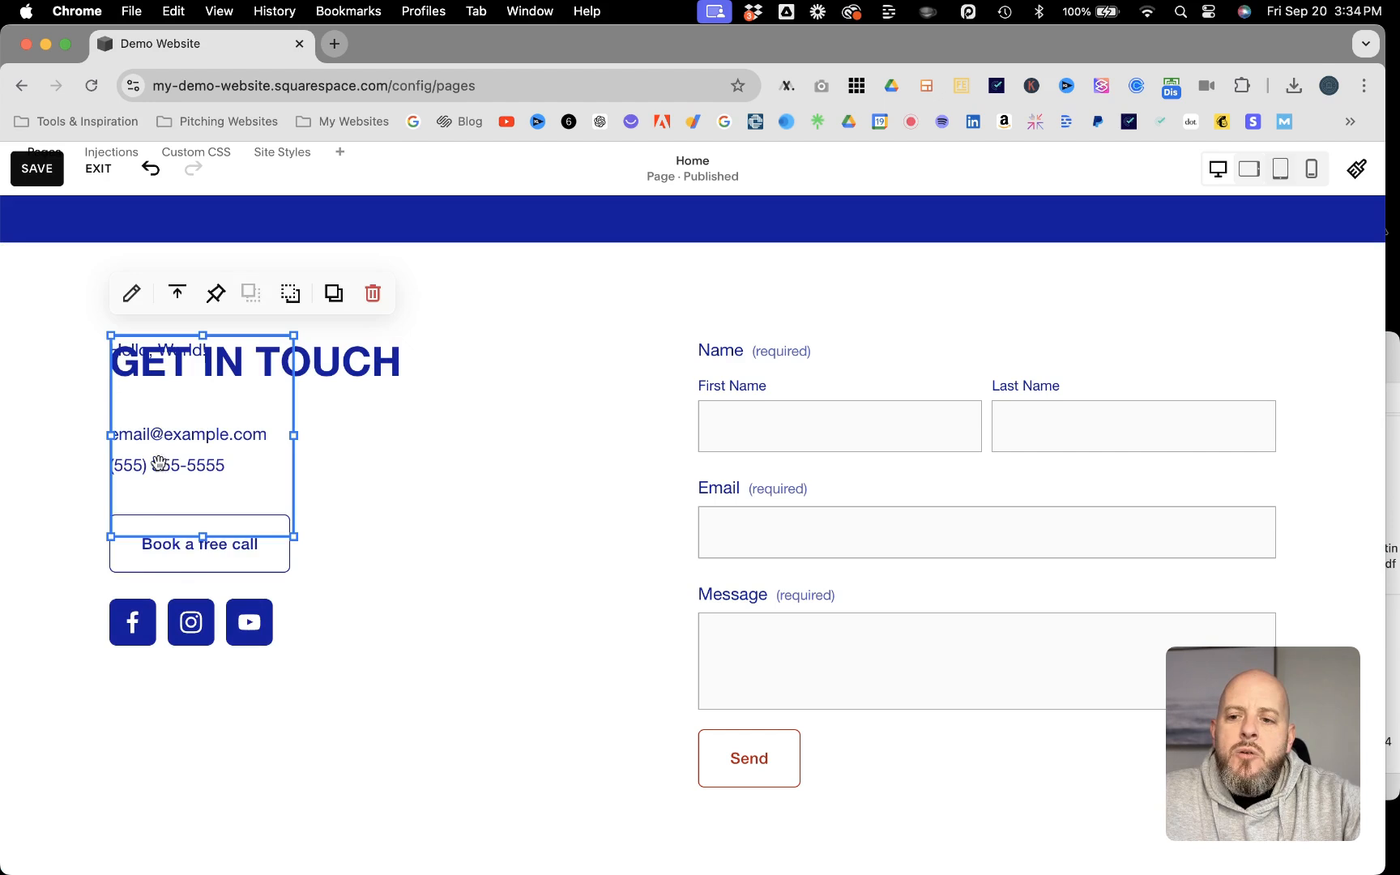
{"action": "left_click_drag", "start_coordinate": [185, 403], "coordinate": [568, 379]}
Step: Replace the new Code block's HTML with <div id="contact"></div>, then save the Home page and leave editing
{"action": "left_click", "coordinate": [525, 294]}
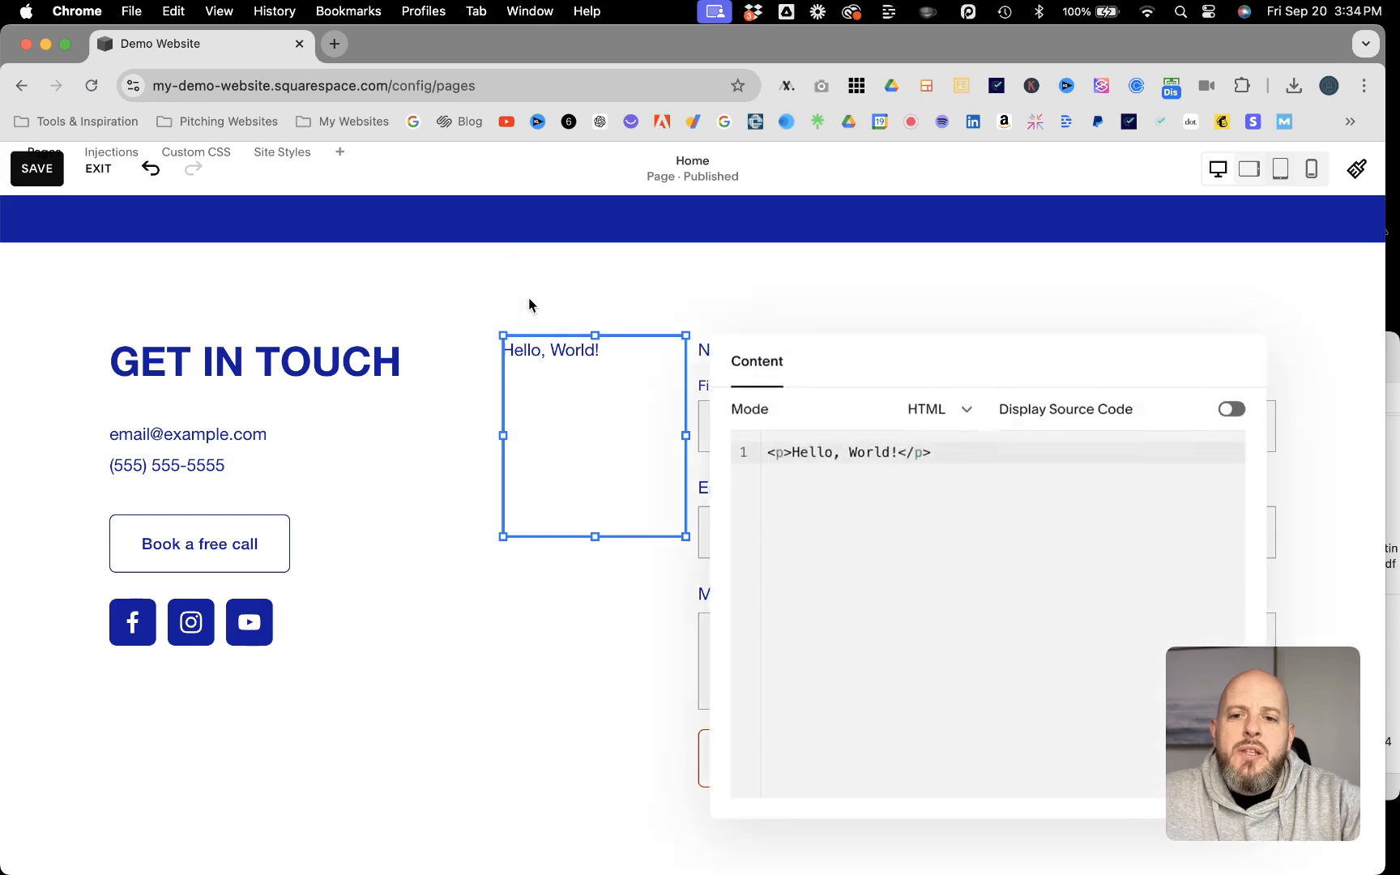
{"action": "left_click", "coordinate": [946, 455]}
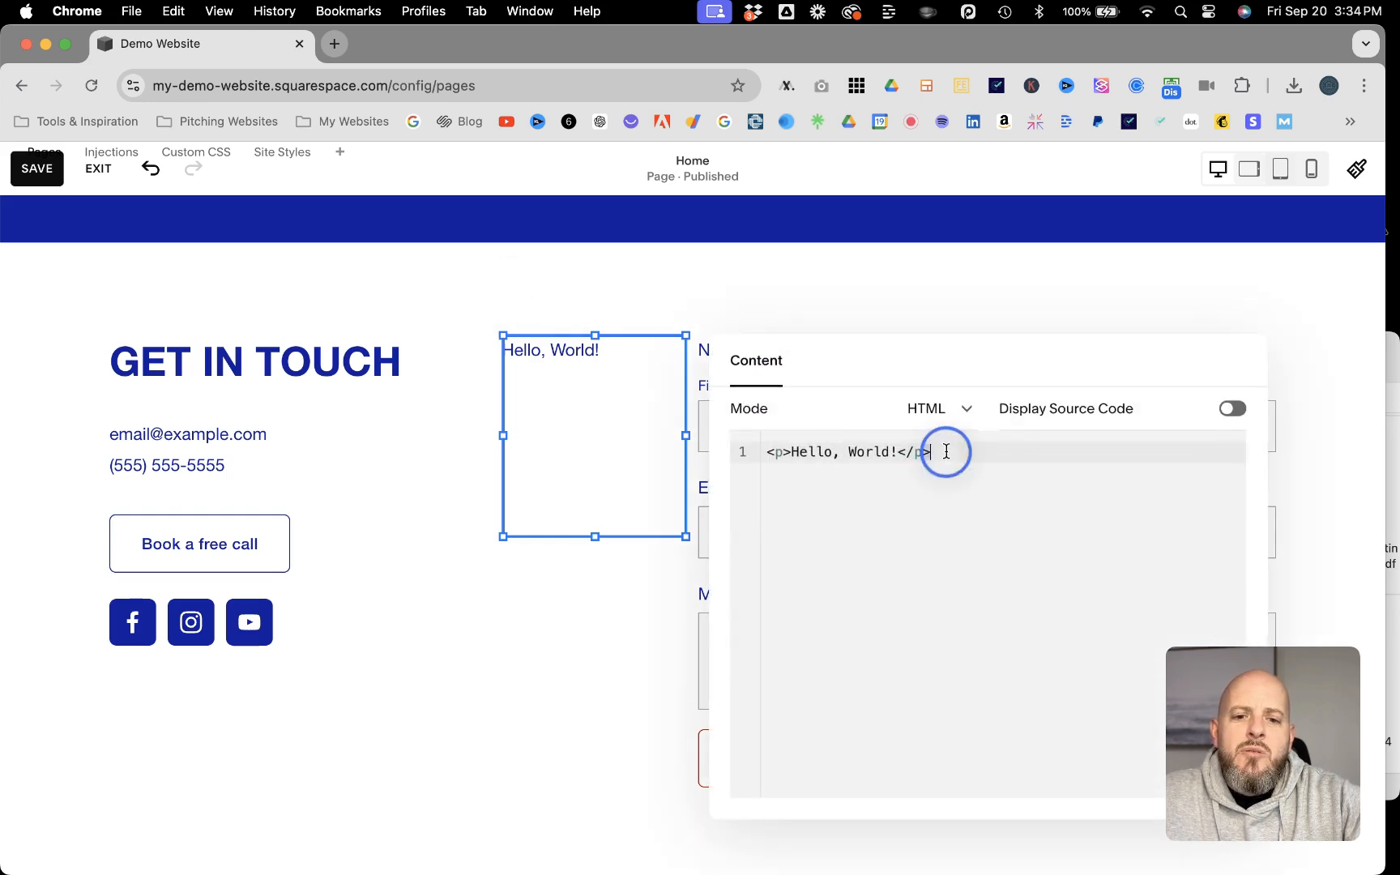
{"action": "key", "text": "super+a"}
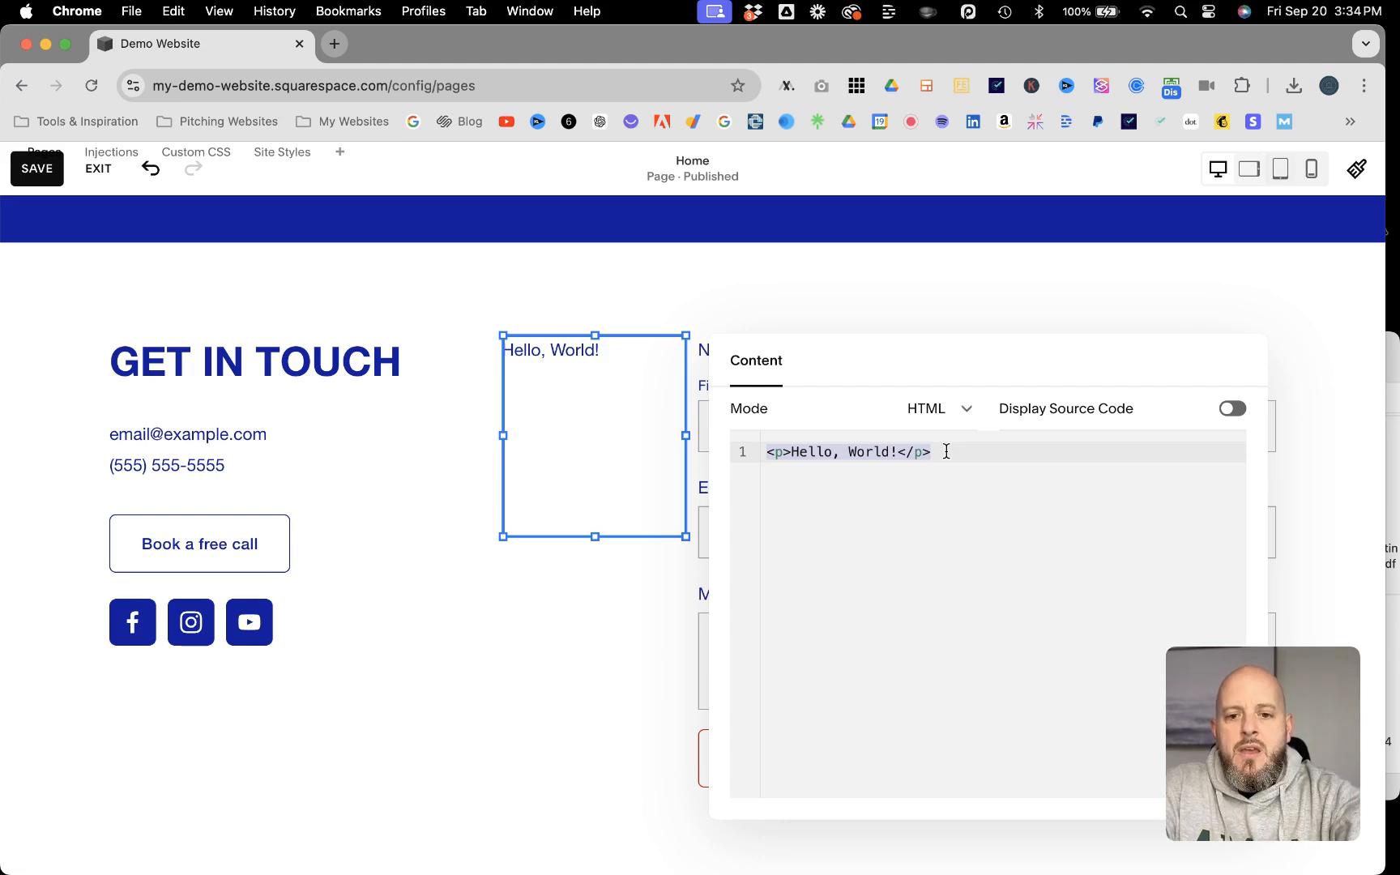
{"action": "type", "text": "<div"}
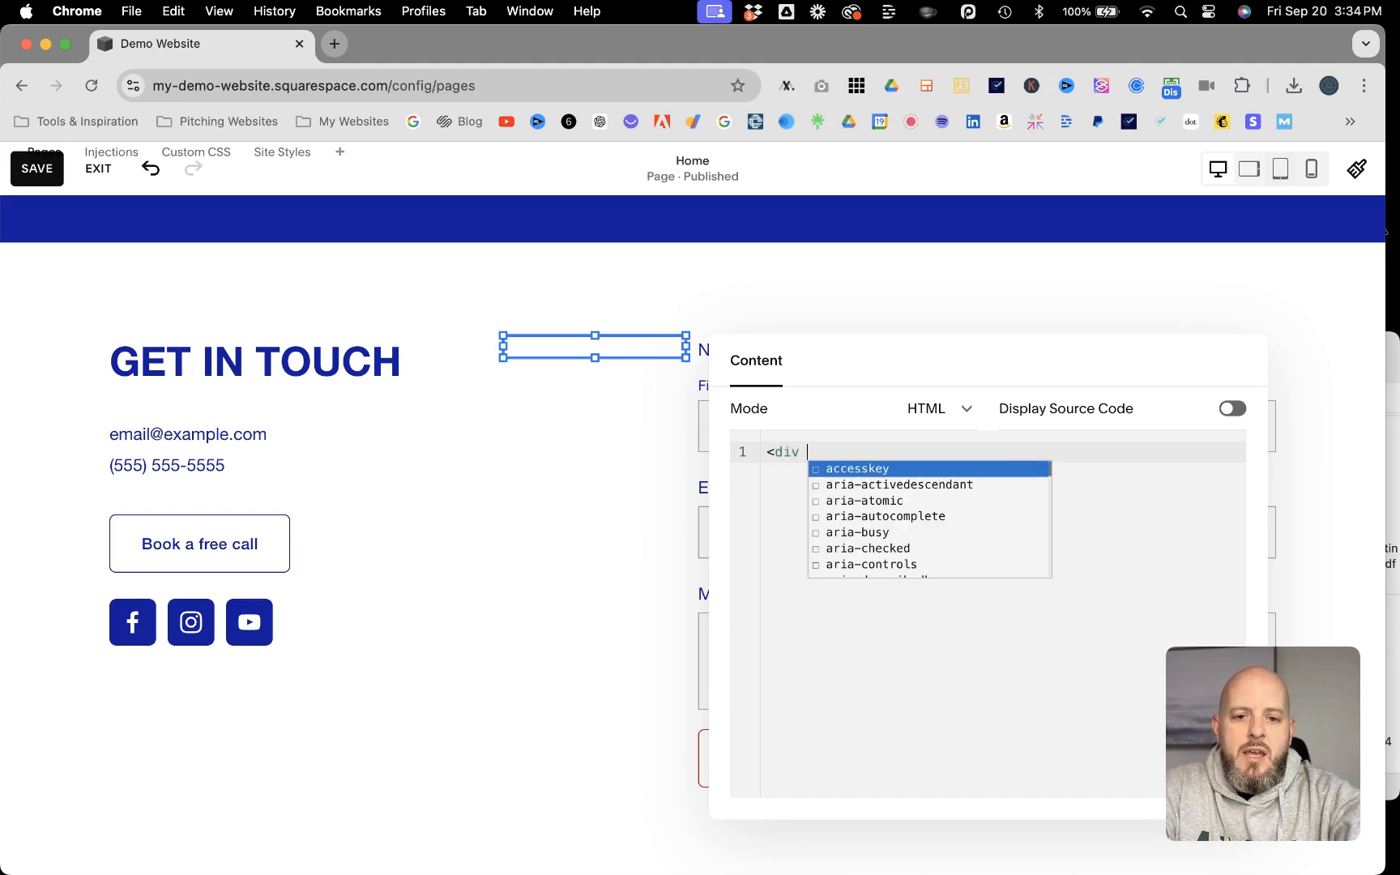
{"action": "type", "text": " id="}
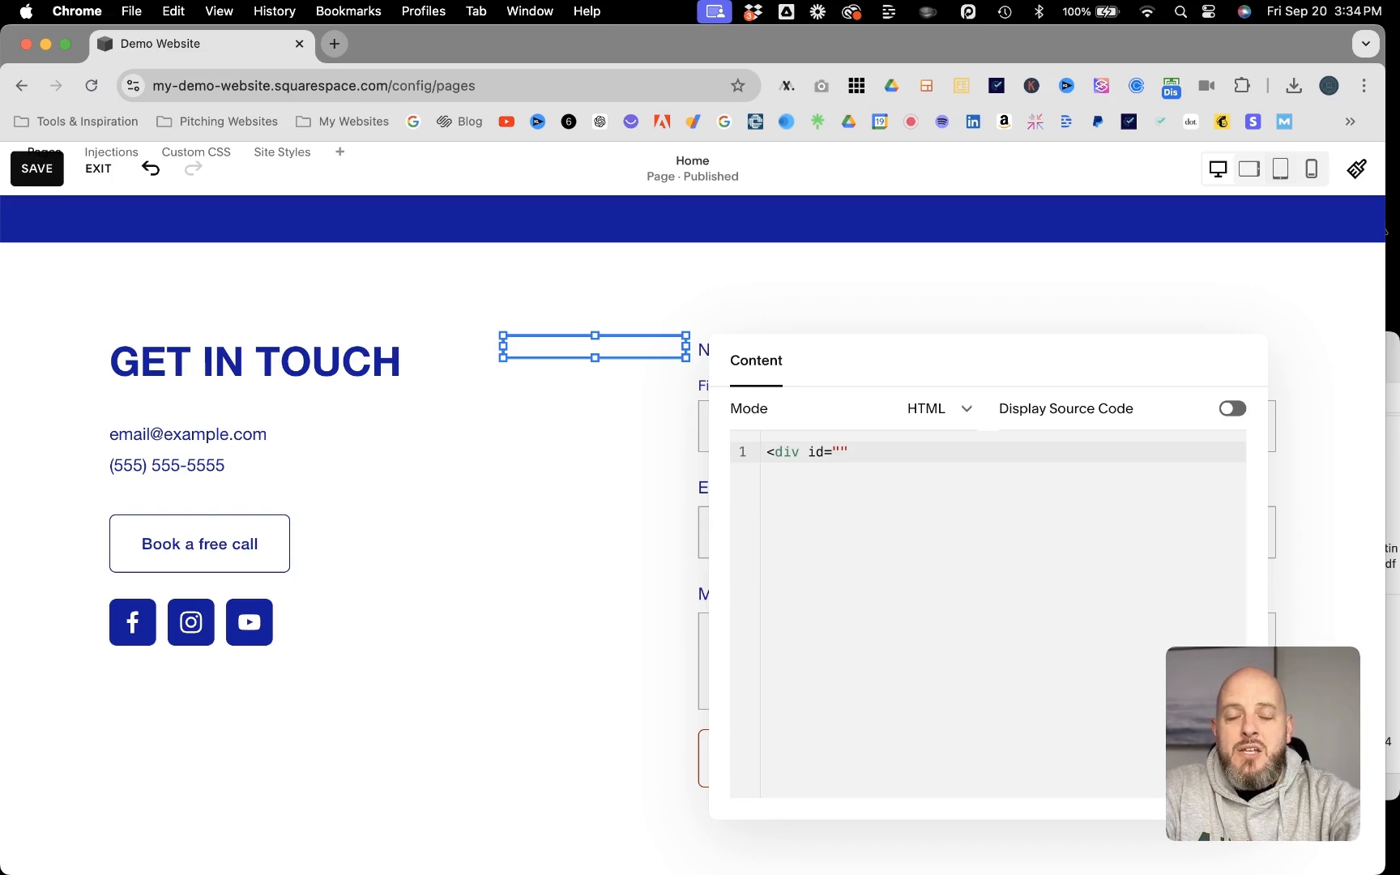
{"action": "type", "text": "contact"}
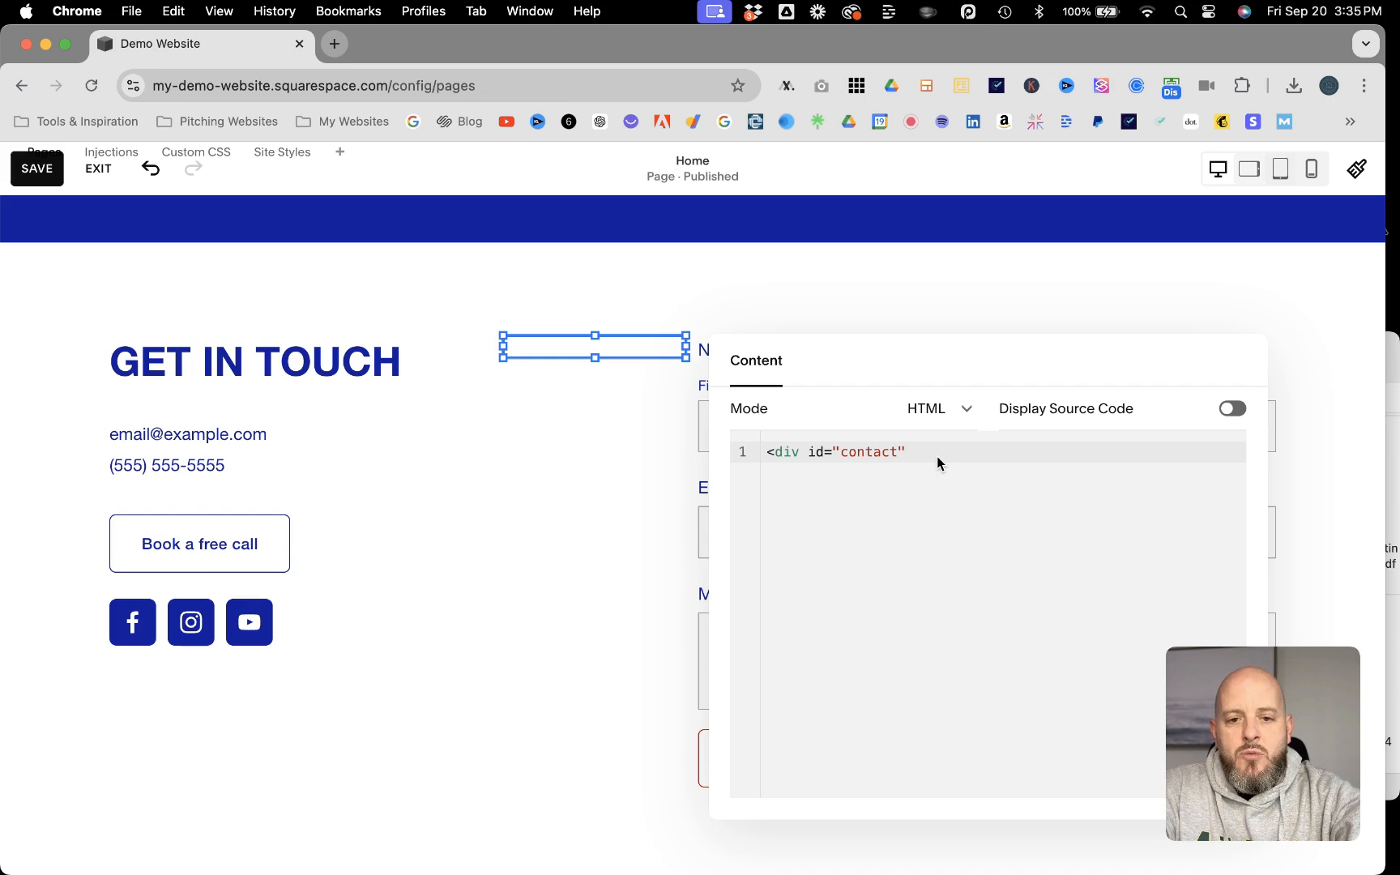
{"action": "type", "text": "><"}
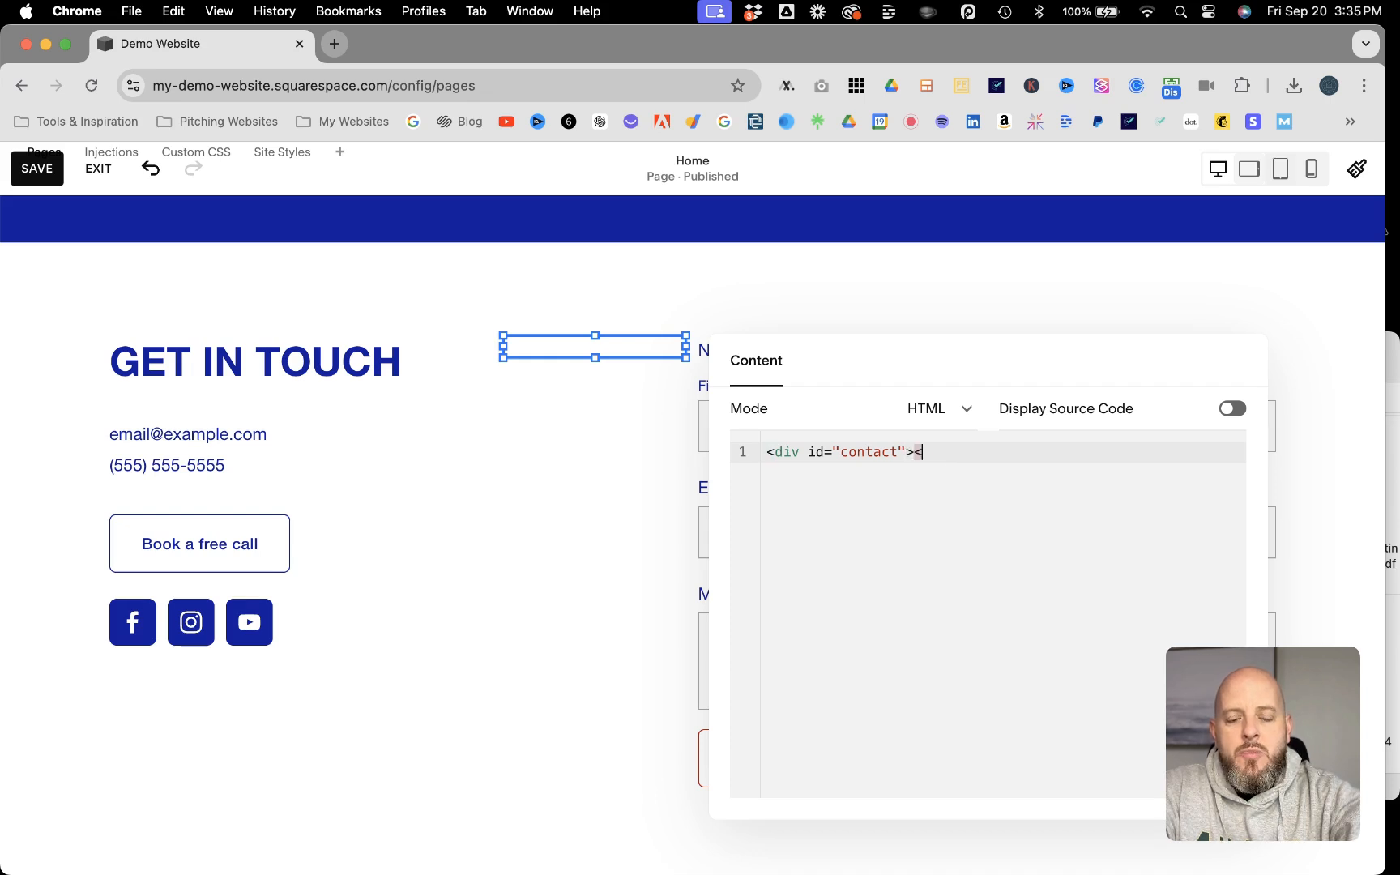
{"action": "type", "text": "/"}
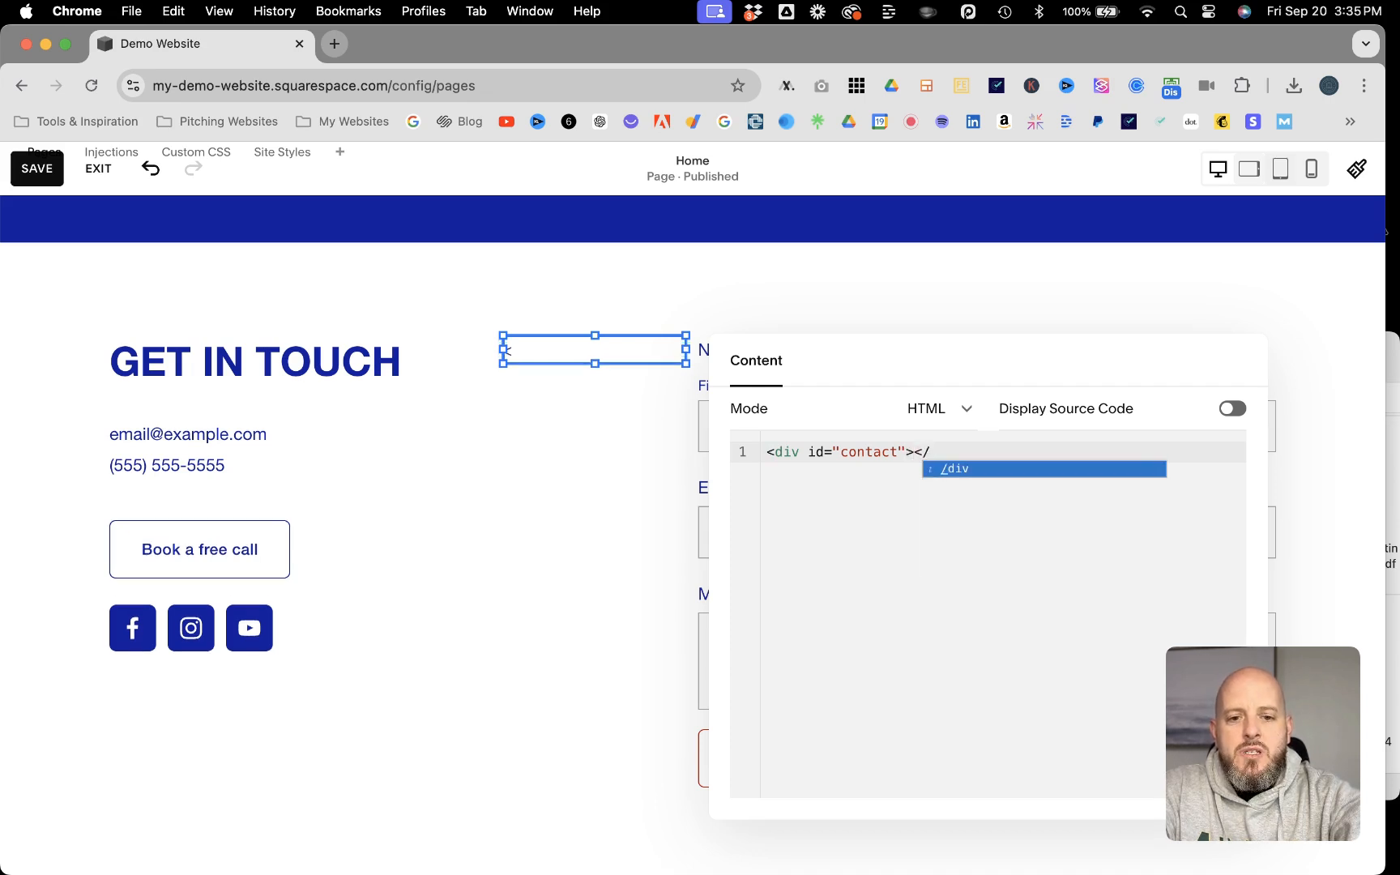
{"action": "type", "text": "div"}
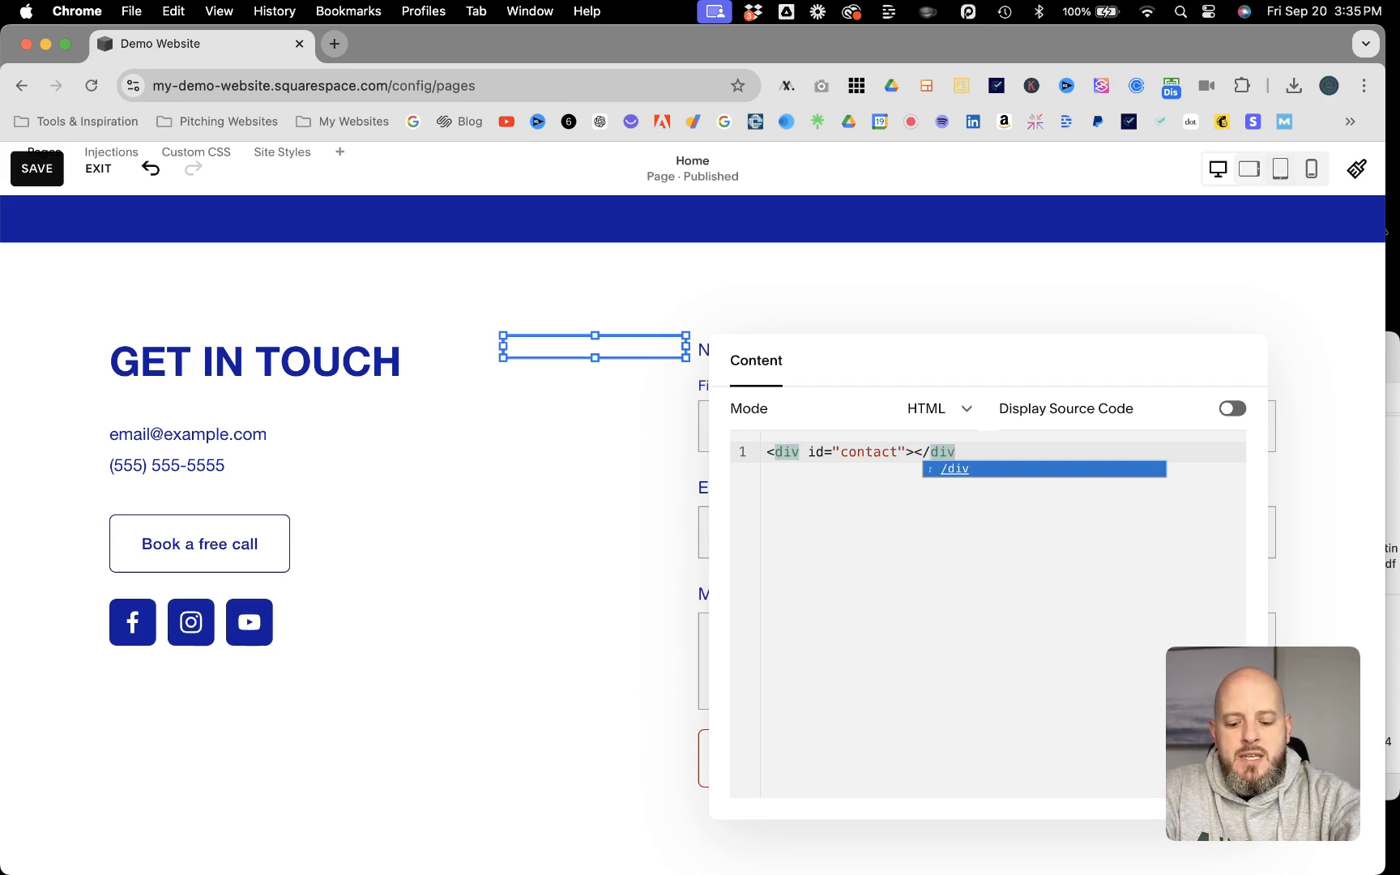
{"action": "type", "text": ">"}
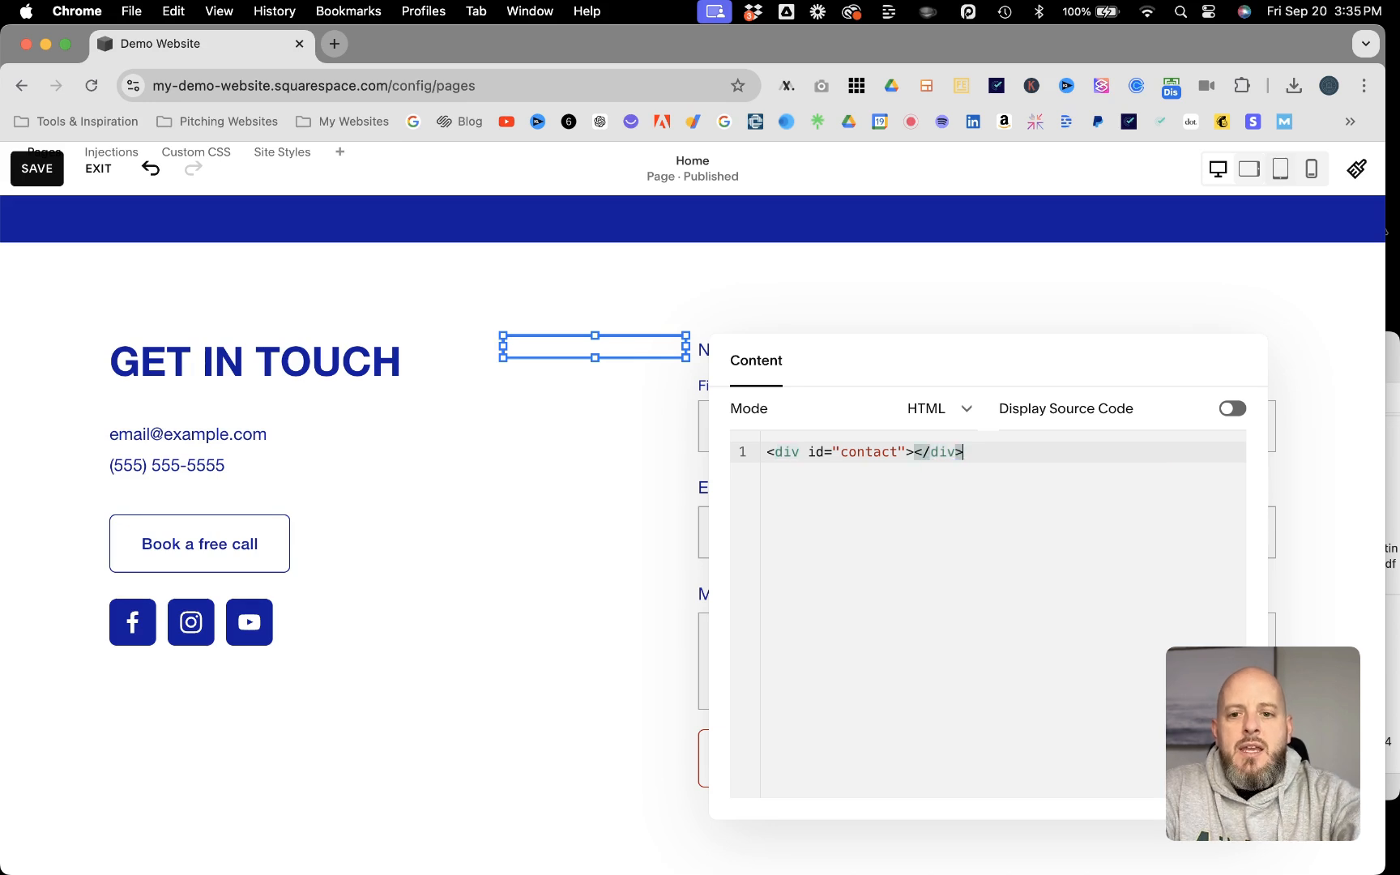
{"action": "left_click", "coordinate": [569, 423]}
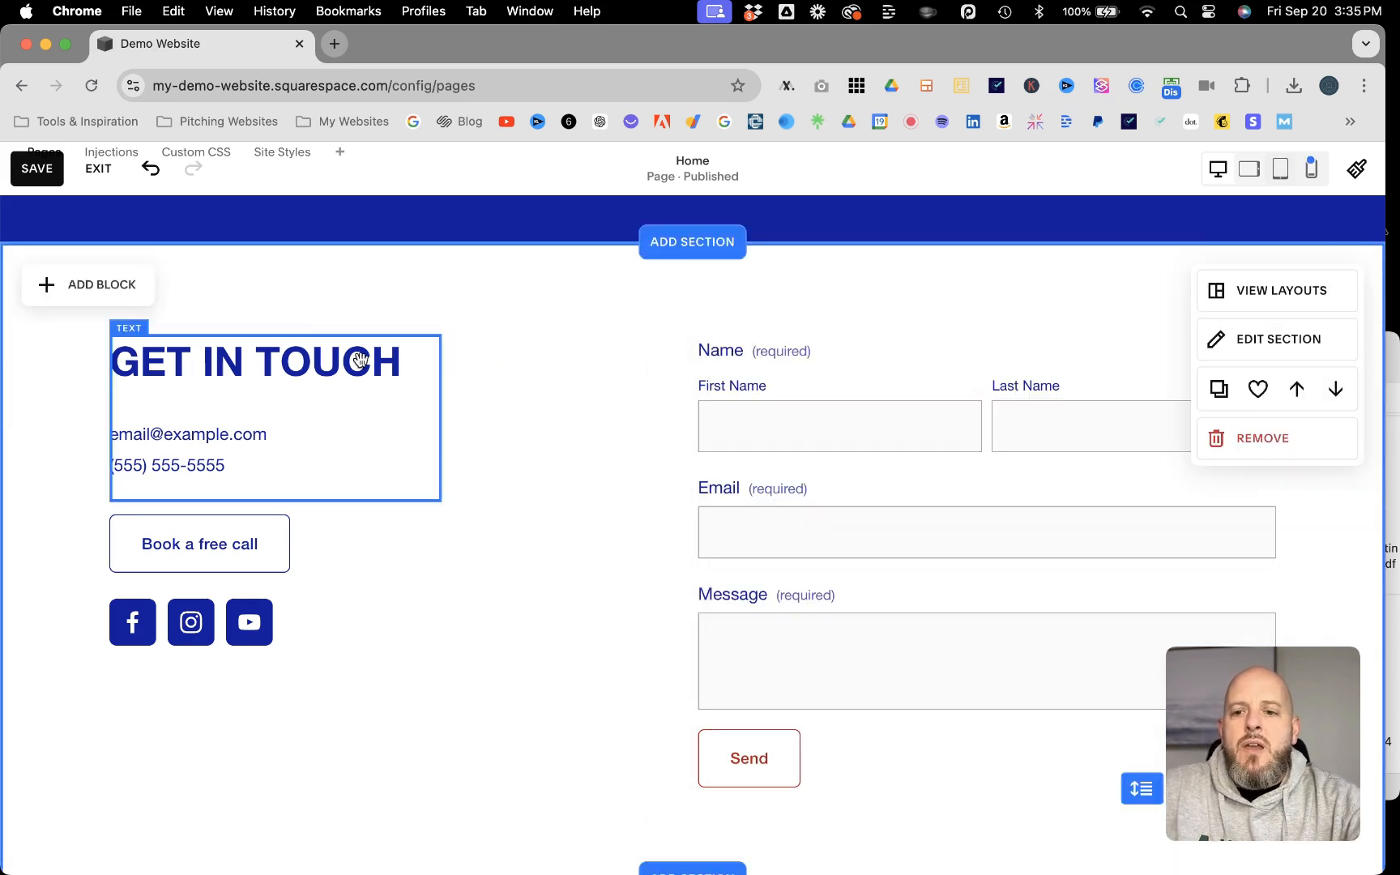
{"action": "left_click", "coordinate": [36, 168]}
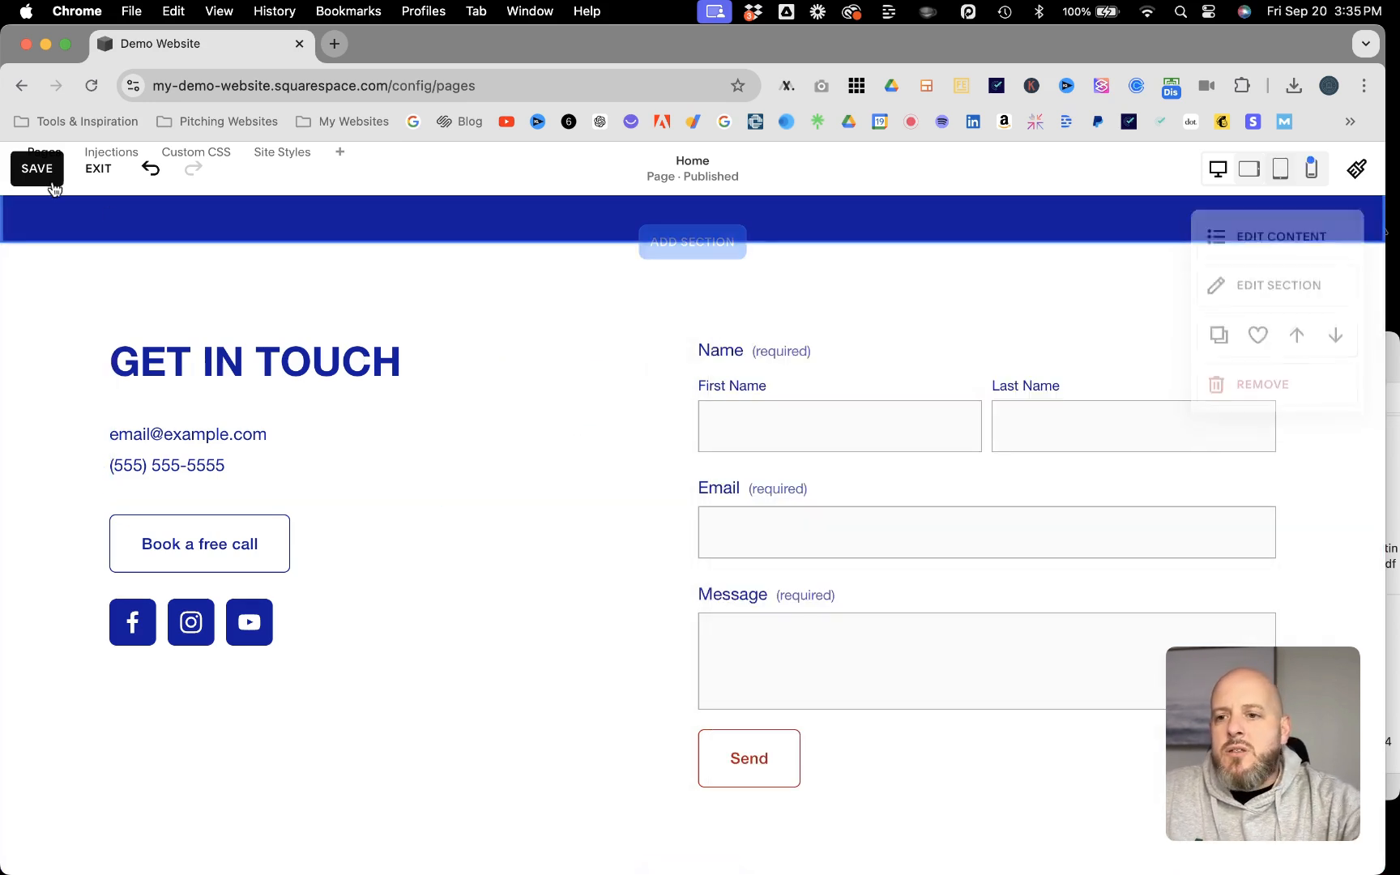
{"action": "left_click", "coordinate": [95, 169]}
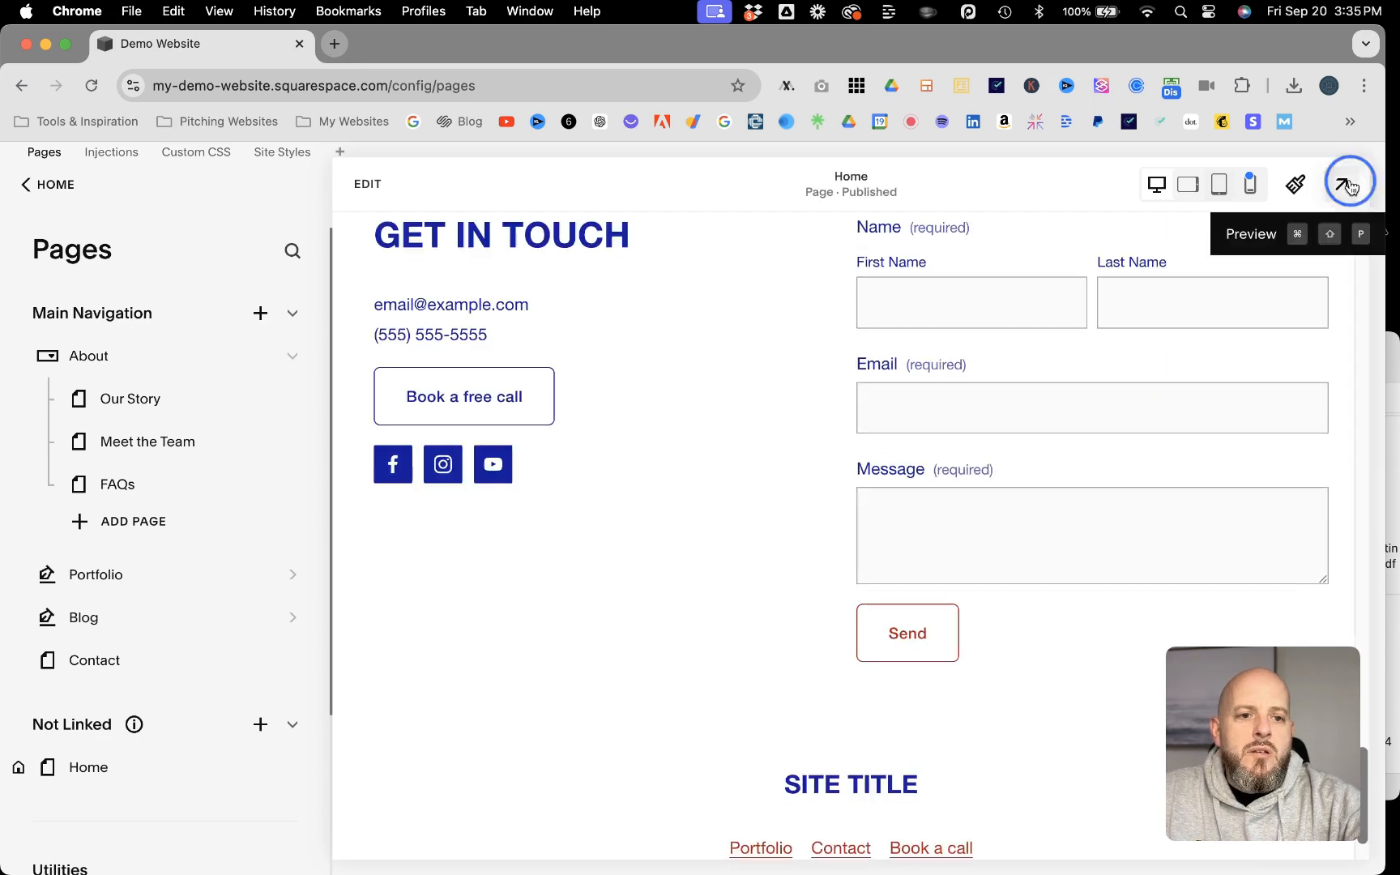
Step: Preview the site, reload the homepage by going via the Our Story page, and test the hero's "Get in touch" button
{"action": "left_click", "coordinate": [1342, 183]}
{"action": "scroll", "coordinate": [758, 413], "scroll_direction": "up", "scroll_amount": 10}
{"action": "scroll", "coordinate": [758, 413], "scroll_direction": "up", "scroll_amount": 15}
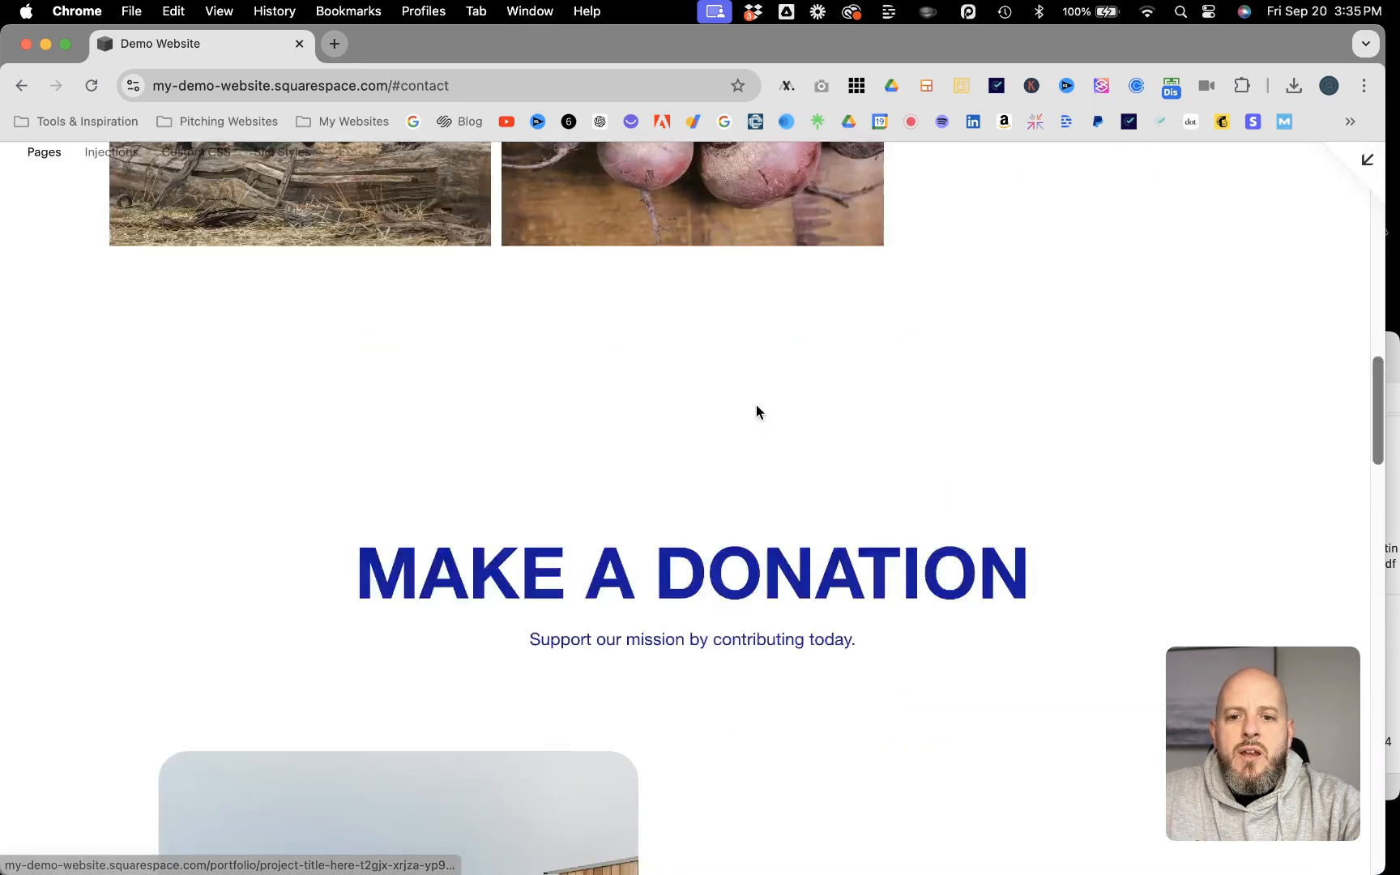
{"action": "scroll", "coordinate": [526, 411], "scroll_direction": "down", "scroll_amount": 2}
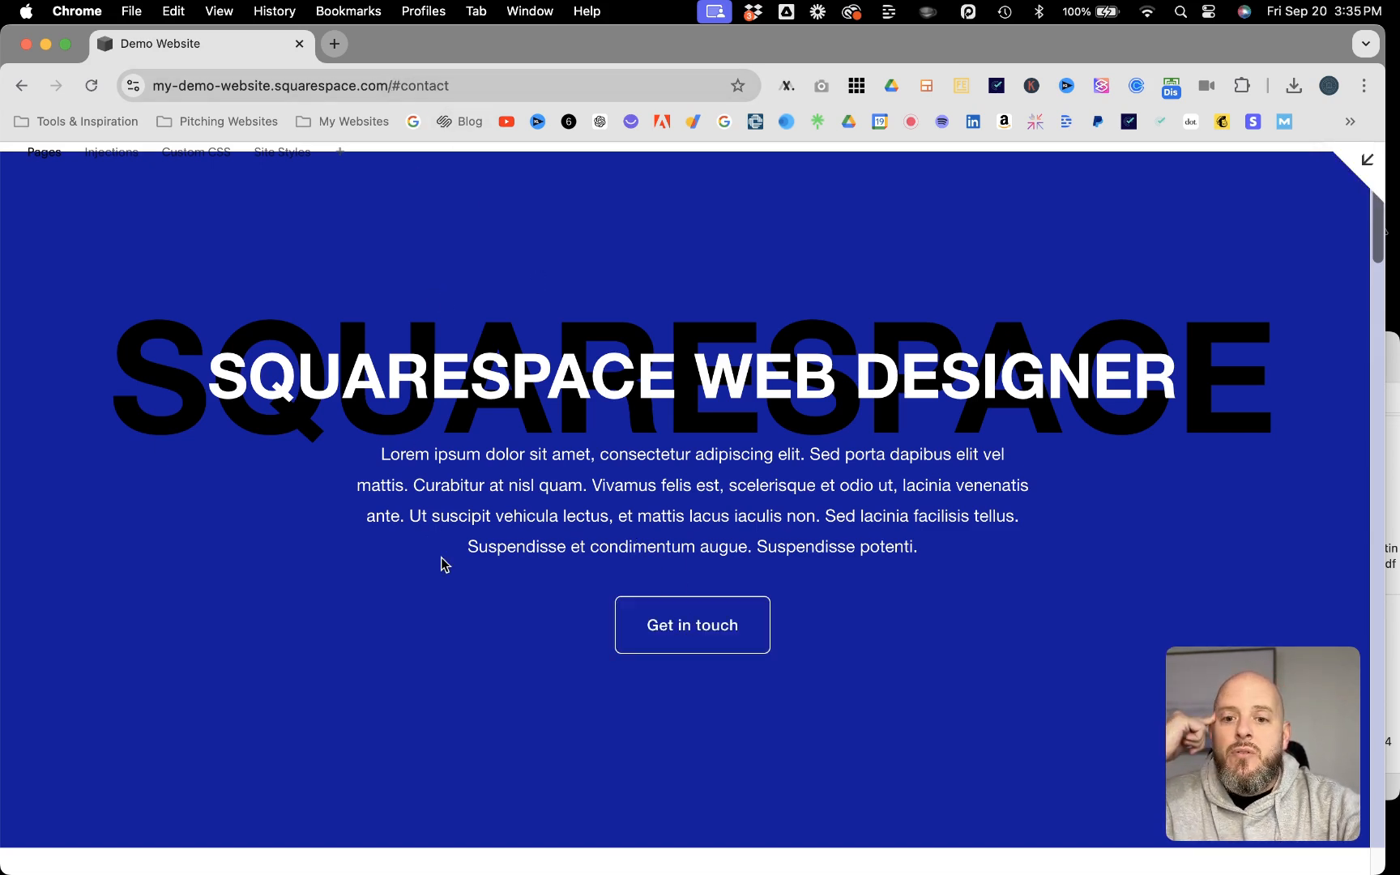
{"action": "scroll", "coordinate": [444, 563], "scroll_direction": "up", "scroll_amount": 2}
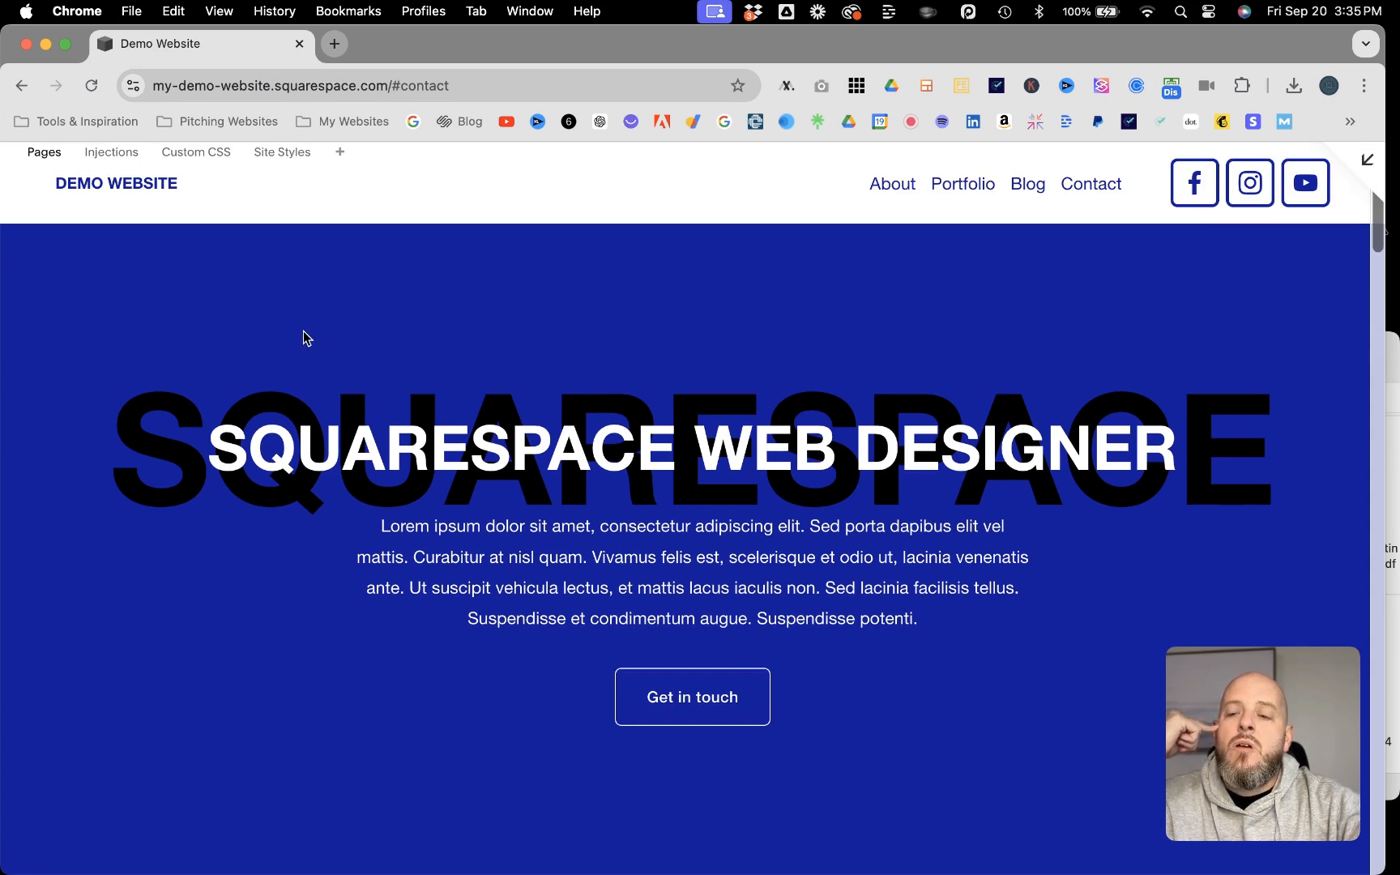
{"action": "mouse_move", "coordinate": [875, 183]}
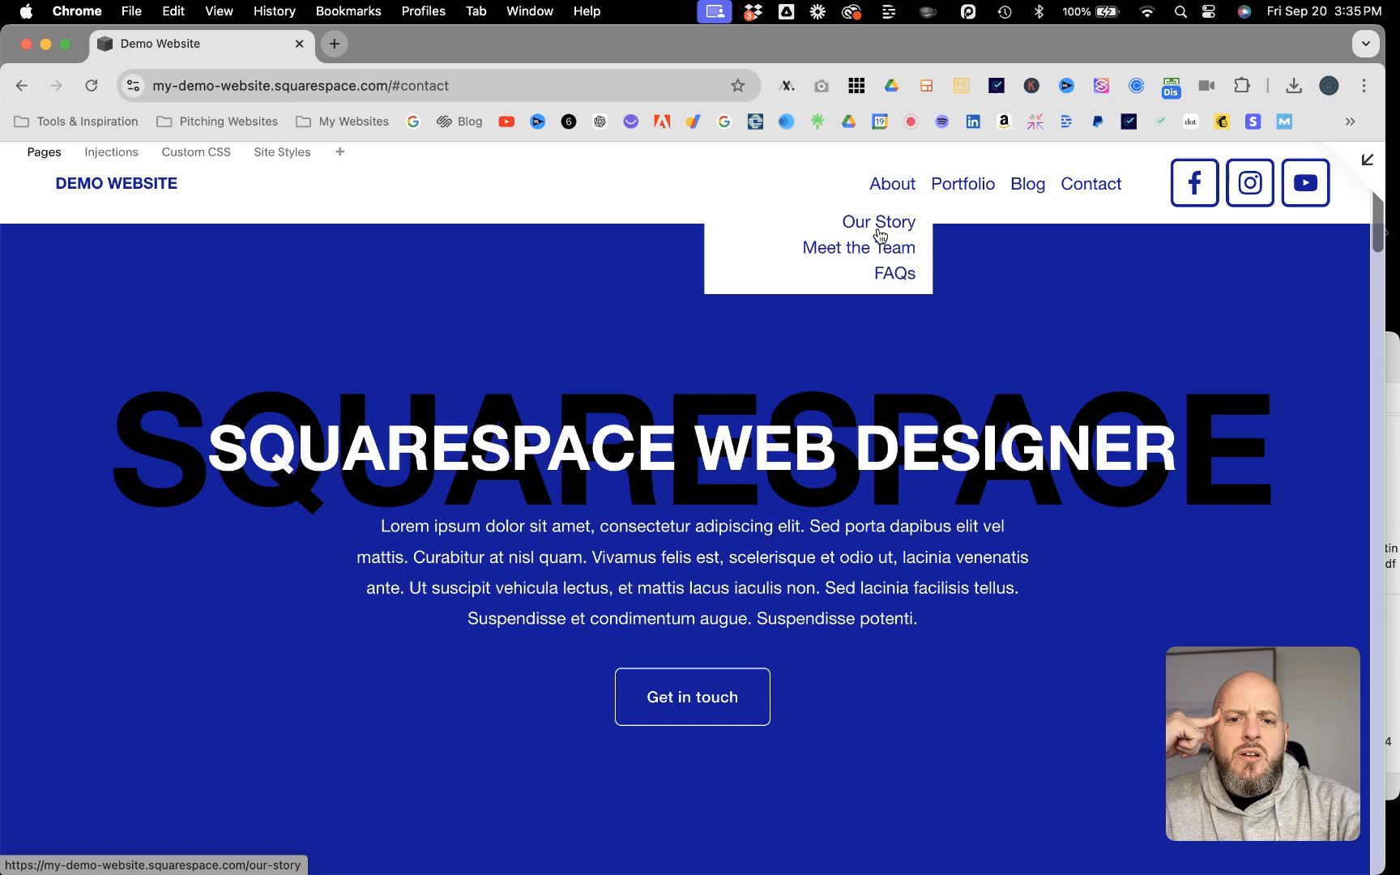
{"action": "left_click", "coordinate": [883, 227]}
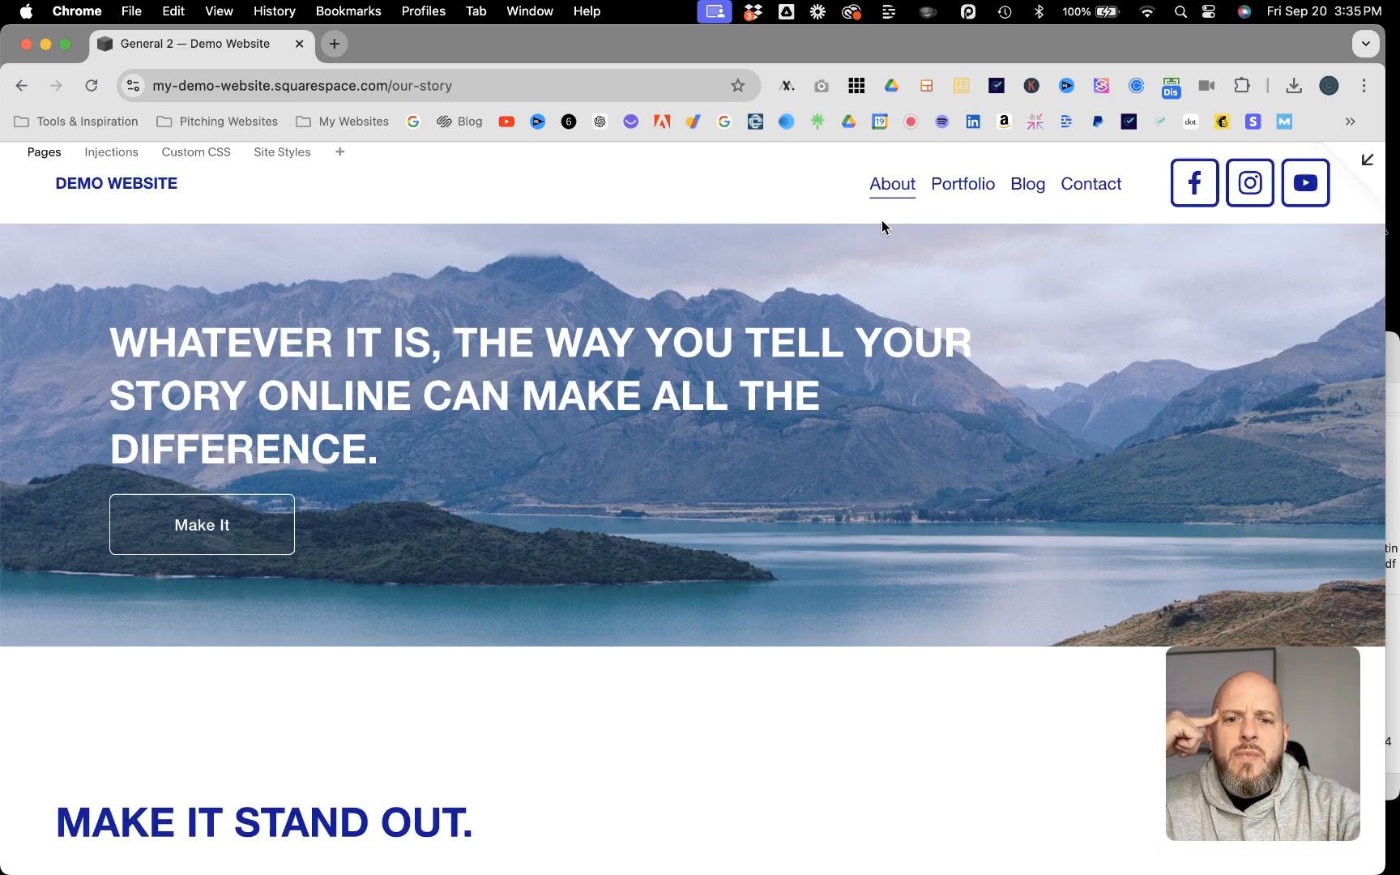
{"action": "left_click", "coordinate": [153, 181]}
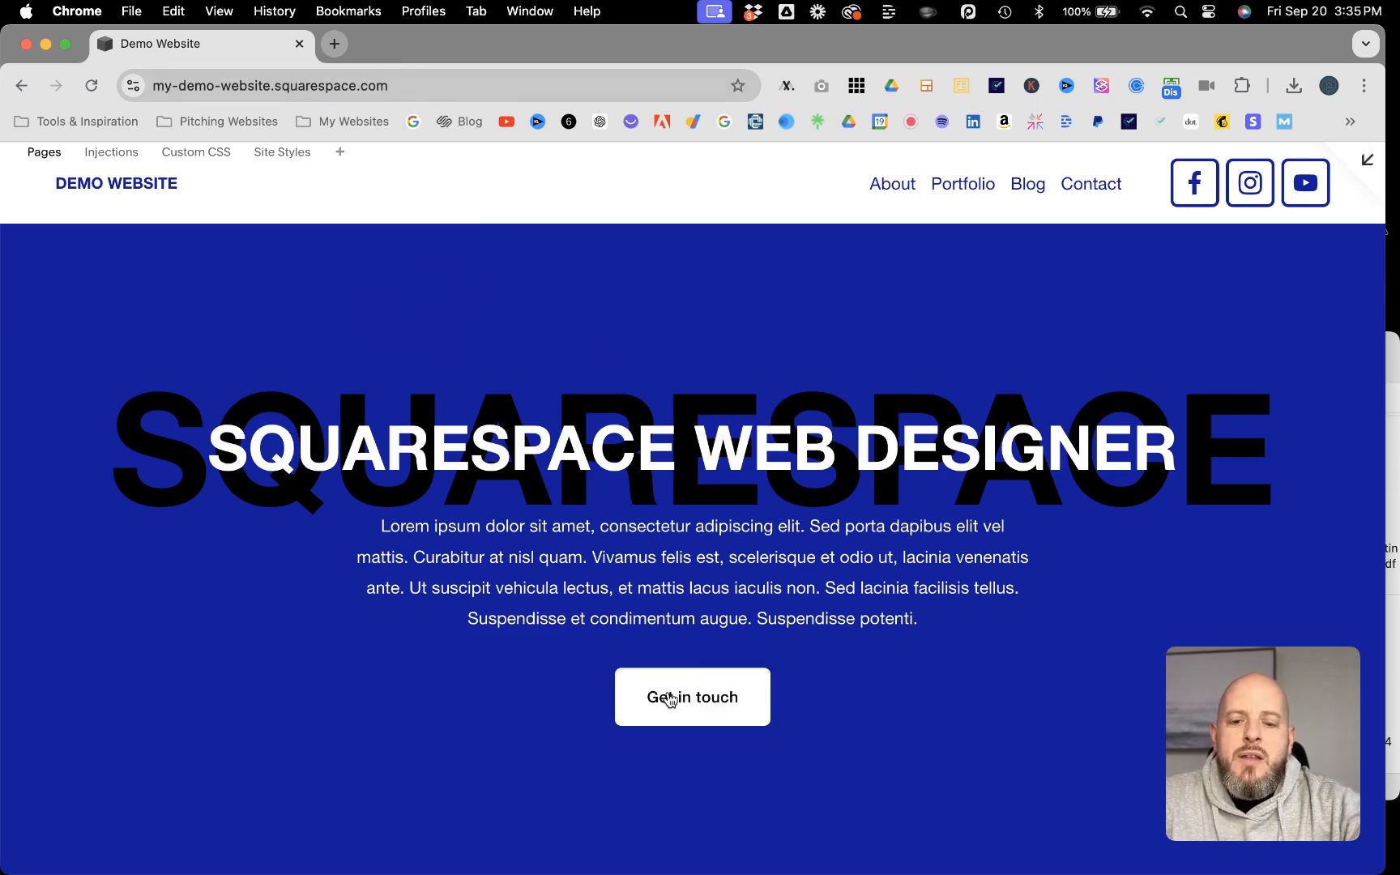
{"action": "left_click", "coordinate": [669, 700]}
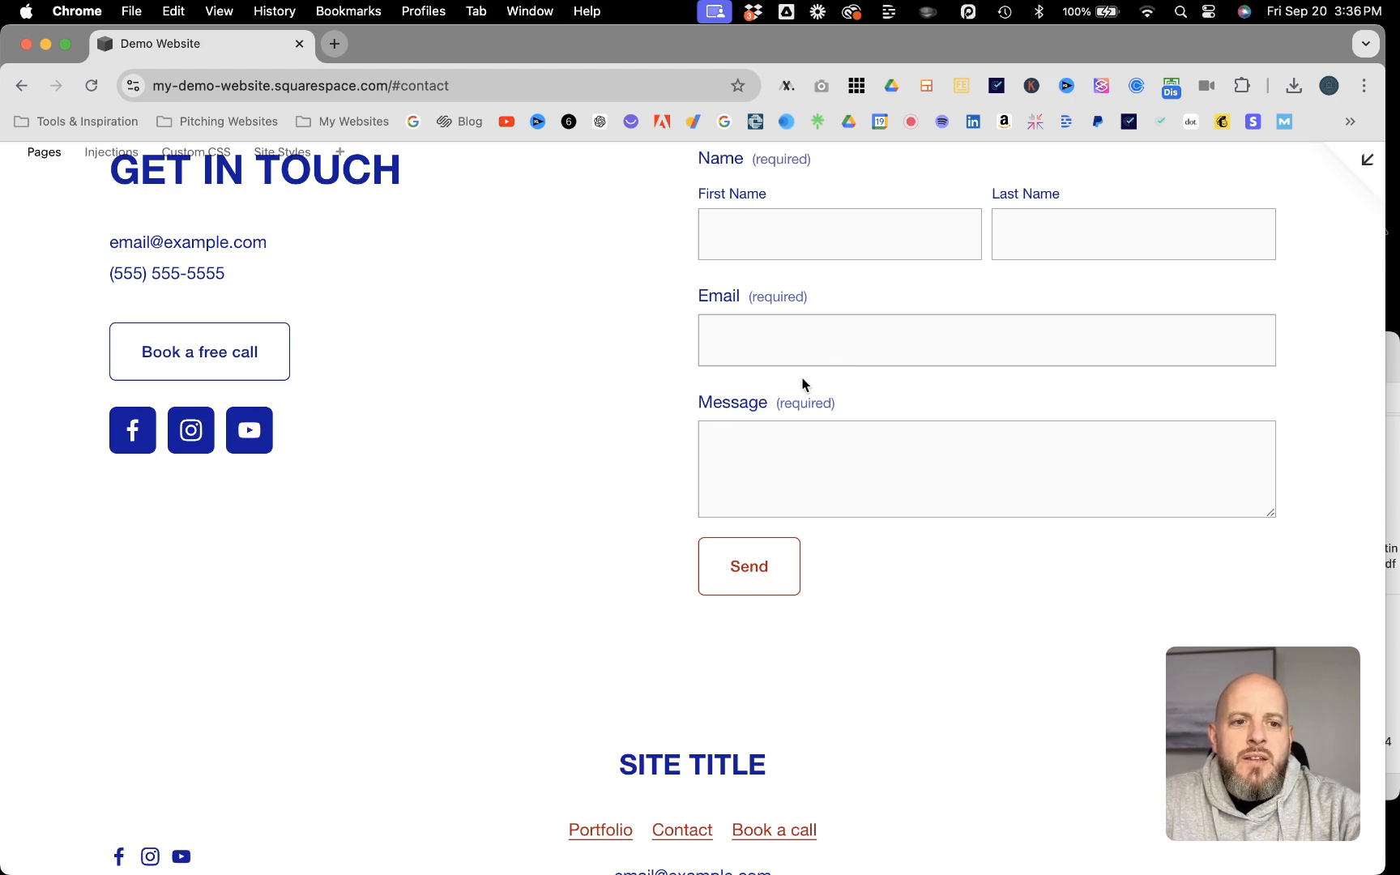
Step: Leave the preview, open the site's Custom CSS, and delete the stray closing brace at the end of the code
{"action": "left_click", "coordinate": [1363, 162]}
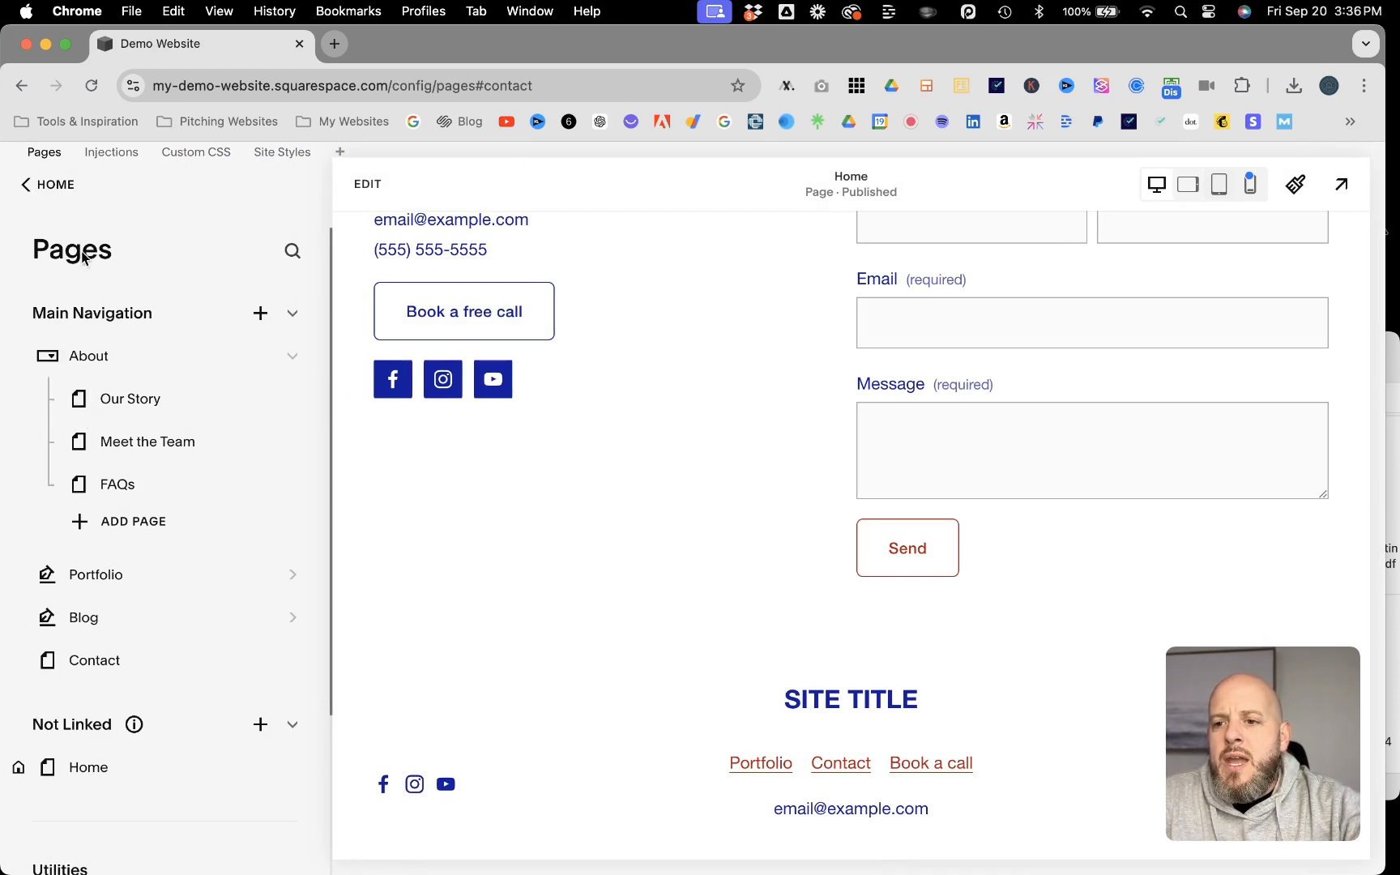
{"action": "left_click", "coordinate": [49, 187]}
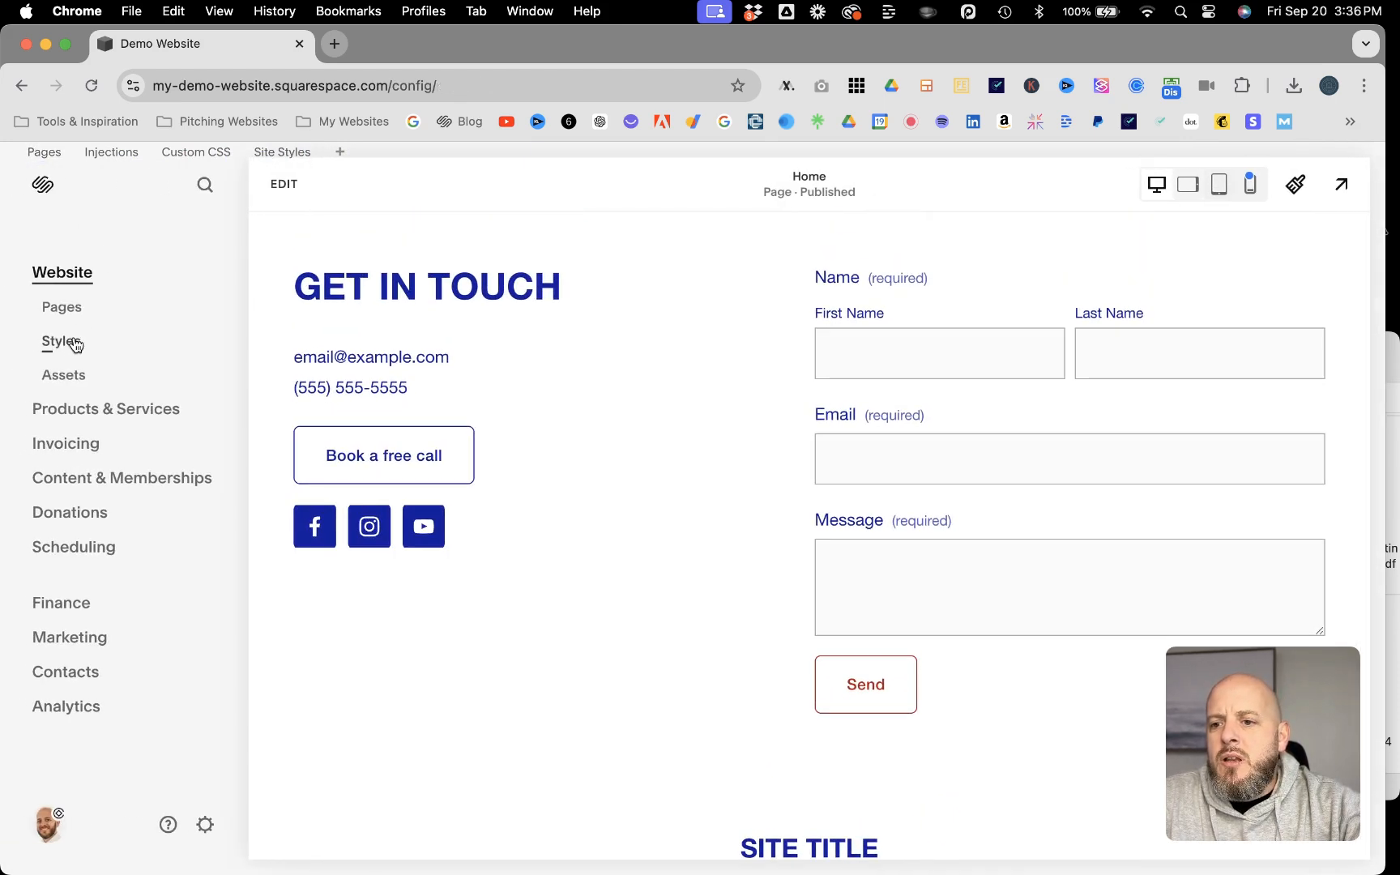
{"action": "left_click", "coordinate": [65, 306]}
{"action": "scroll", "coordinate": [130, 428], "scroll_direction": "down", "scroll_amount": 2}
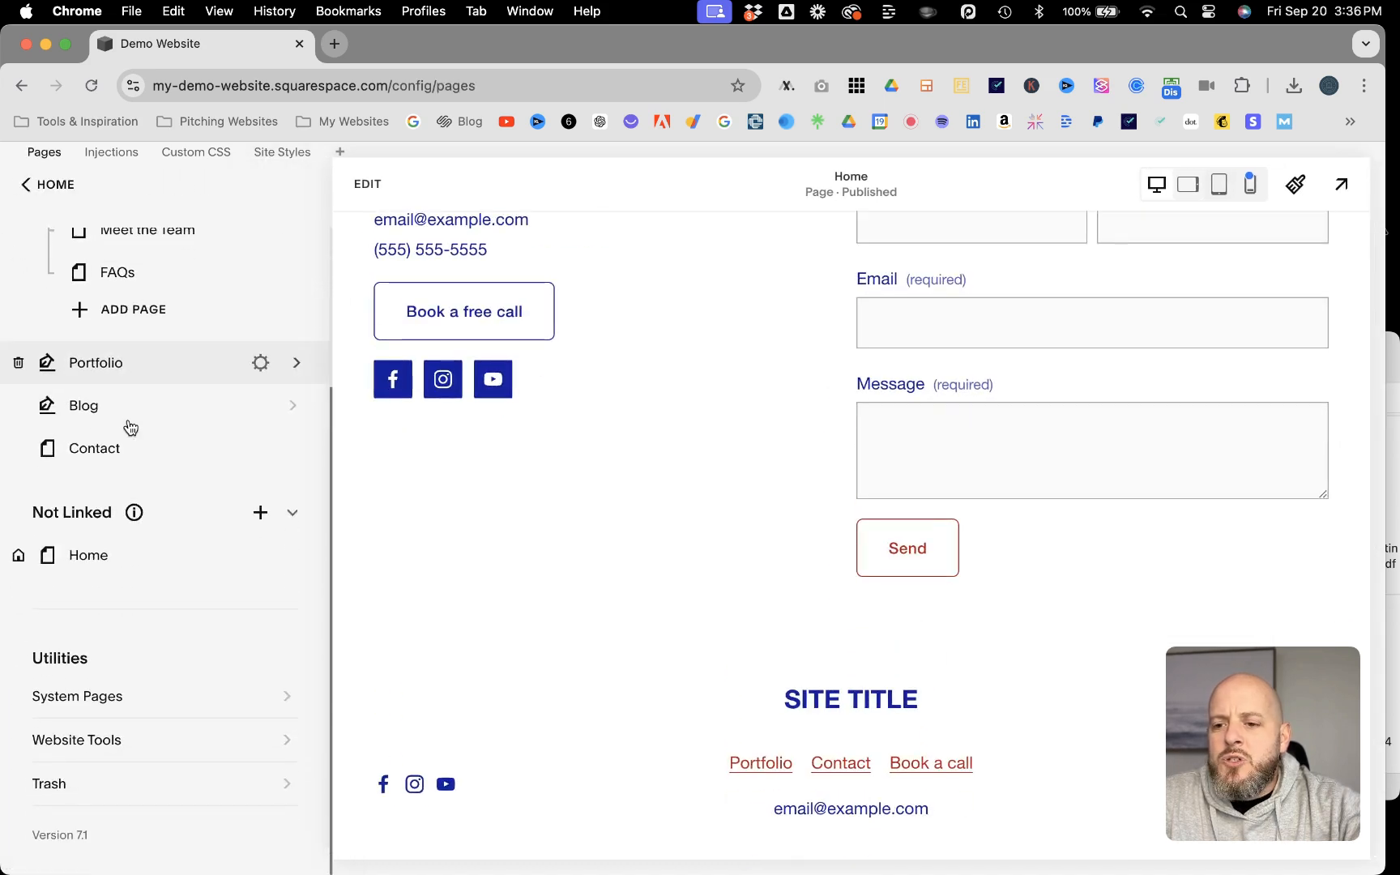
{"action": "left_click", "coordinate": [270, 738]}
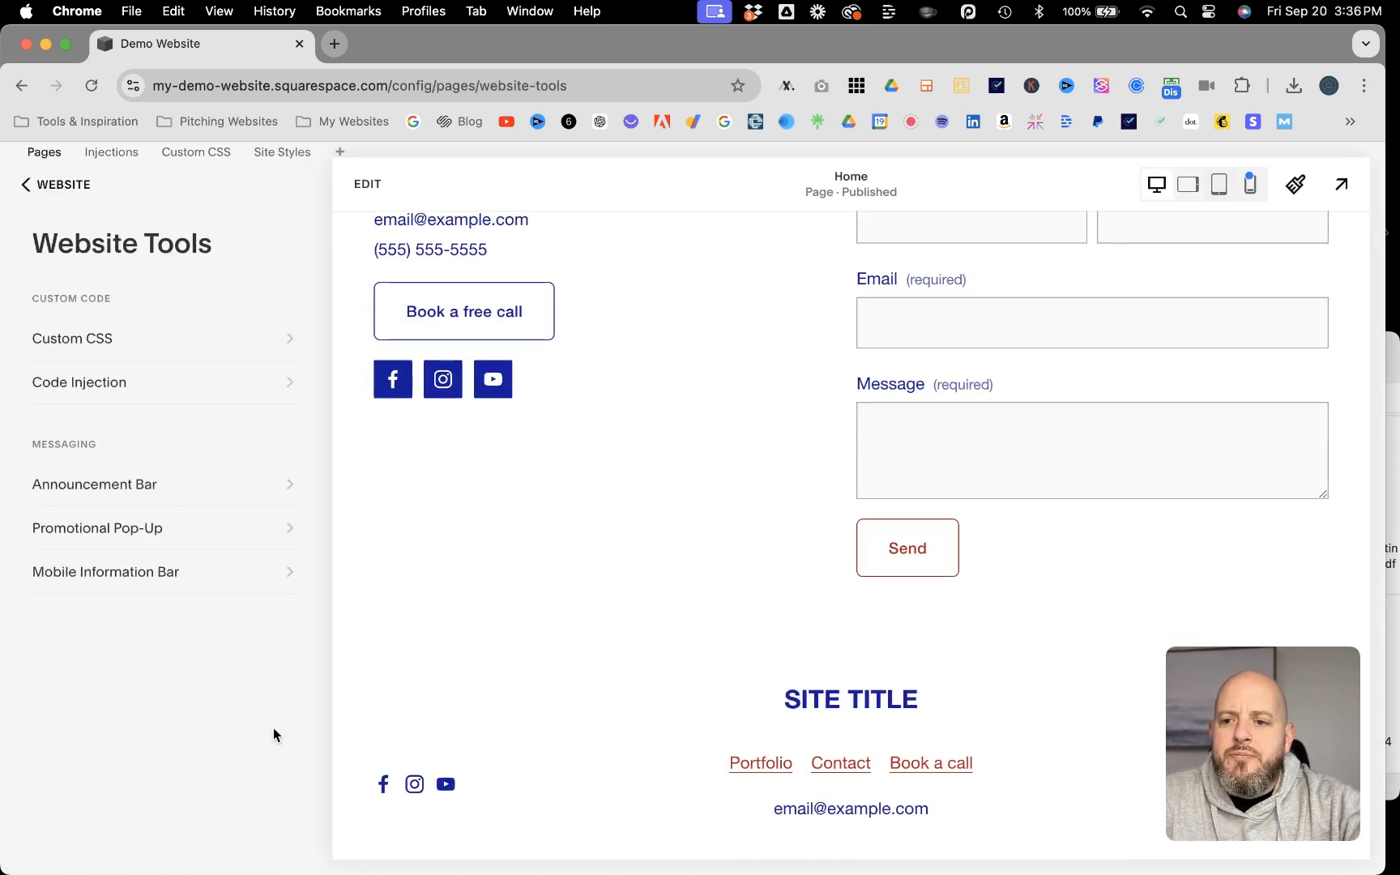
{"action": "left_click", "coordinate": [276, 340]}
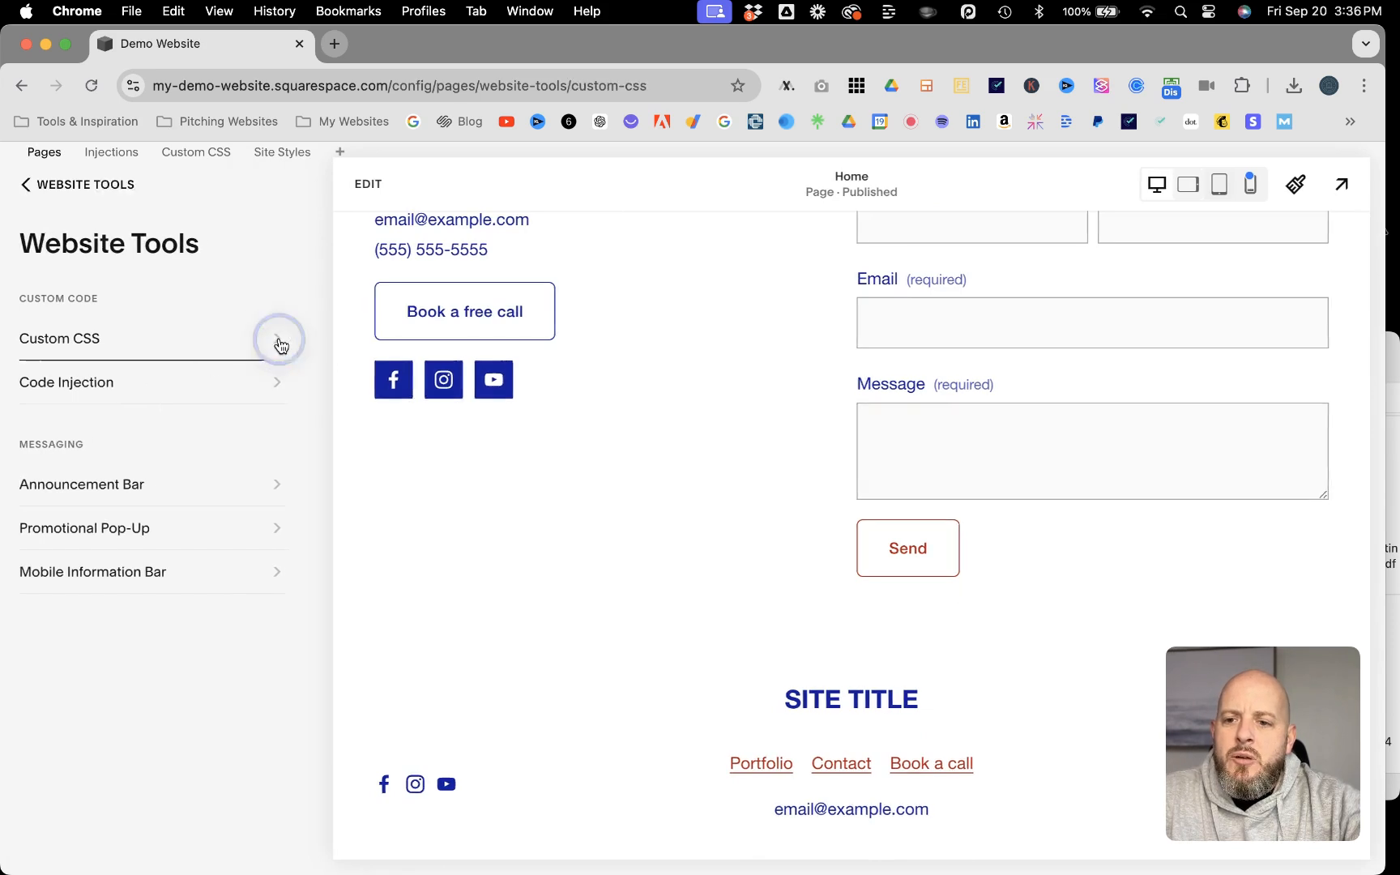
{"action": "scroll", "coordinate": [213, 657], "scroll_direction": "down", "scroll_amount": 15}
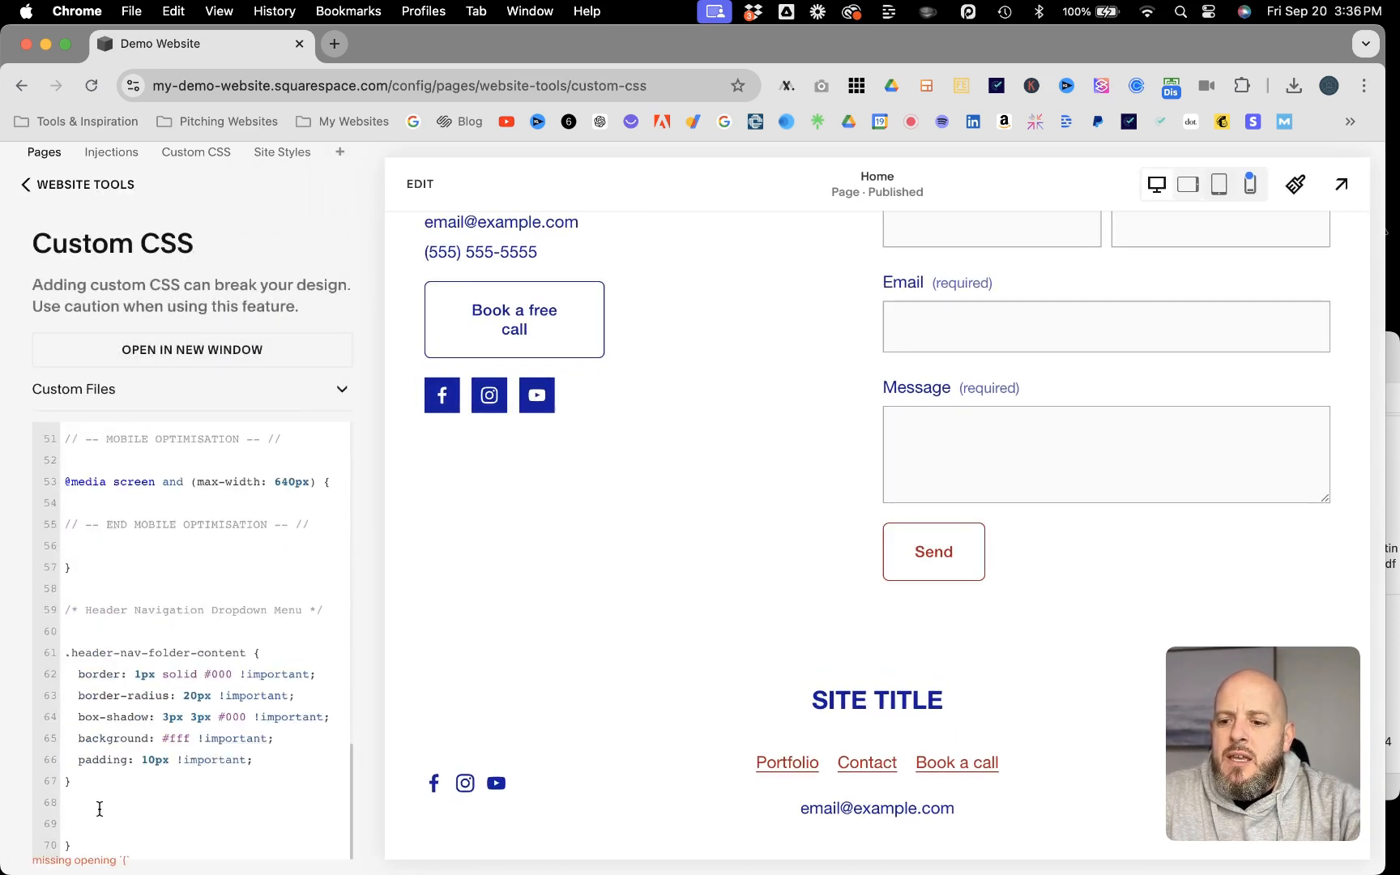
{"action": "left_click", "coordinate": [90, 839]}
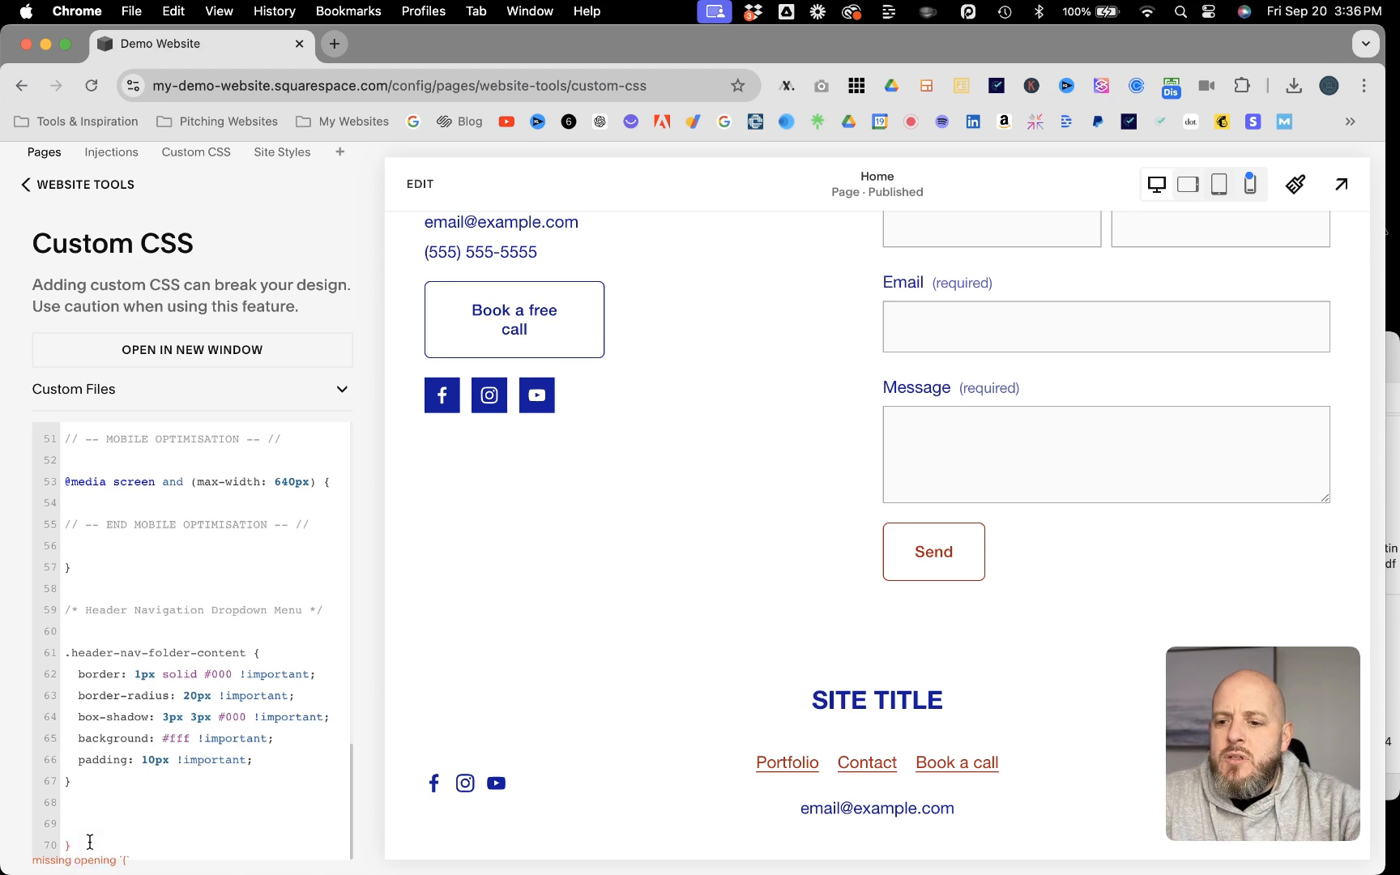
{"action": "key", "text": "BackSpace"}
{"action": "key", "text": "BackSpace"}
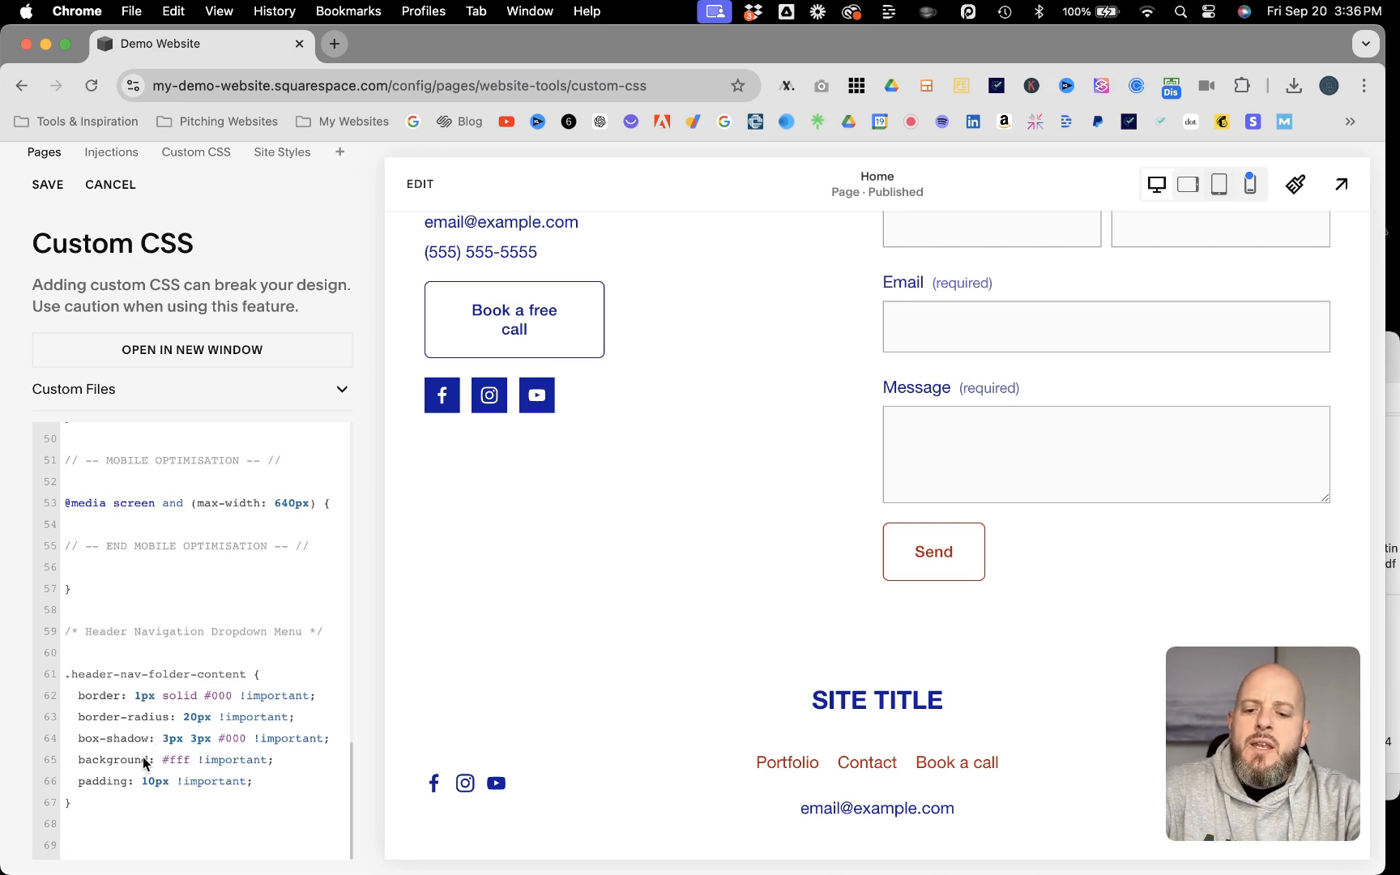
Step: Append "Proper Anchor Scrolling" CSS with smooth!important scroll-behavior on html and a 150px scroll-margin on .anchor-link, and save
{"action": "type", "text": "/* Proper Anchor Scrolling */  html {   scroll-behavior: smooth!important; } .anchor-link {   scroll-margin: 150px;"}
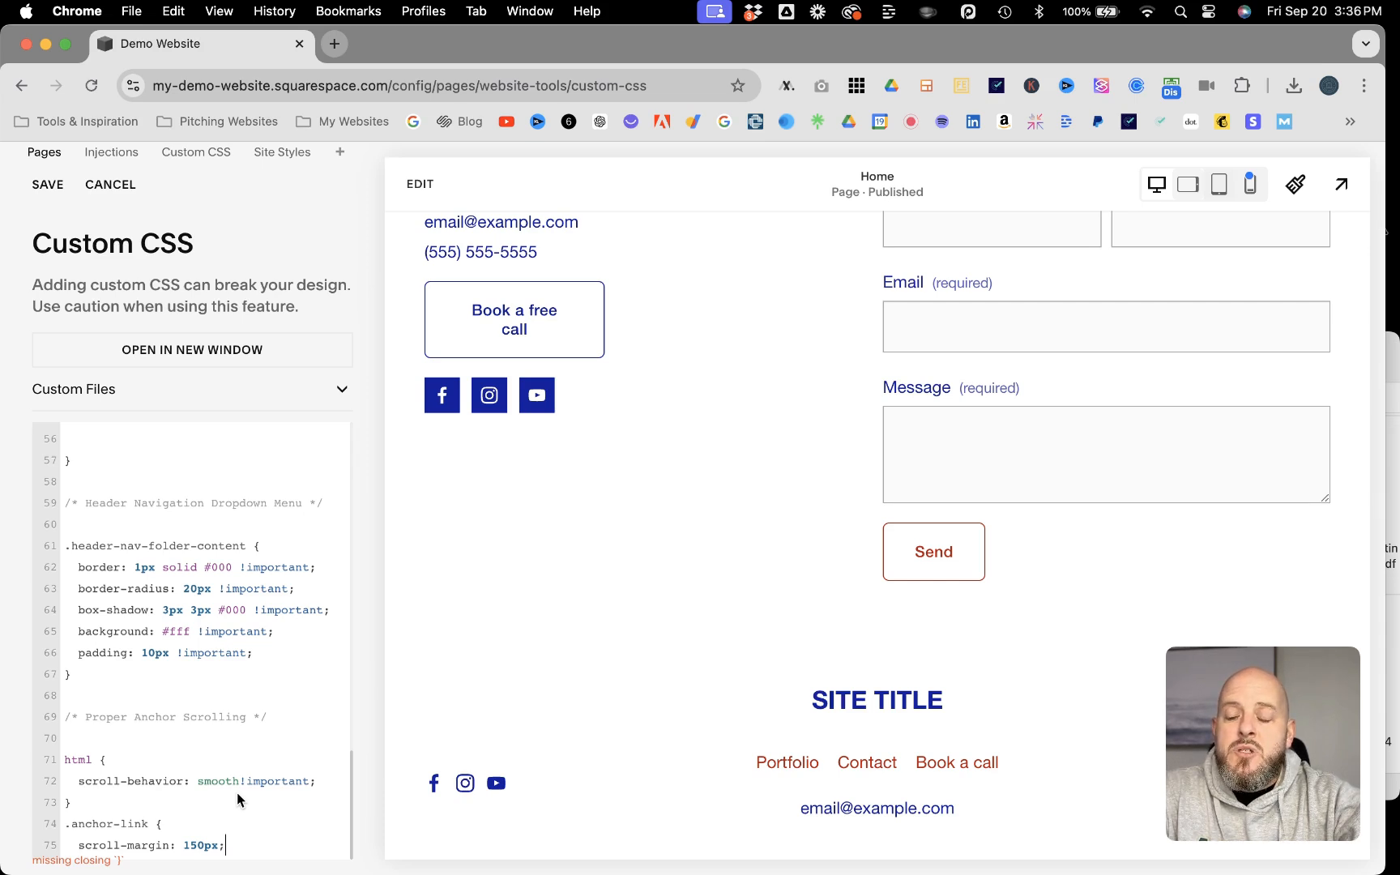
{"action": "key", "text": "Return"}
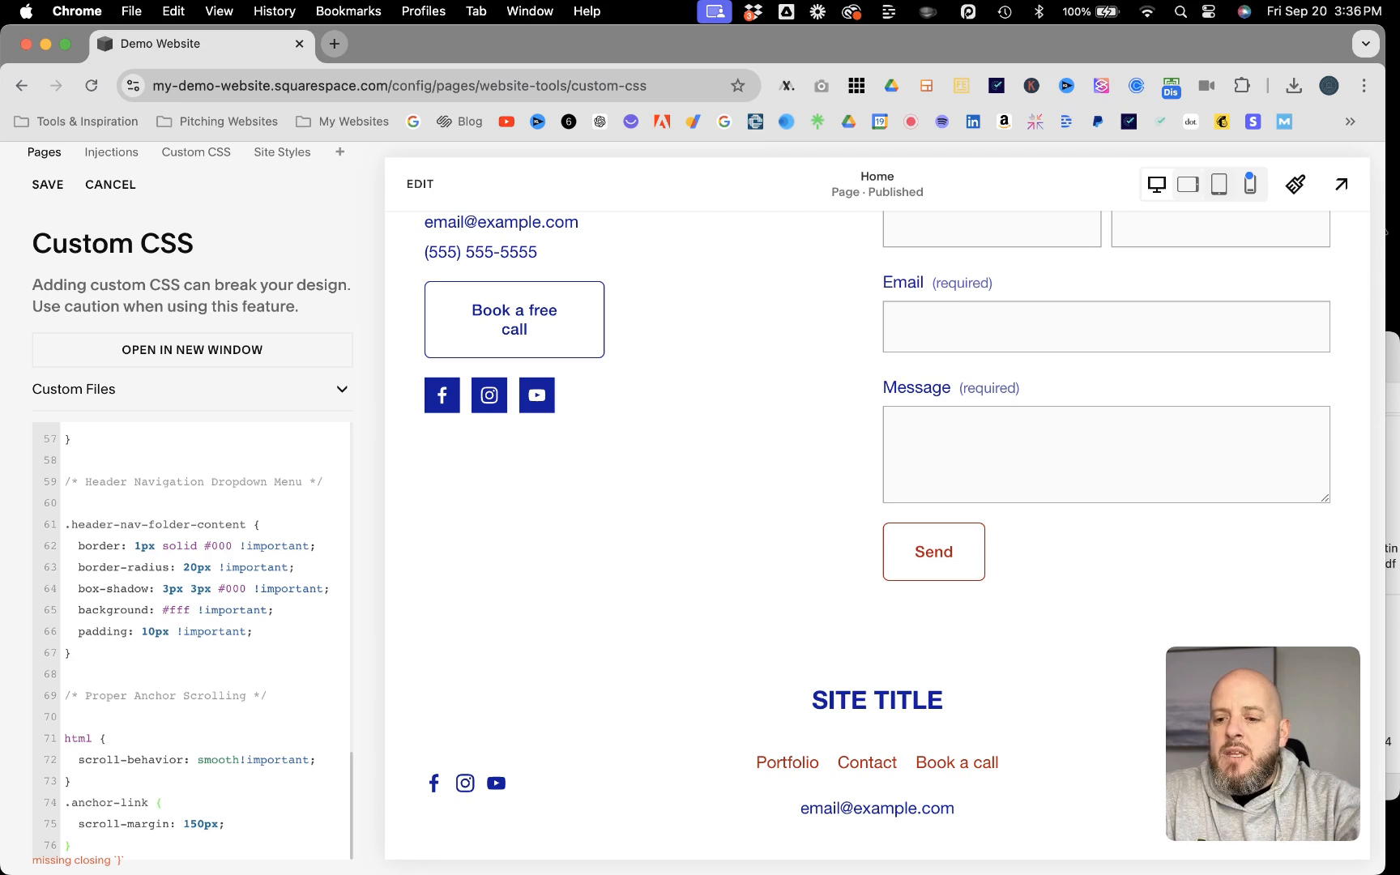
{"action": "type", "text": "}"}
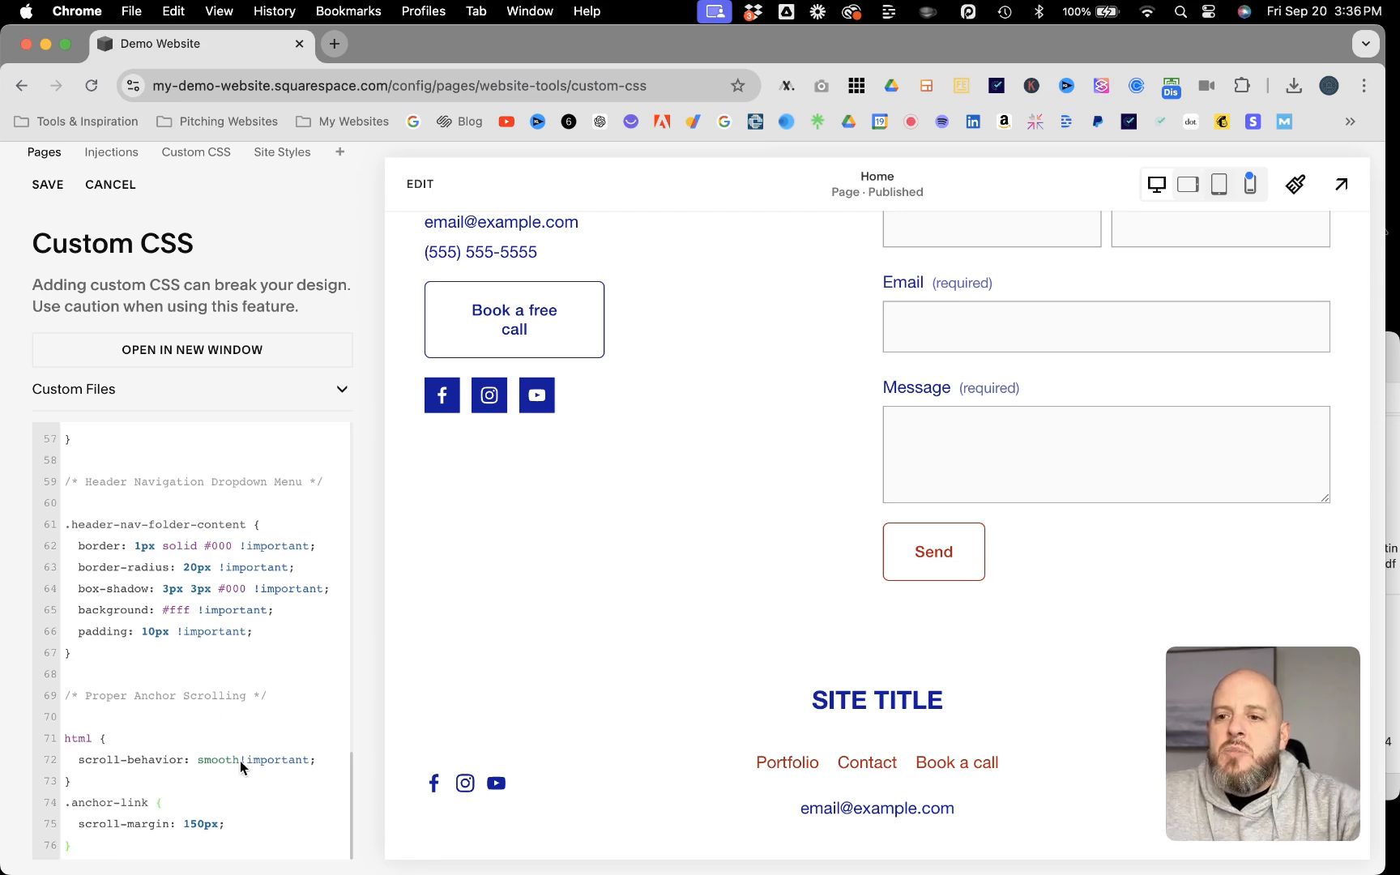
{"action": "left_click", "coordinate": [47, 186]}
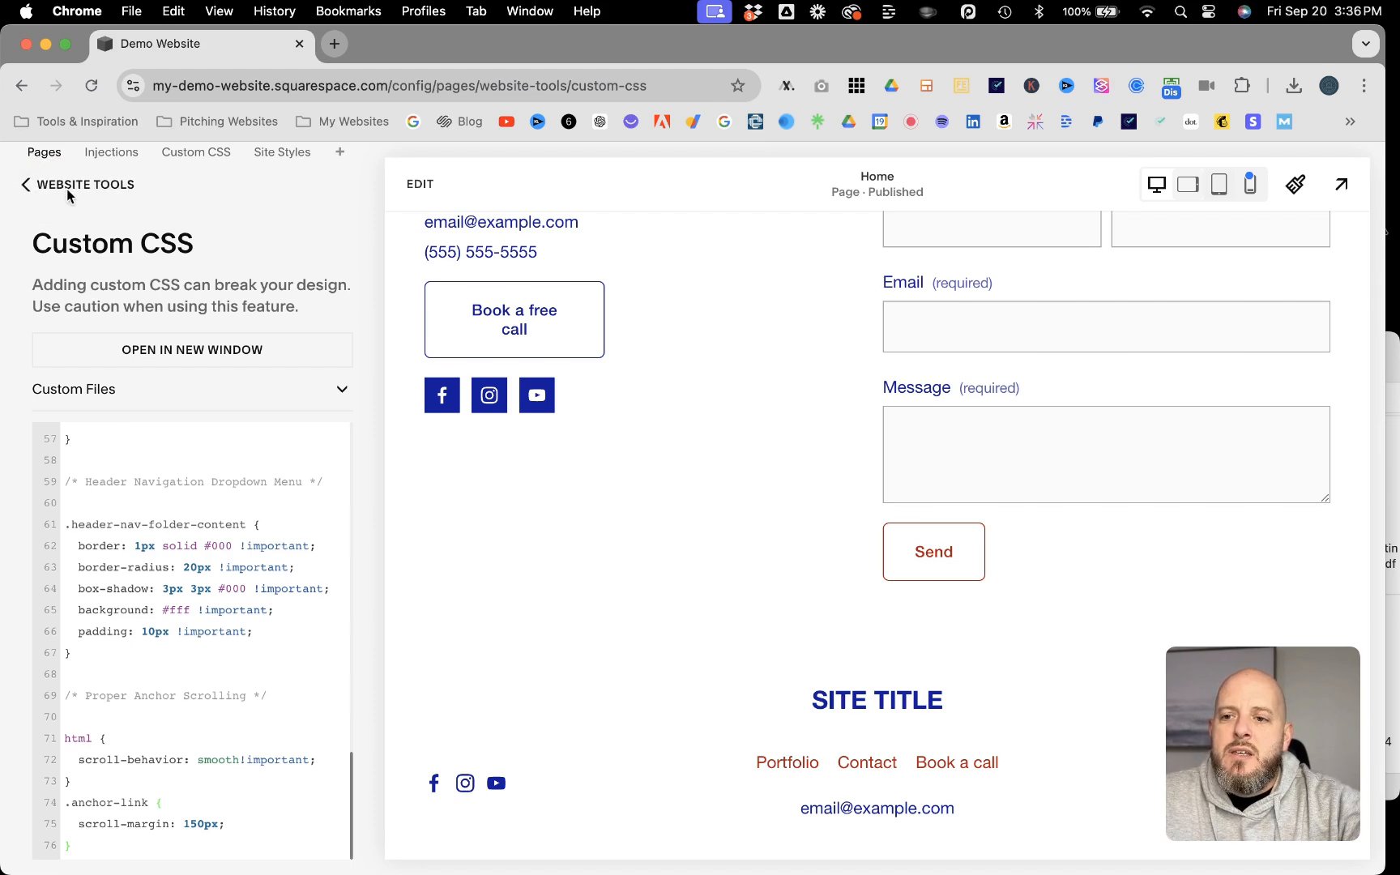
Step: Leave the Custom CSS editor and website tools, and open the Home page in full preview
{"action": "left_click", "coordinate": [57, 185]}
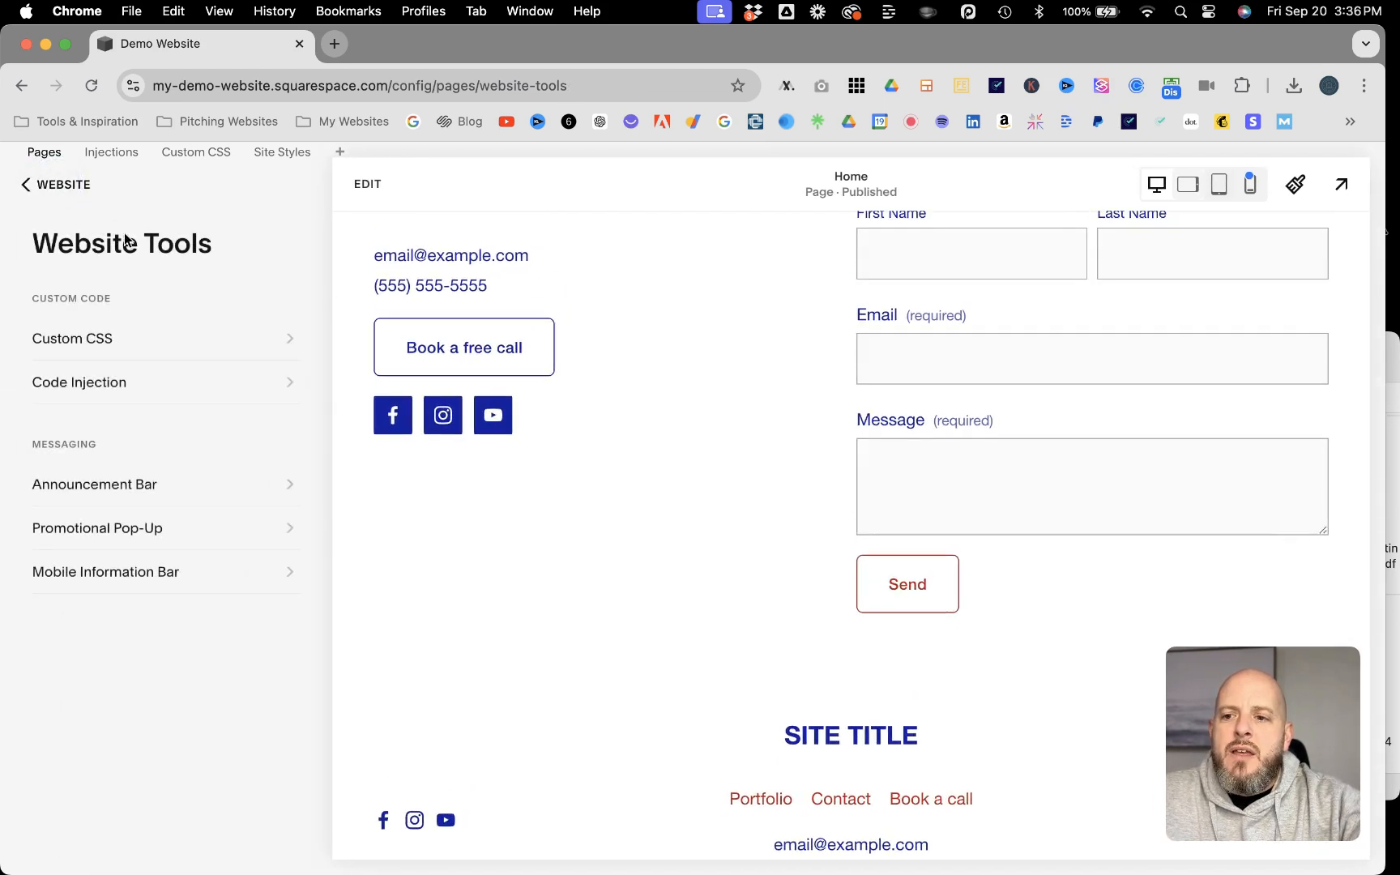
{"action": "left_click", "coordinate": [56, 184]}
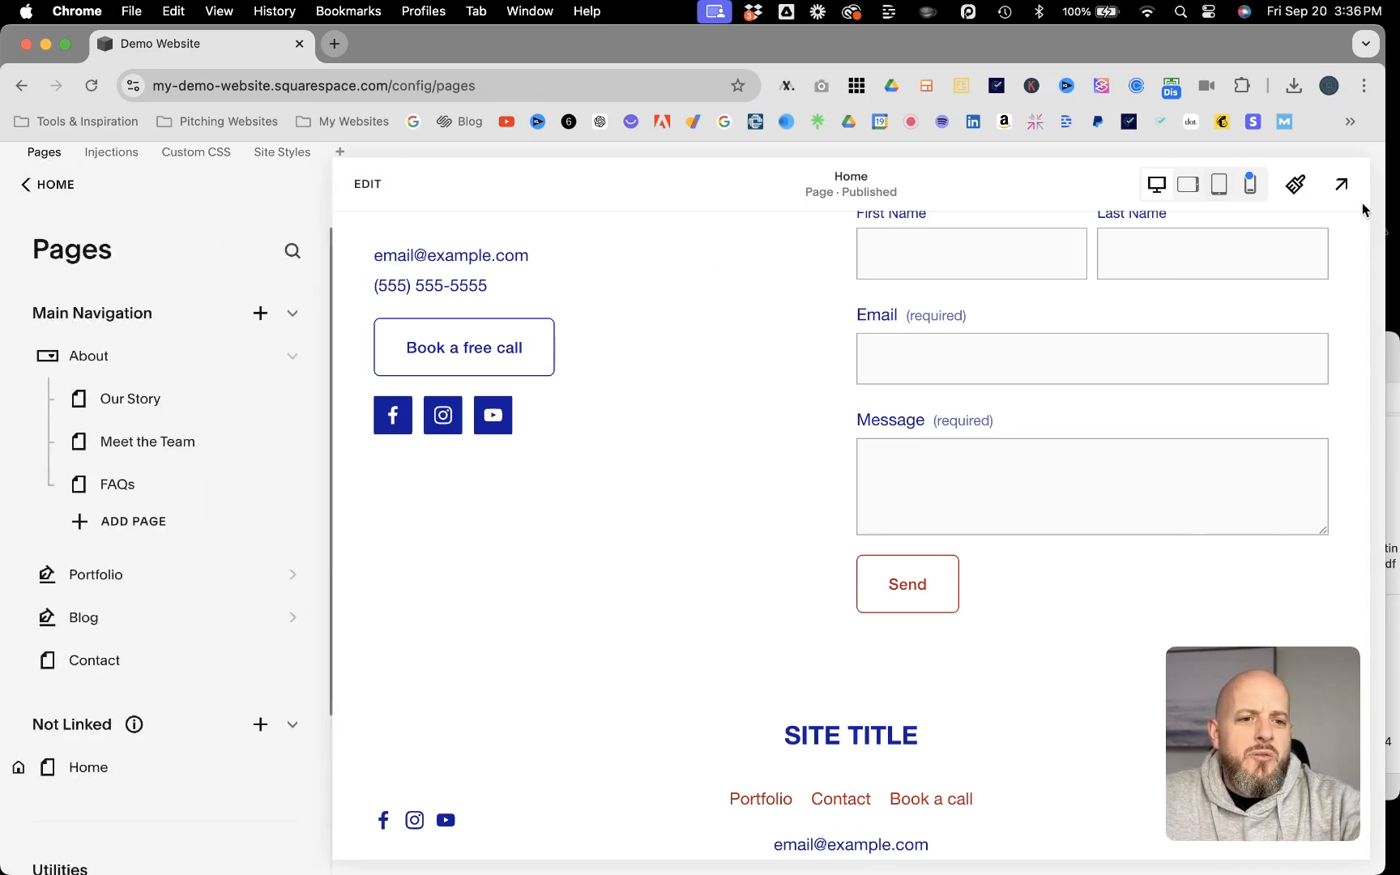
{"action": "left_click", "coordinate": [1341, 183]}
{"action": "scroll", "coordinate": [887, 341], "scroll_direction": "up", "scroll_amount": 20}
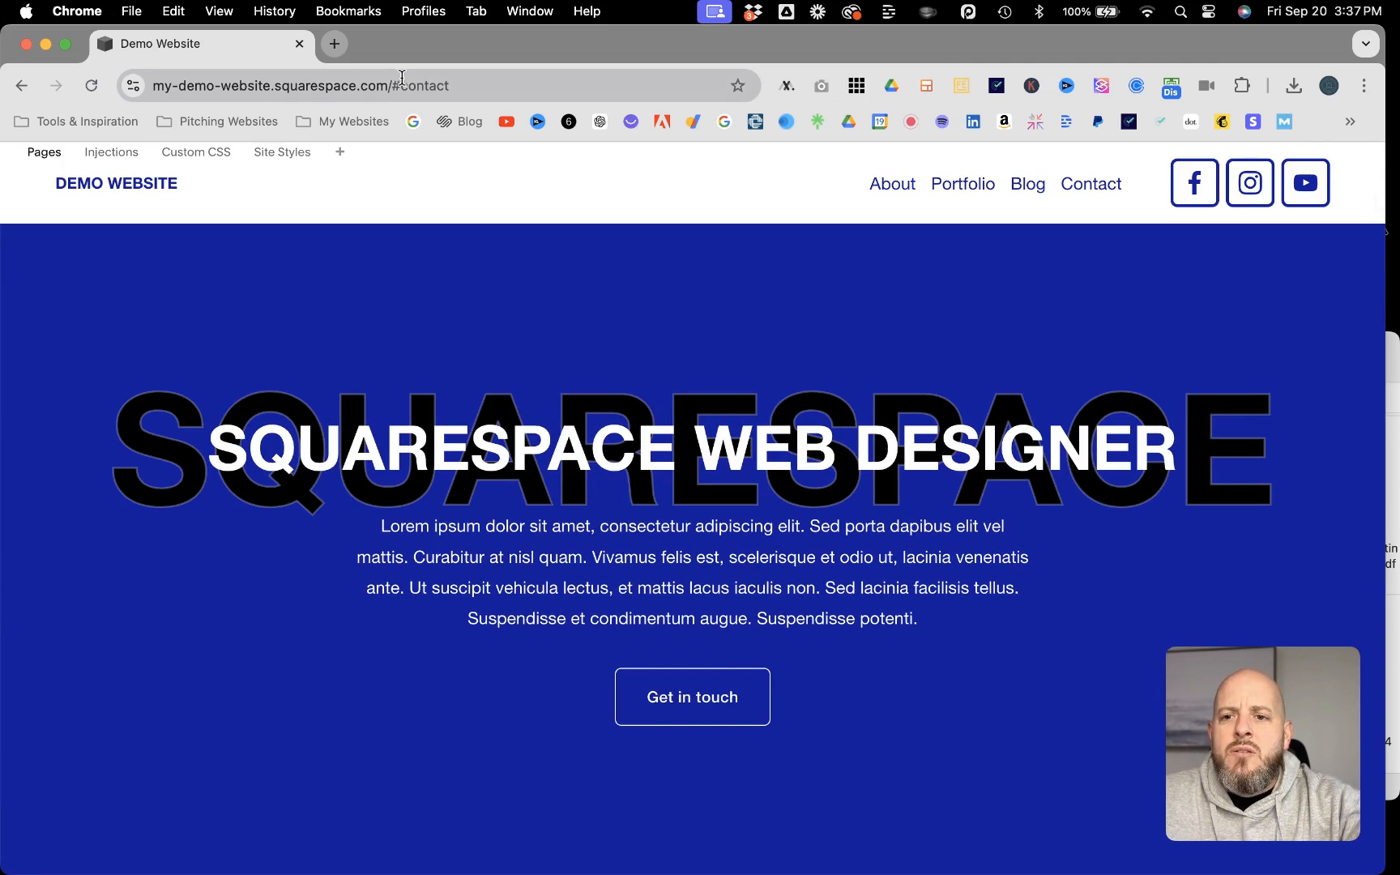
Step: Remove #contact from the end of the site address and reload the homepage
{"action": "left_click", "coordinate": [461, 83]}
{"action": "left_click", "coordinate": [465, 86]}
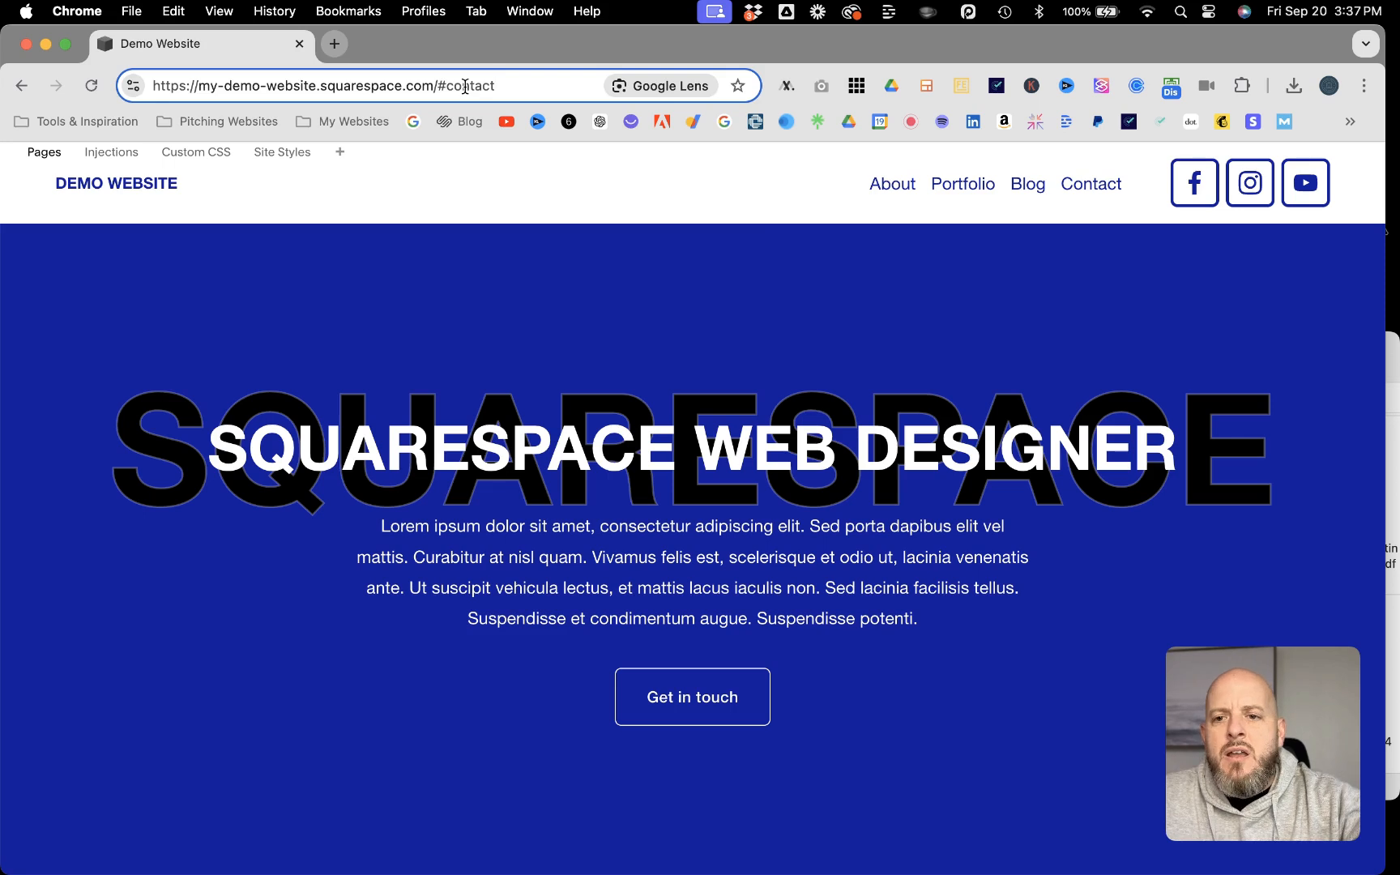
{"action": "key", "text": "BackSpace"}
{"action": "key", "text": "BackSpace"}
{"action": "key", "text": "BackSpace"}
{"action": "key", "text": "BackSpace"}
{"action": "key", "text": "BackSpace"}
{"action": "key", "text": "BackSpace"}
{"action": "key", "text": "BackSpace"}
{"action": "key", "text": "BackSpace"}
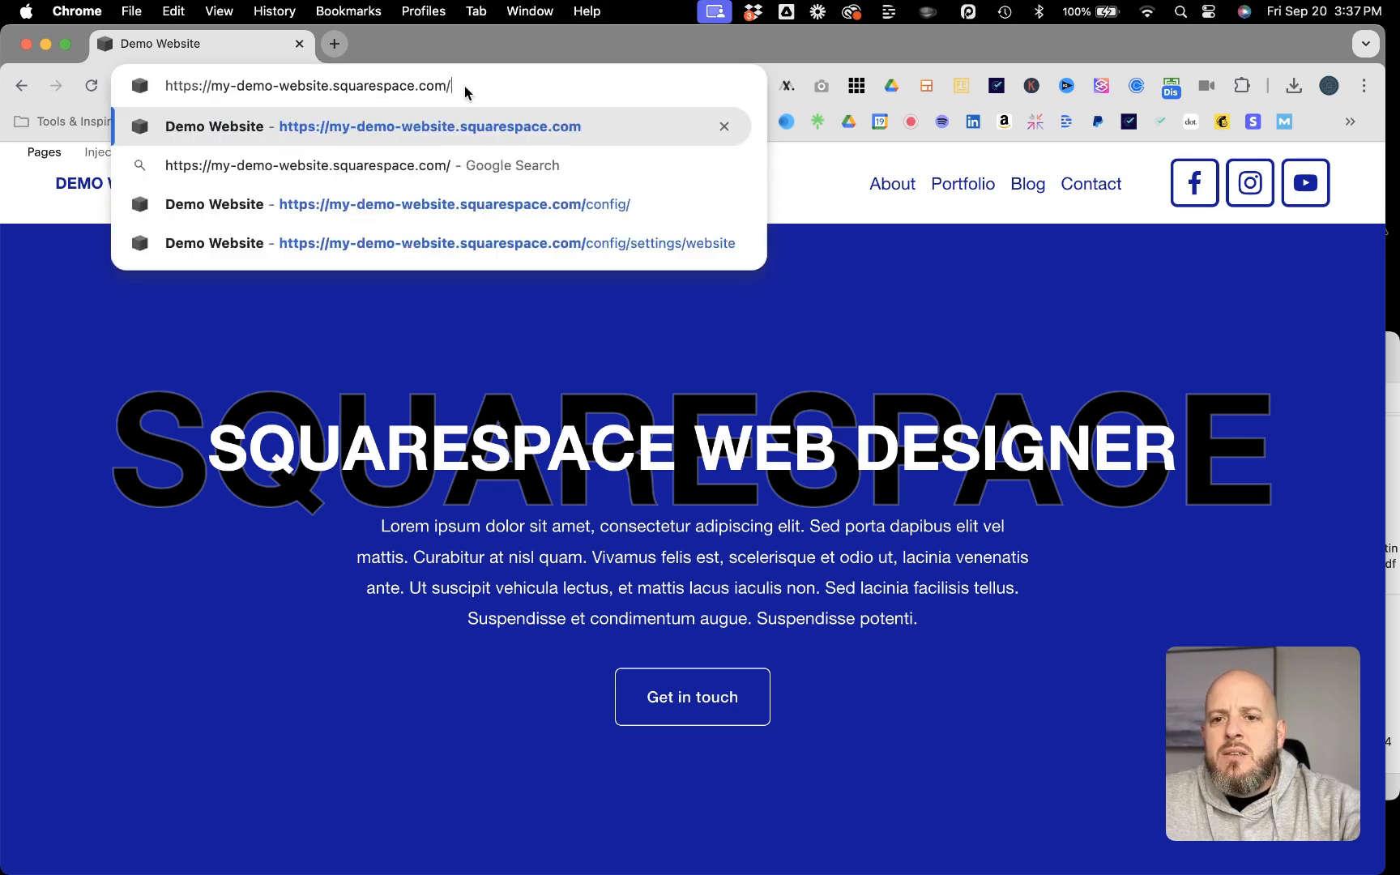
{"action": "key", "text": "Return"}
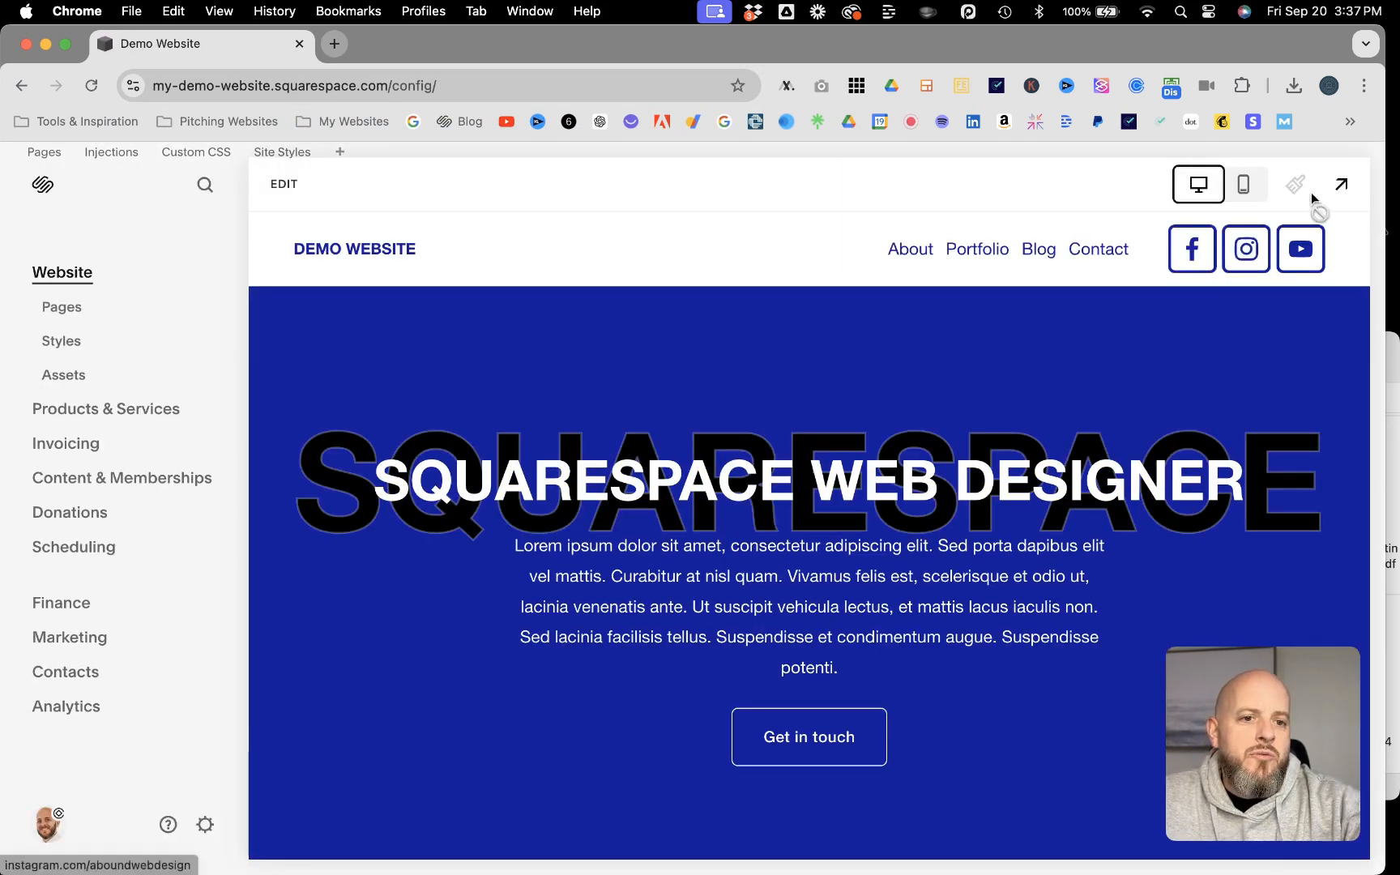
Step: Preview the homepage and test the scrolling of the hero's "Get in touch" button
{"action": "left_click", "coordinate": [1342, 185]}
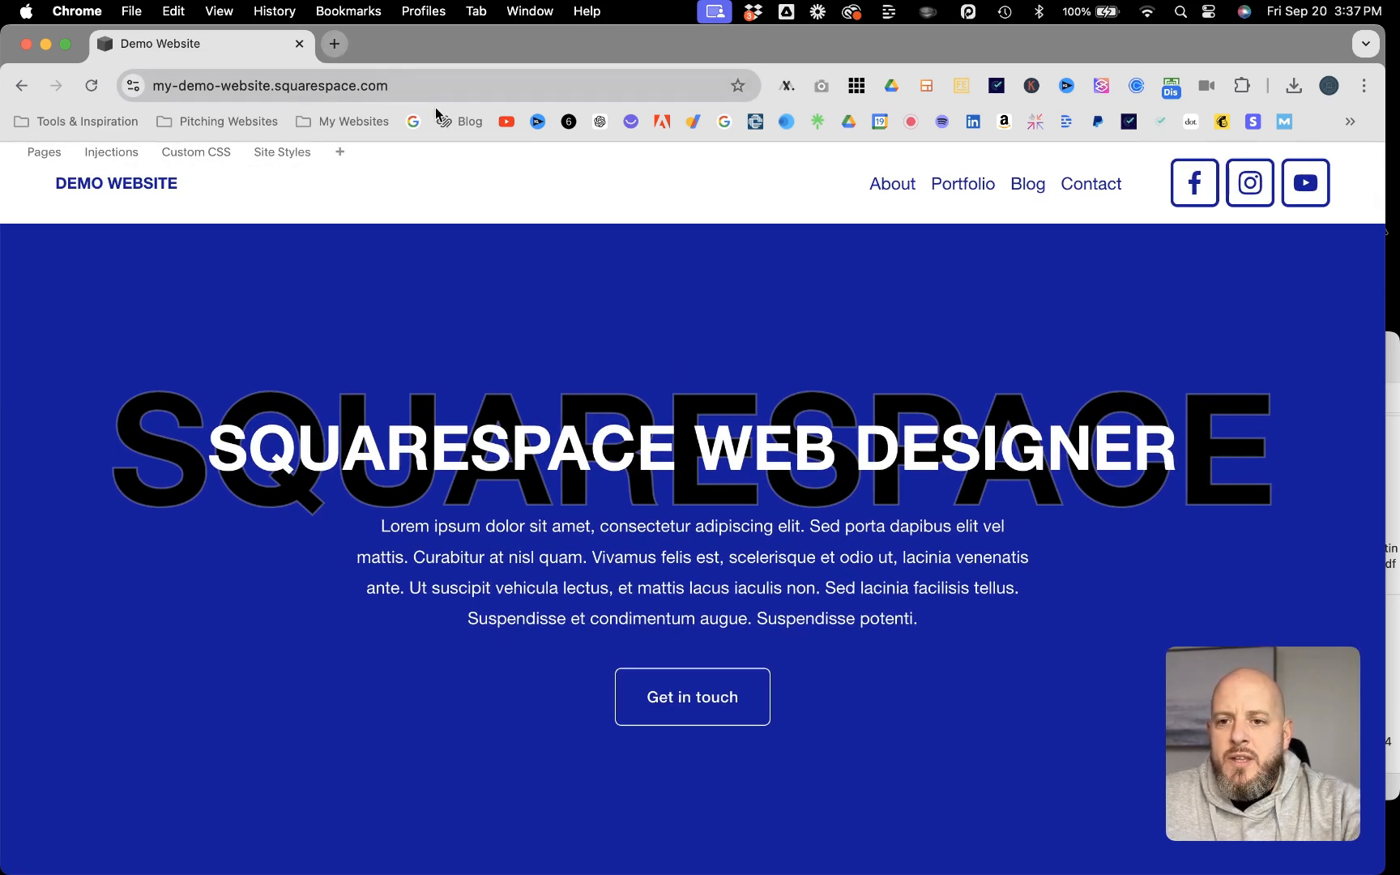
{"action": "left_click", "coordinate": [692, 702]}
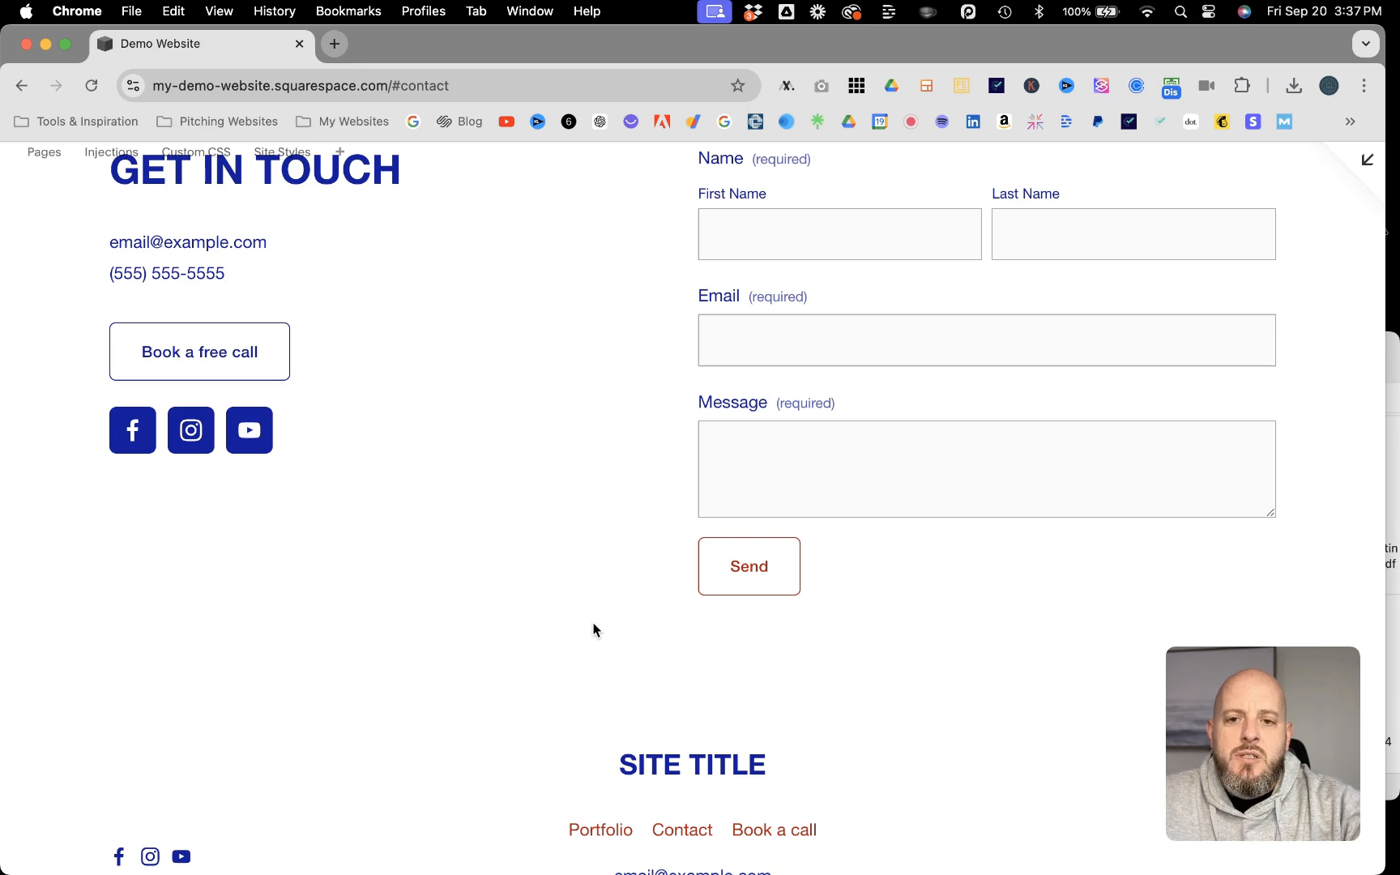
{"action": "scroll", "coordinate": [594, 630], "scroll_direction": "up", "scroll_amount": 15}
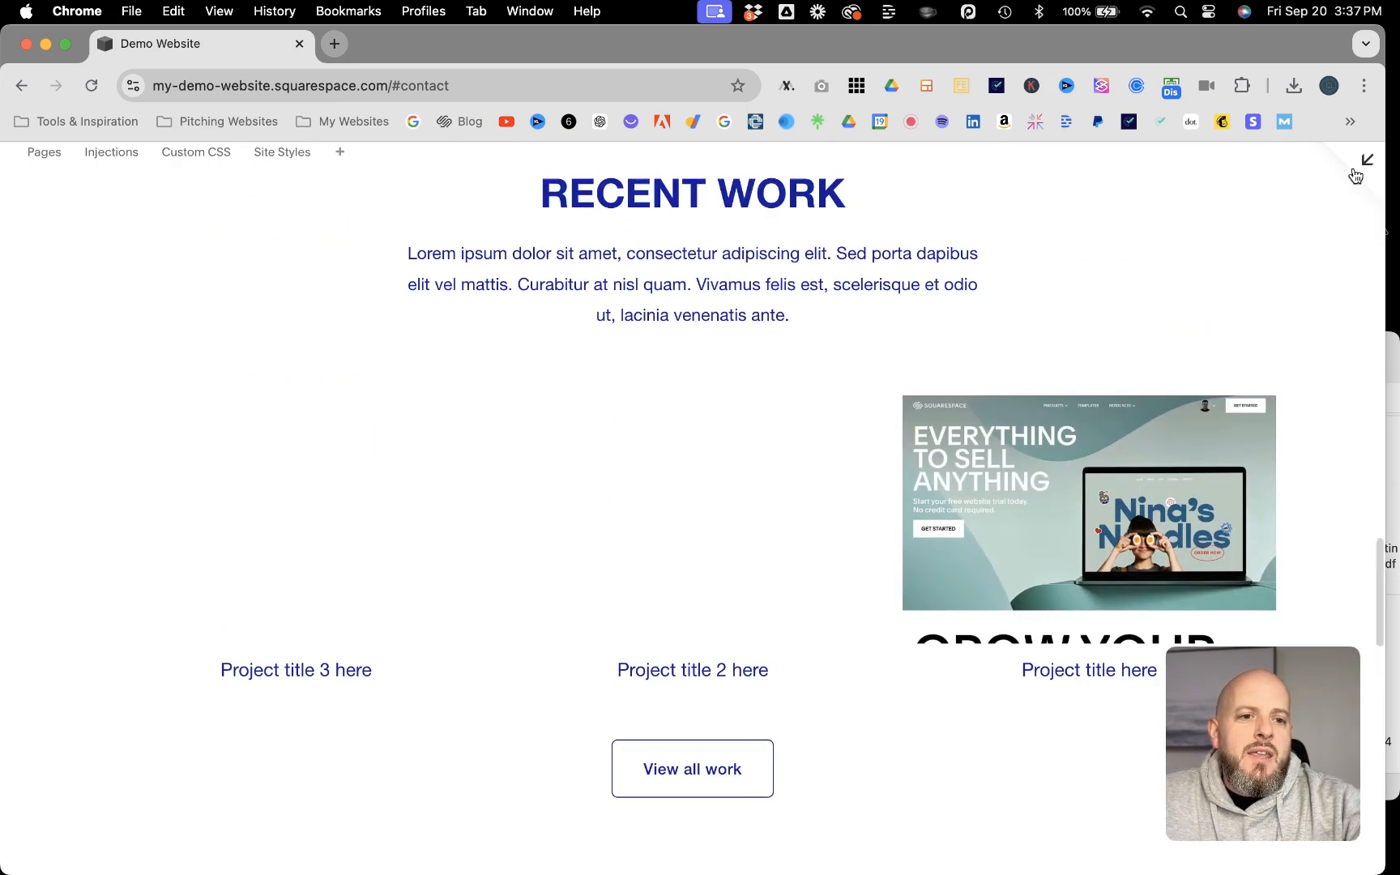
Step: Leave the preview and open the Home page for editing at its hero section
{"action": "left_click", "coordinate": [1365, 161]}
{"action": "scroll", "coordinate": [743, 360], "scroll_direction": "up", "scroll_amount": 7}
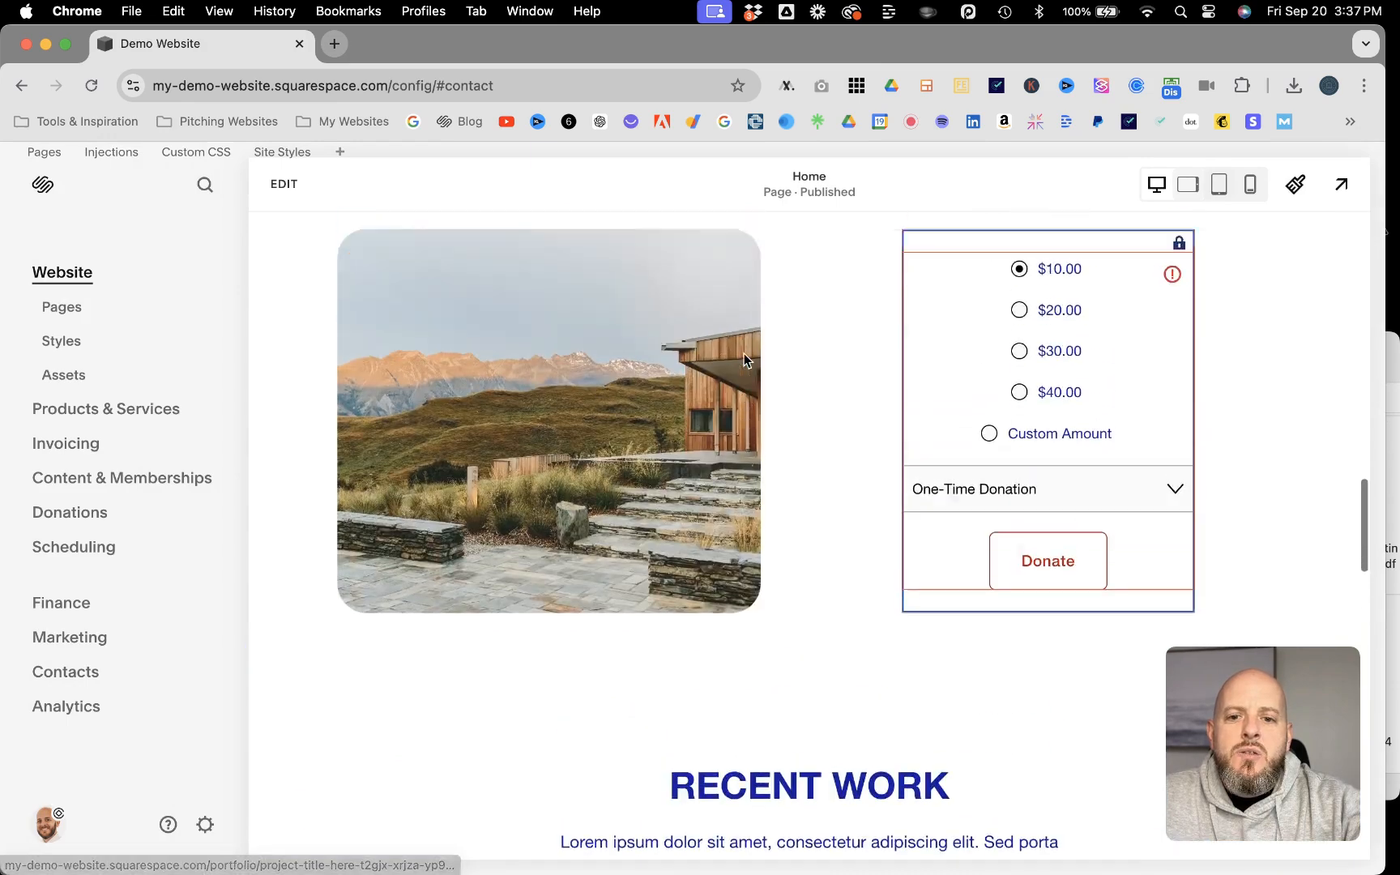
{"action": "scroll", "coordinate": [744, 356], "scroll_direction": "up", "scroll_amount": 10}
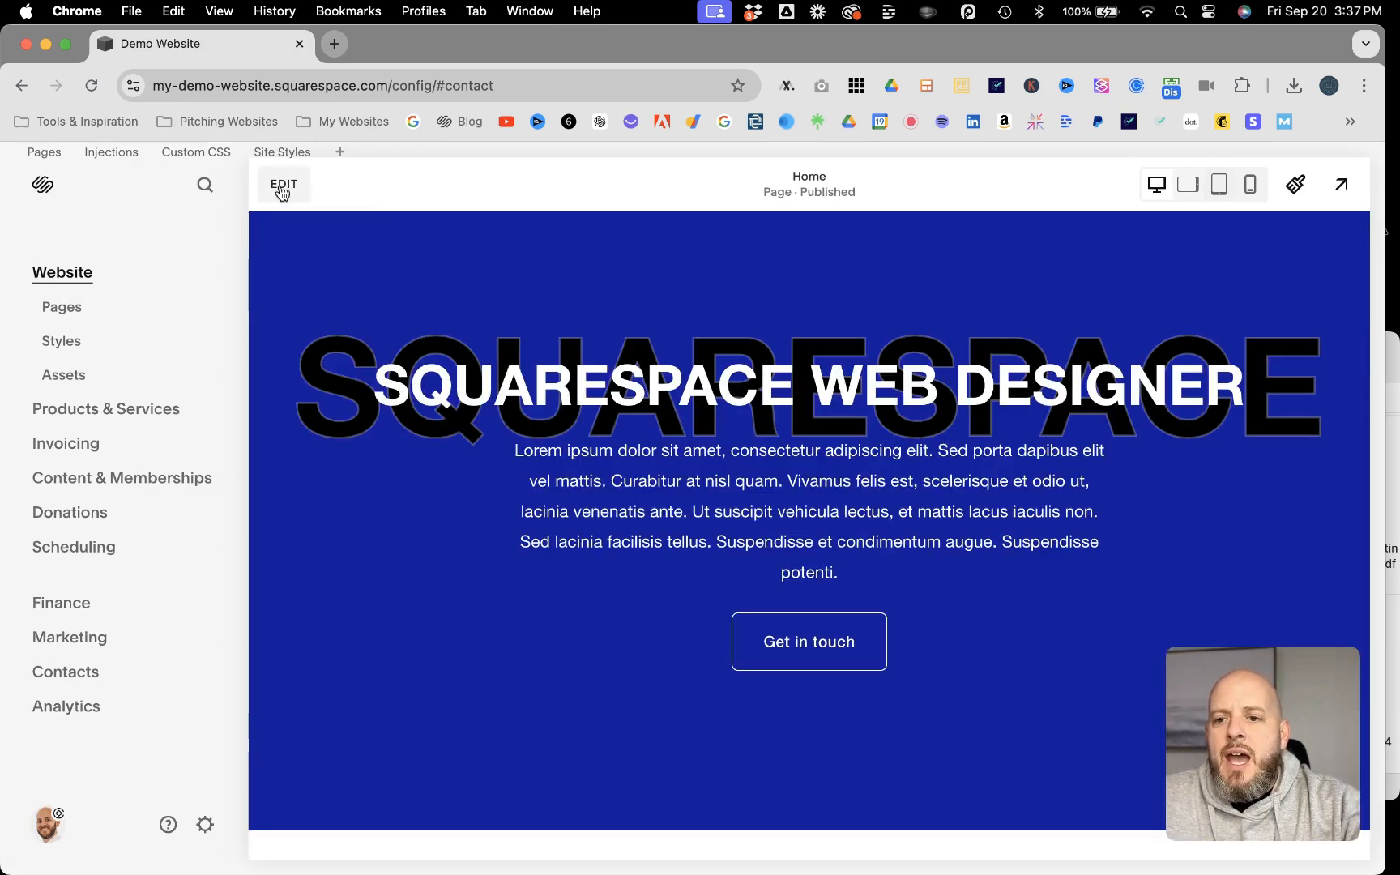
{"action": "left_click", "coordinate": [282, 190]}
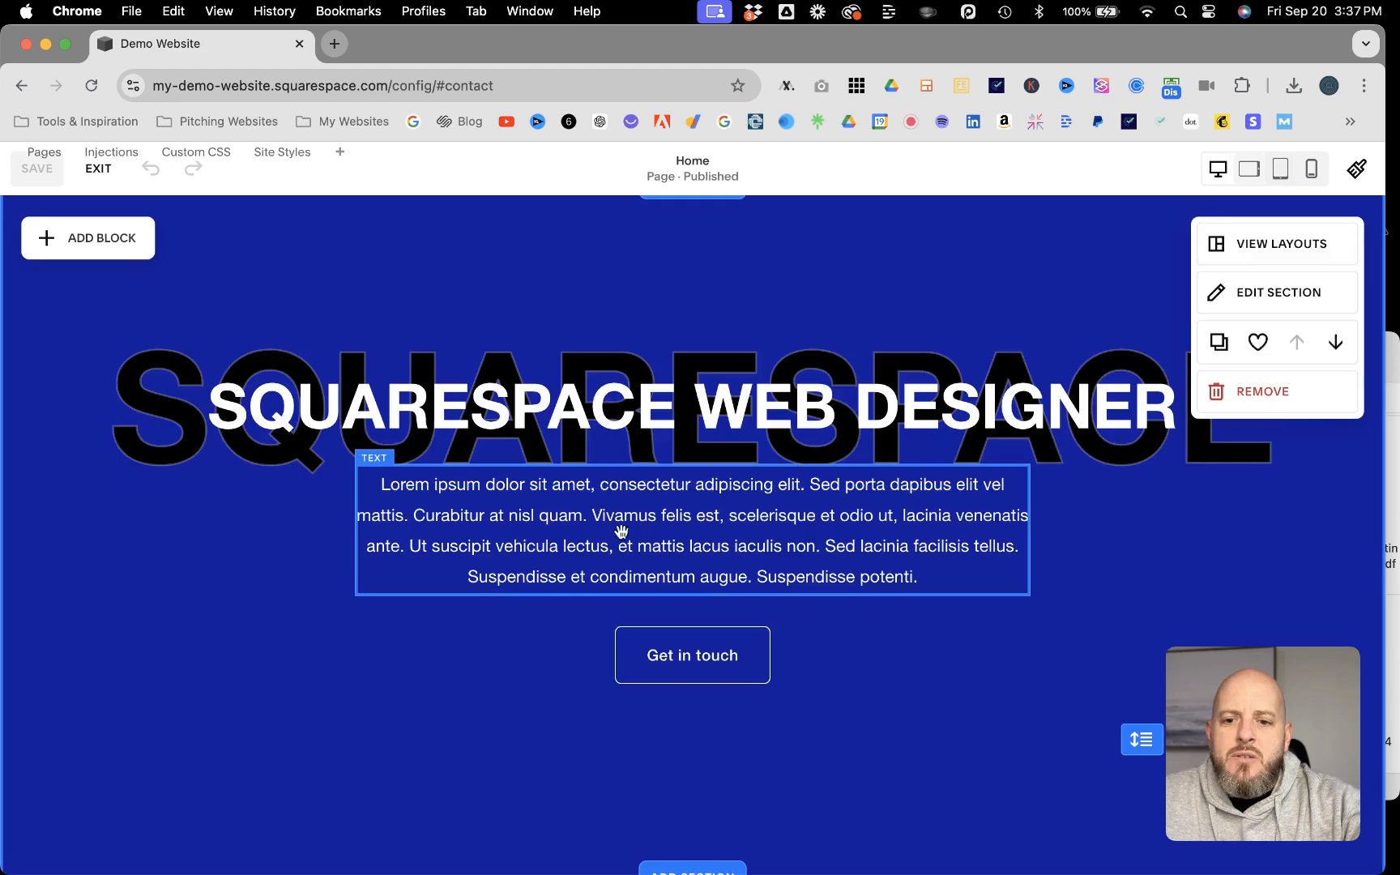
Step: Replace "Suspendisse potenti." at the end of the hero paragraph with "Contact us now!"
{"action": "double_click", "coordinate": [660, 545]}
{"action": "left_click", "coordinate": [889, 578]}
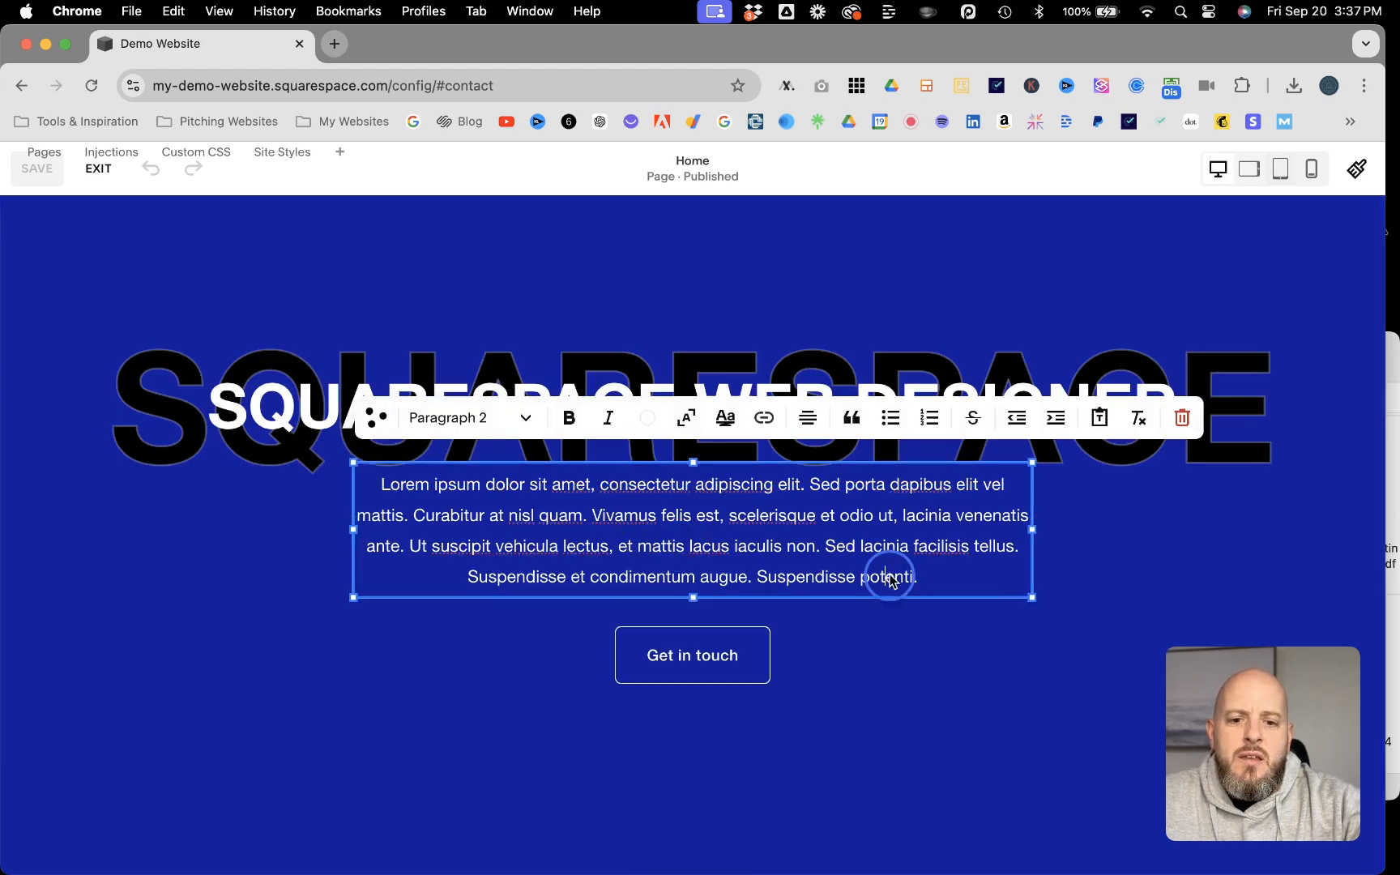
{"action": "left_click", "coordinate": [916, 576]}
{"action": "left_click", "coordinate": [919, 577]}
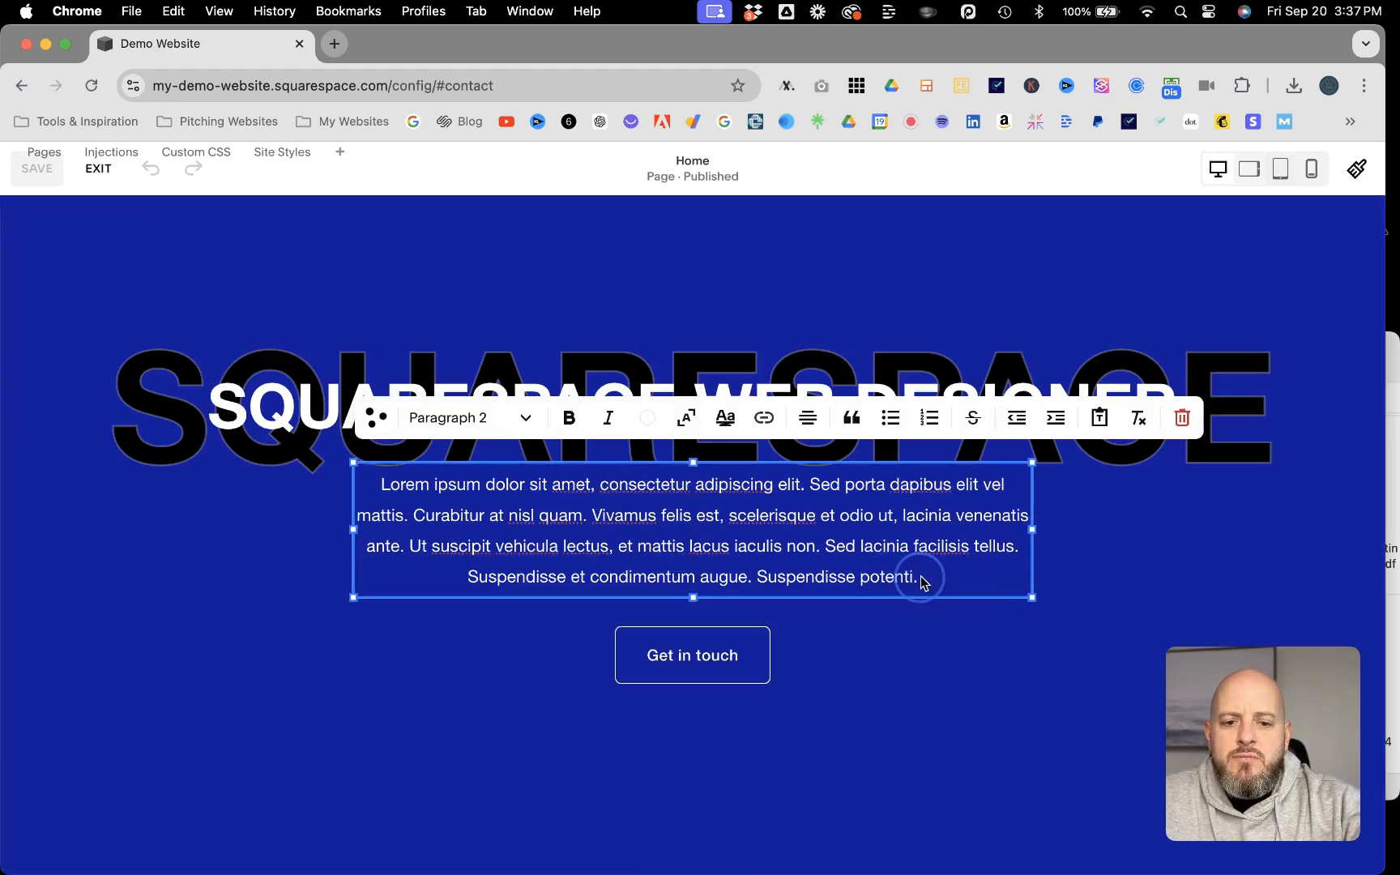
{"action": "left_click_drag", "start_coordinate": [920, 577], "coordinate": [756, 583]}
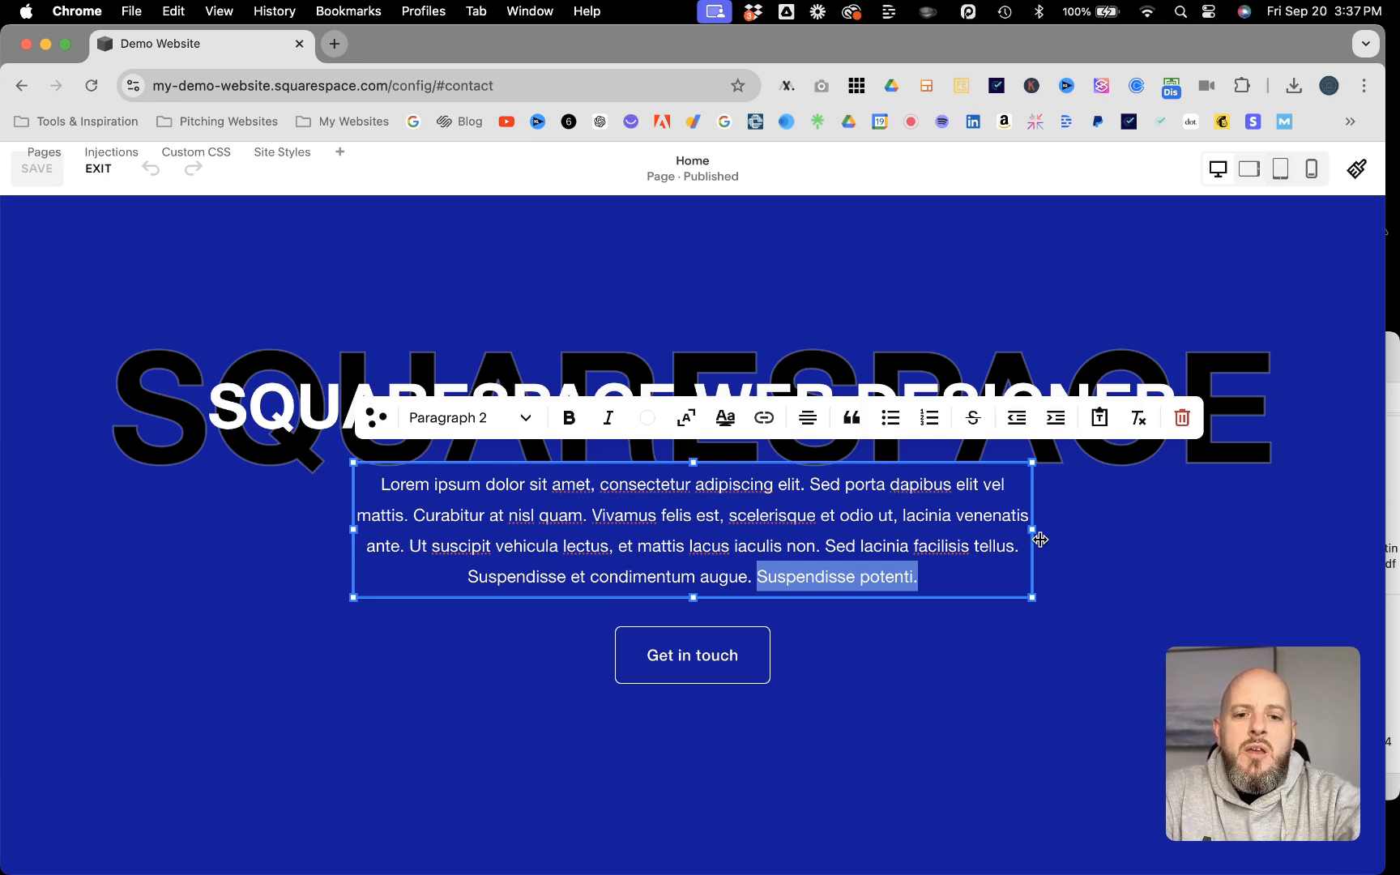
{"action": "type", "text": "Contact"}
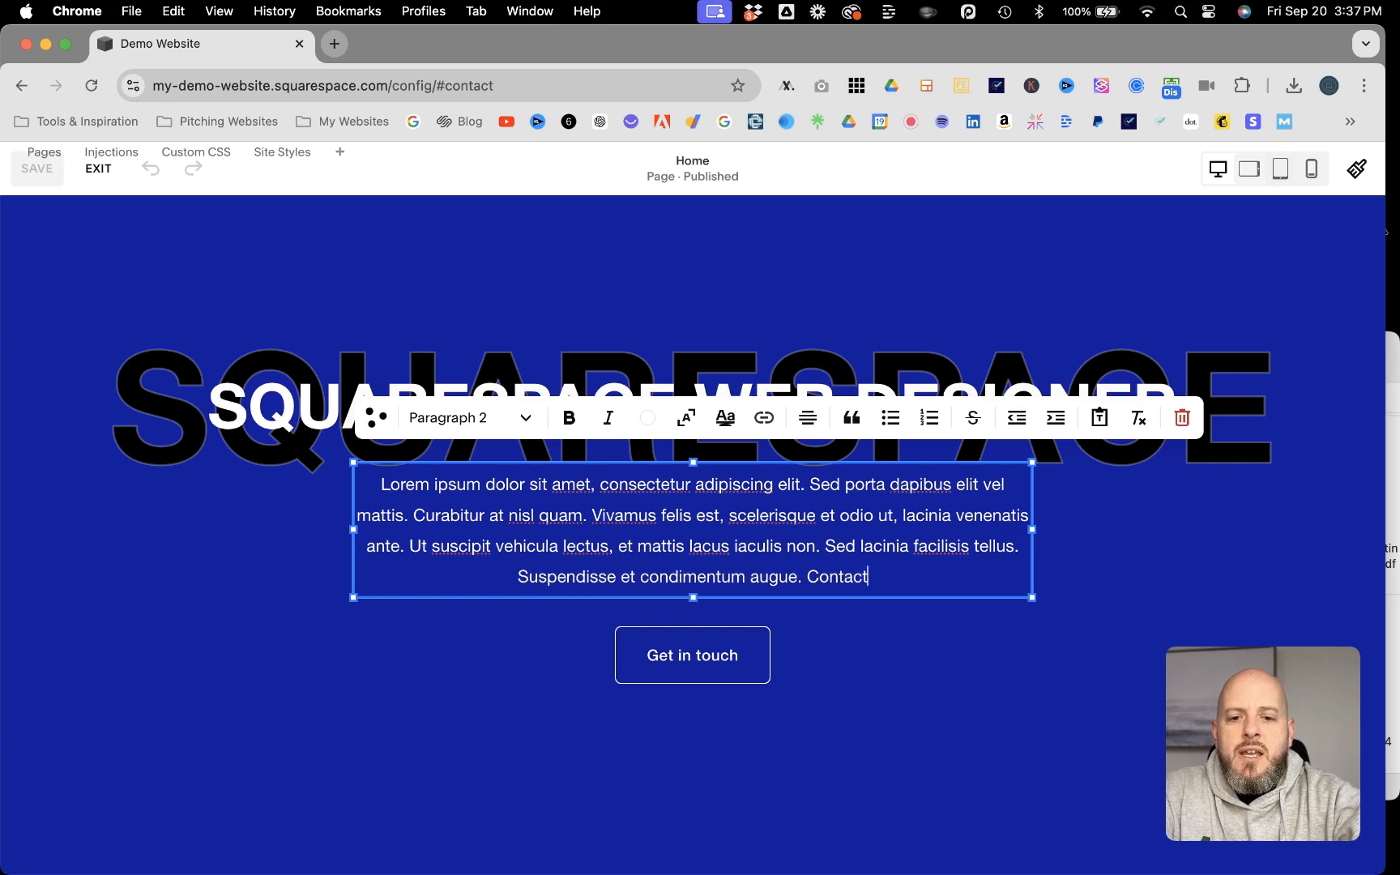
{"action": "type", "text": " Us"}
{"action": "key", "text": "BackSpace"}
{"action": "key", "text": "BackSpace"}
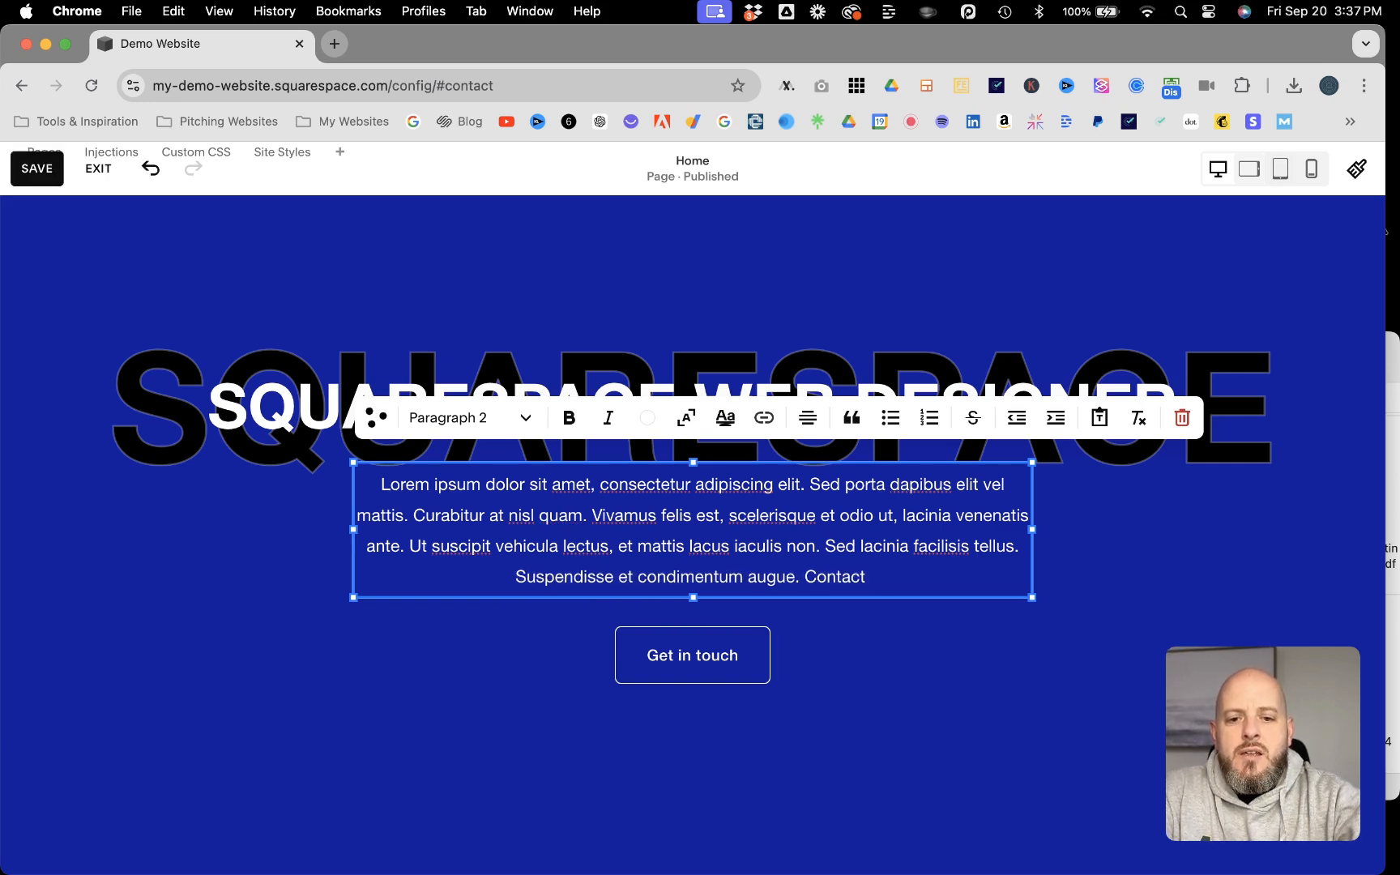
{"action": "type", "text": "us now!"}
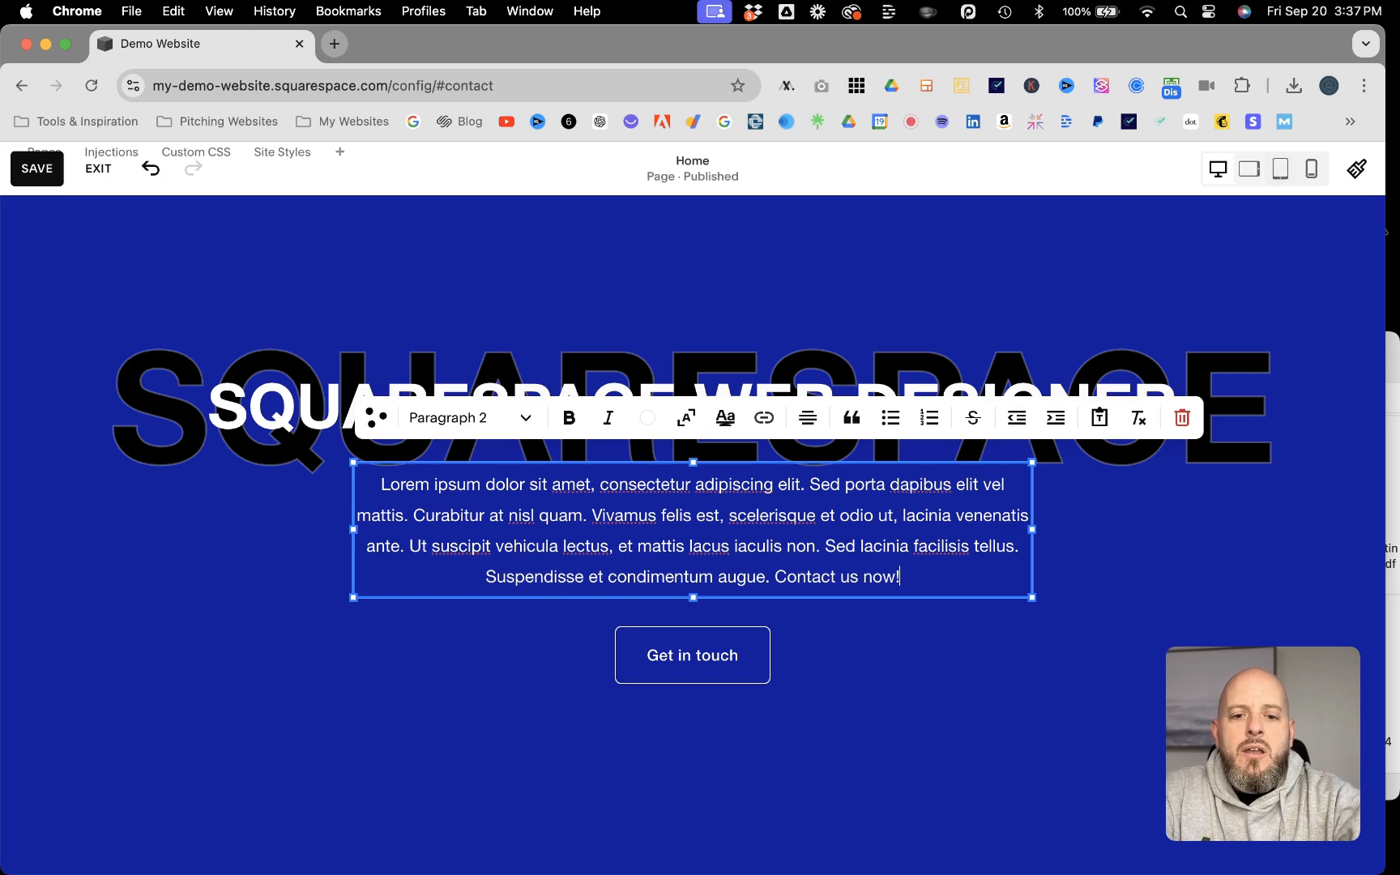
Step: Link "Contact us now!" in the hero paragraph to #contact with opening in a new tab turned off, then save and leave editing
{"action": "left_click", "coordinate": [905, 577]}
{"action": "left_click_drag", "start_coordinate": [905, 576], "coordinate": [773, 580]}
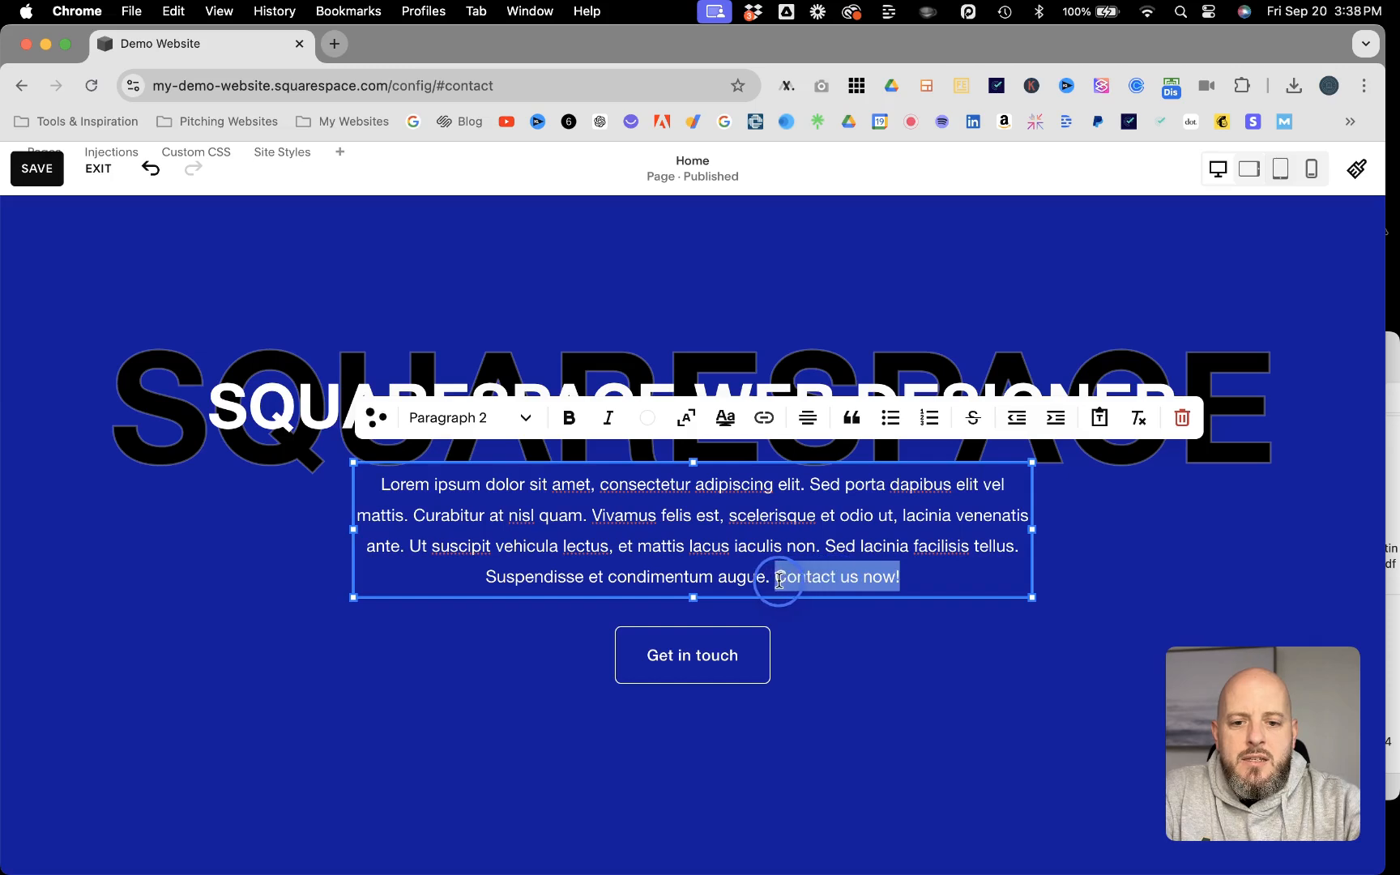
{"action": "left_click", "coordinate": [764, 418]}
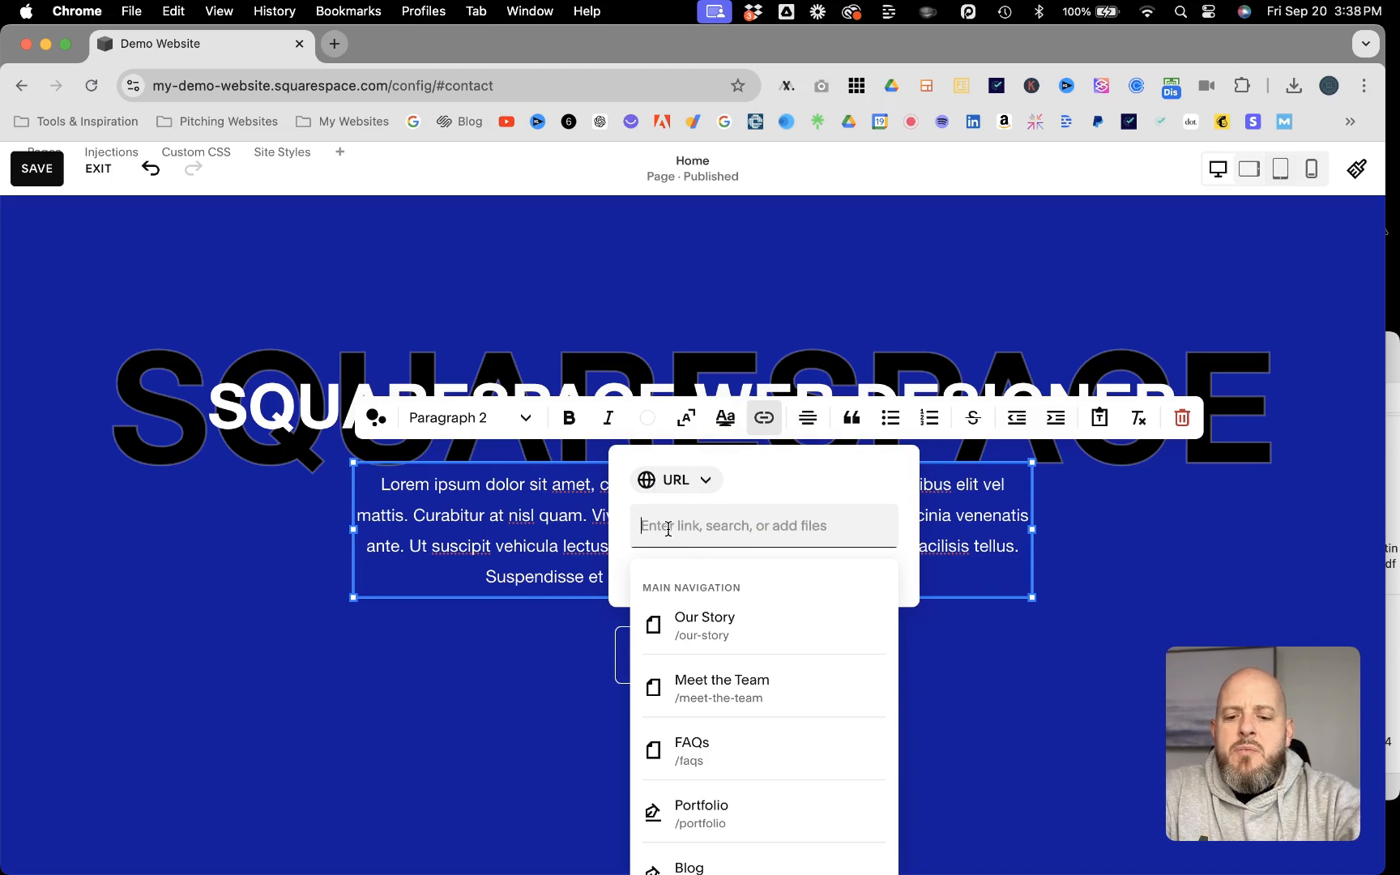
{"action": "type", "text": "#"}
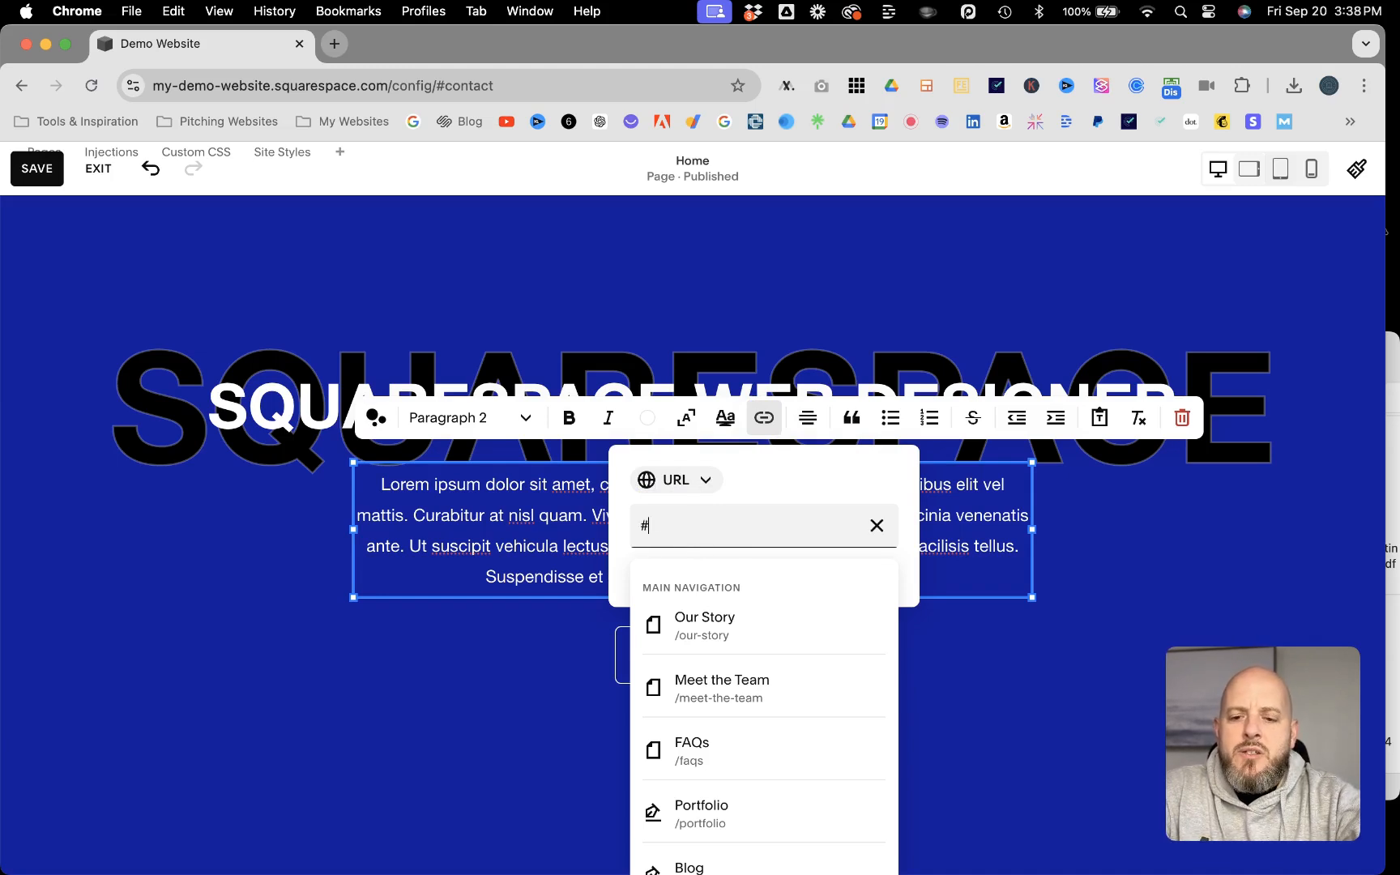
{"action": "type", "text": "contact"}
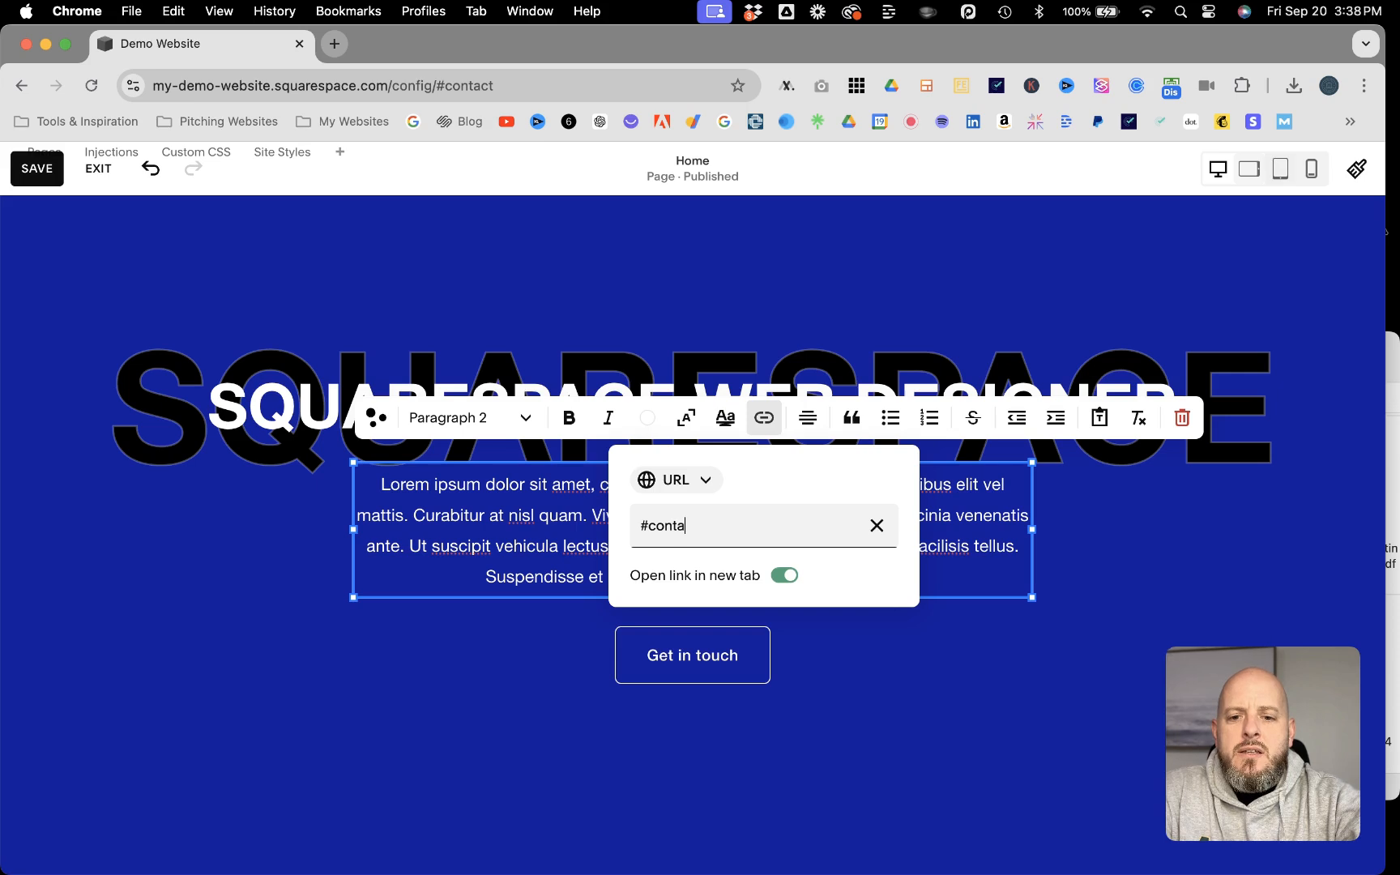
{"action": "left_click", "coordinate": [785, 576]}
{"action": "left_click", "coordinate": [444, 692]}
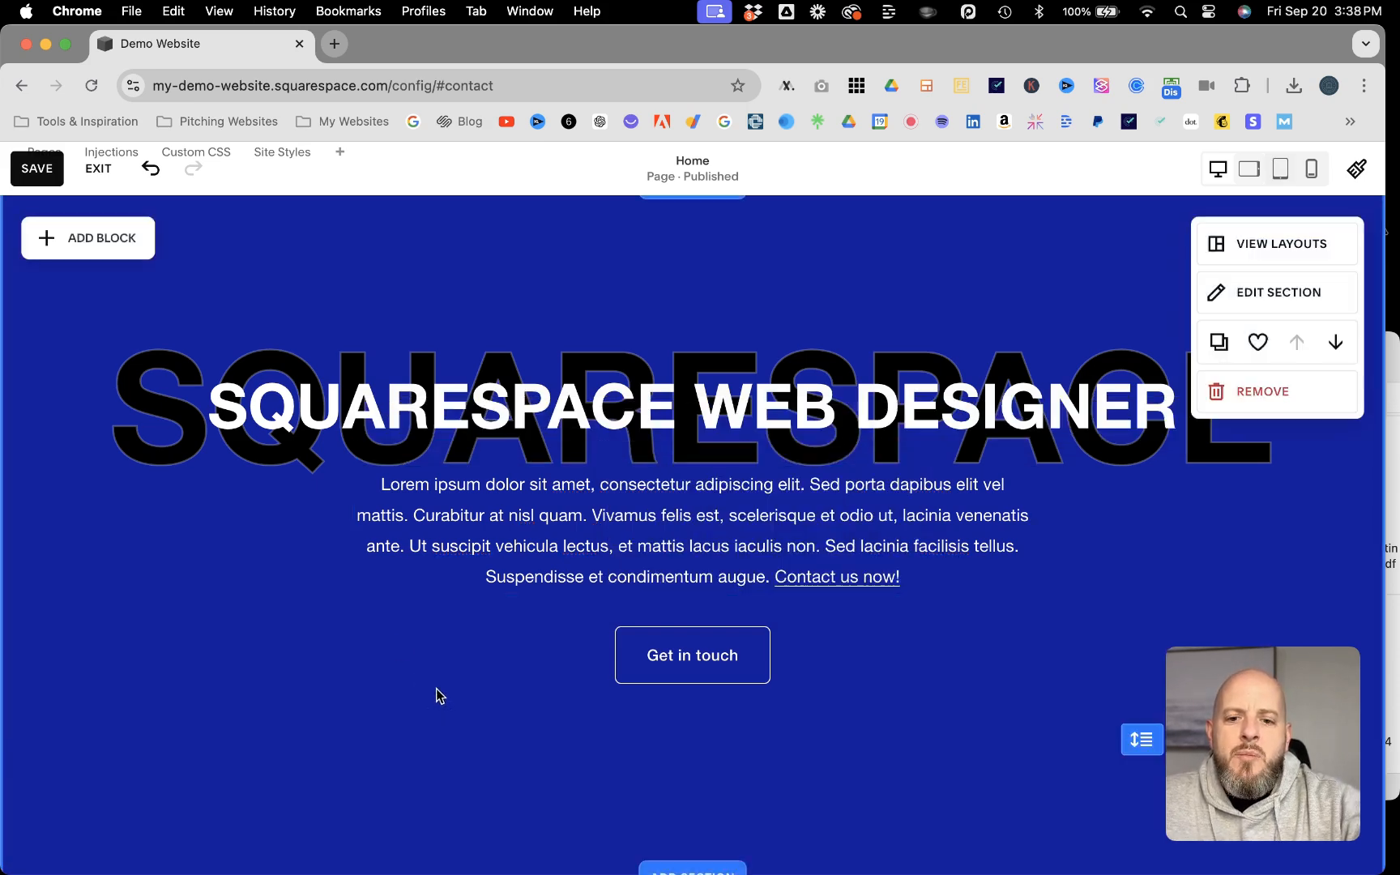
{"action": "left_click", "coordinate": [28, 172]}
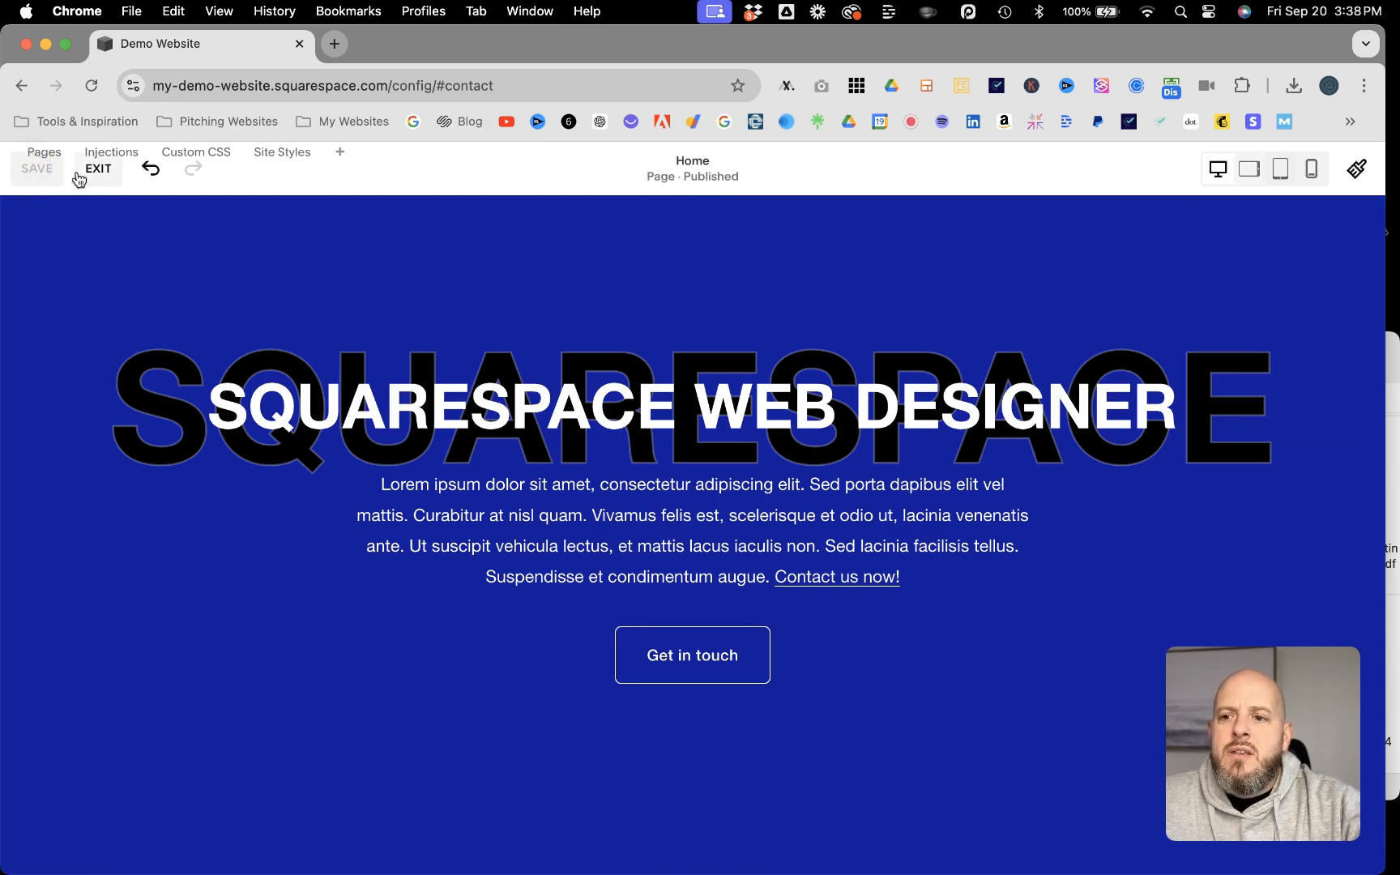
{"action": "left_click", "coordinate": [98, 169]}
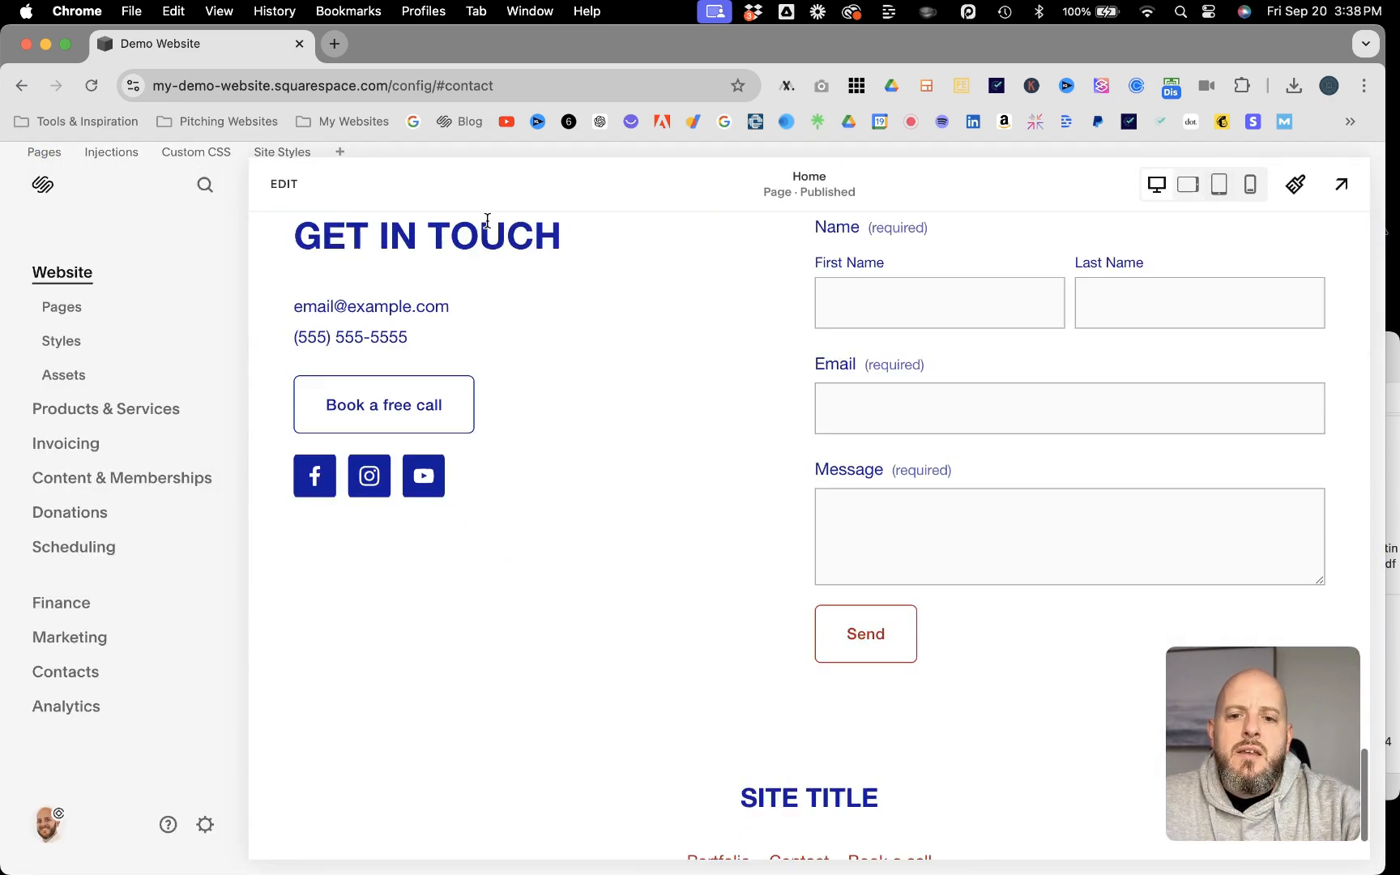
Step: Preview the Home page and reload the site with both #contact anchors removed from its address
{"action": "scroll", "coordinate": [486, 220], "scroll_direction": "up", "scroll_amount": 20}
{"action": "scroll", "coordinate": [487, 220], "scroll_direction": "up", "scroll_amount": 15}
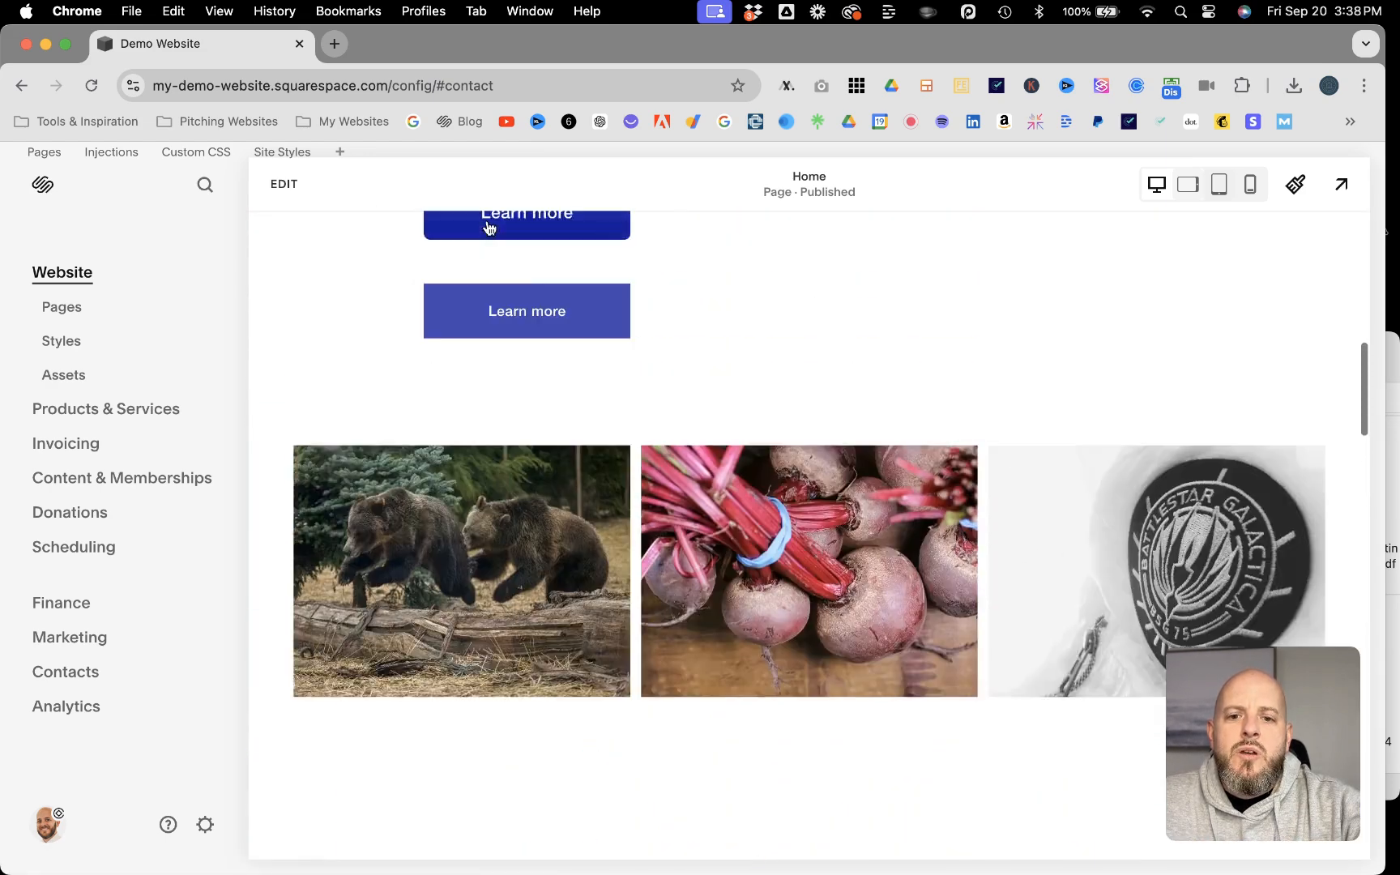
{"action": "left_click", "coordinate": [1354, 186]}
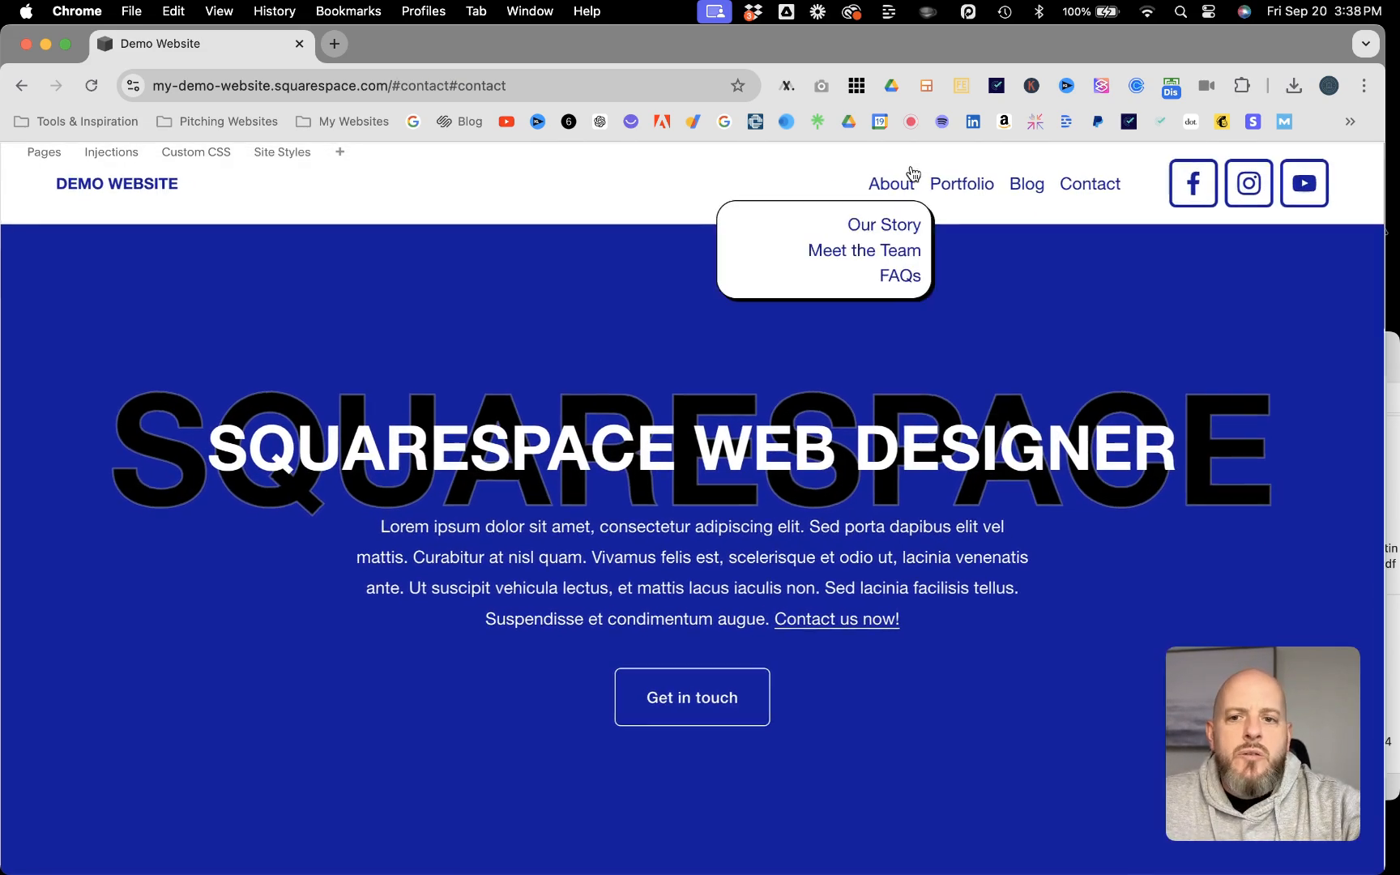
{"action": "left_click", "coordinate": [511, 82]}
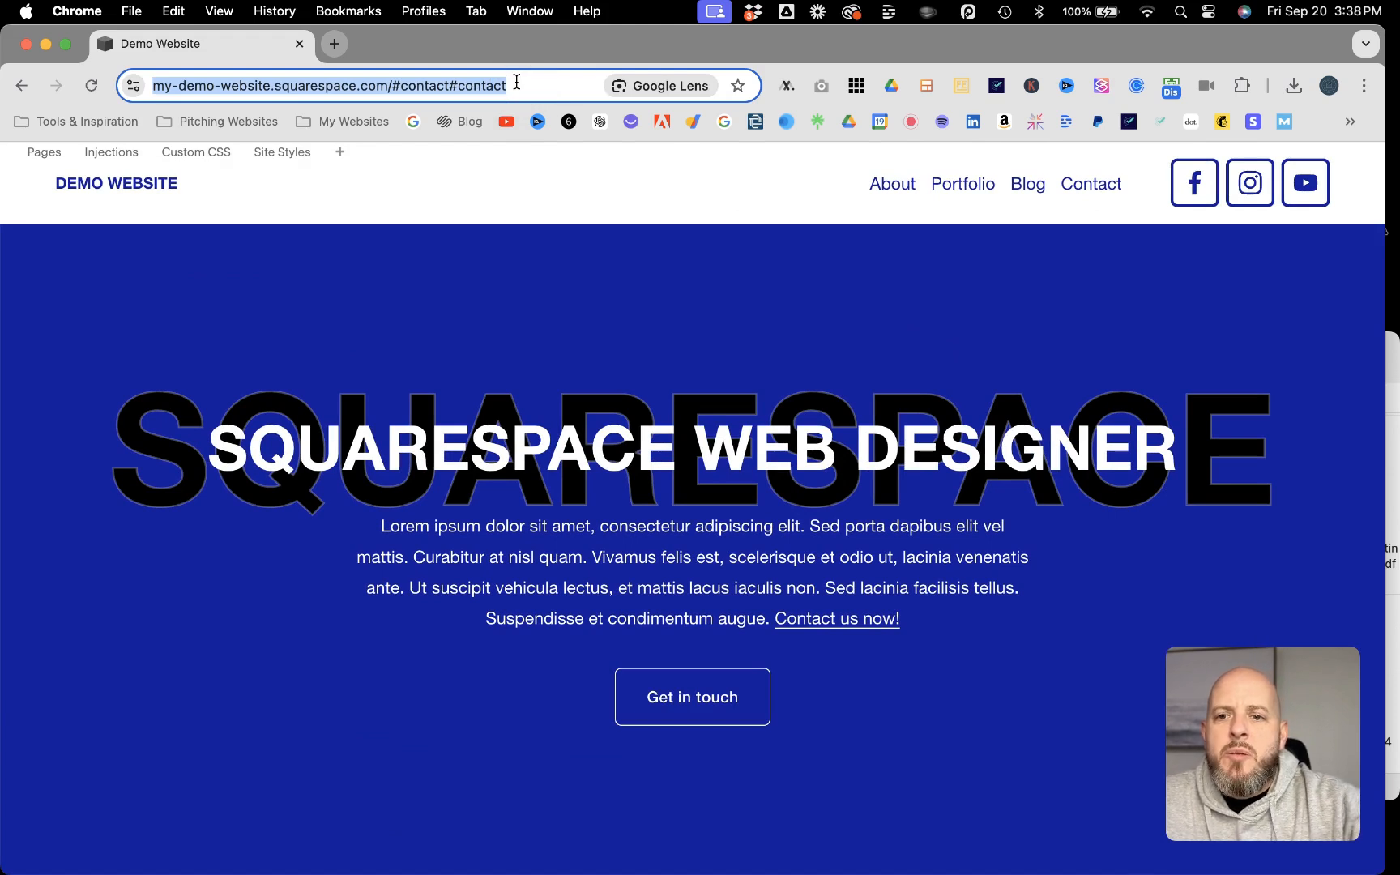
{"action": "left_click", "coordinate": [517, 82]}
{"action": "key", "text": "BackSpace"}
{"action": "key", "text": "BackSpace"}
{"action": "key", "text": "BackSpace"}
{"action": "key", "text": "BackSpace"}
{"action": "key", "text": "BackSpace"}
{"action": "key", "text": "BackSpace"}
{"action": "key", "text": "BackSpace"}
{"action": "key", "text": "BackSpace"}
{"action": "key", "text": "BackSpace"}
{"action": "key", "text": "BackSpace"}
{"action": "key", "text": "BackSpace"}
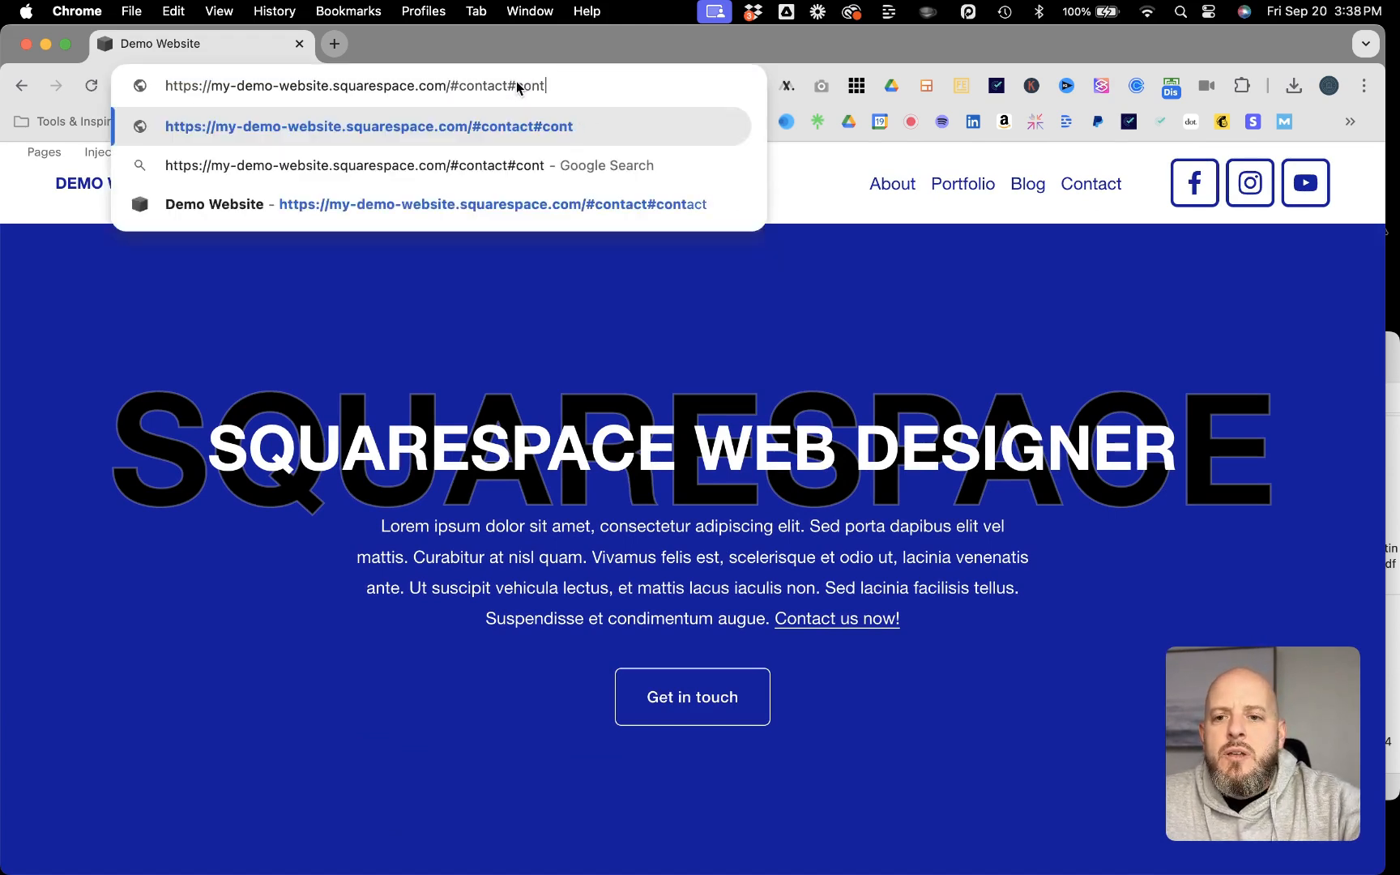
{"action": "key", "text": "BackSpace"}
{"action": "key", "text": "BackSpace"}
{"action": "key", "text": "BackSpace"}
{"action": "key", "text": "BackSpace"}
{"action": "key", "text": "BackSpace"}
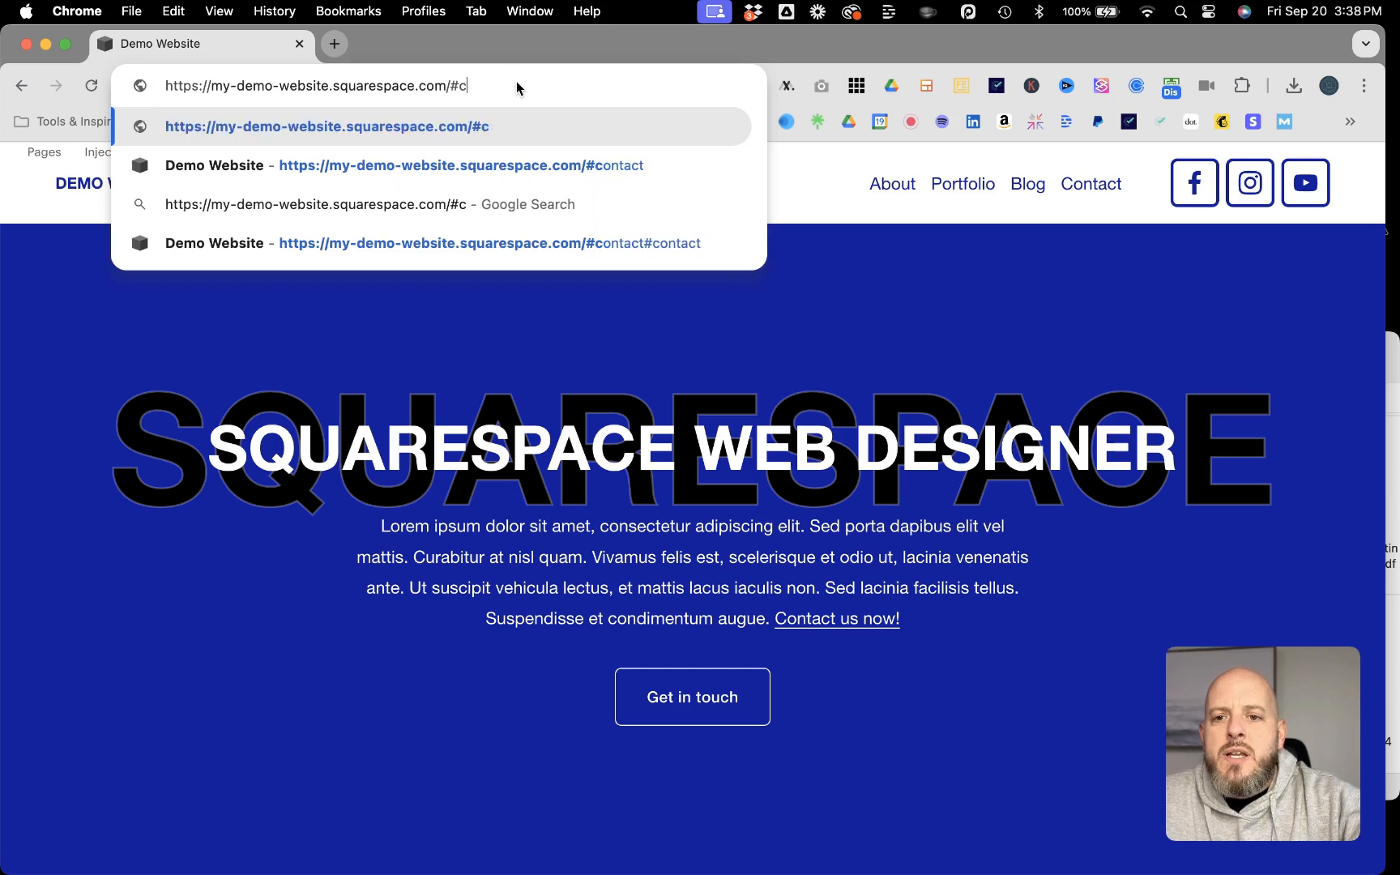
{"action": "key", "text": "Return"}
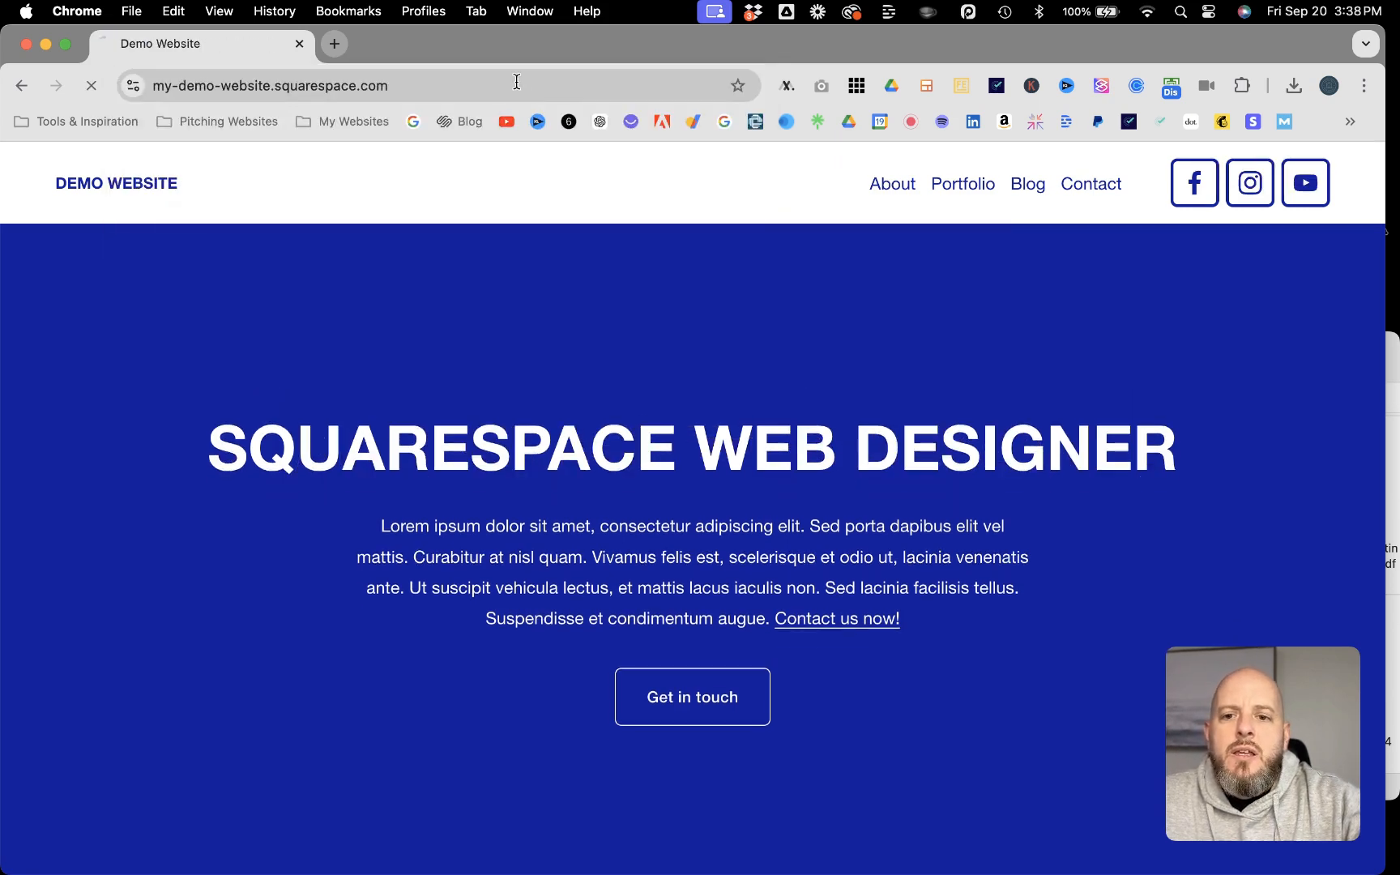
{"action": "key", "text": "Escape"}
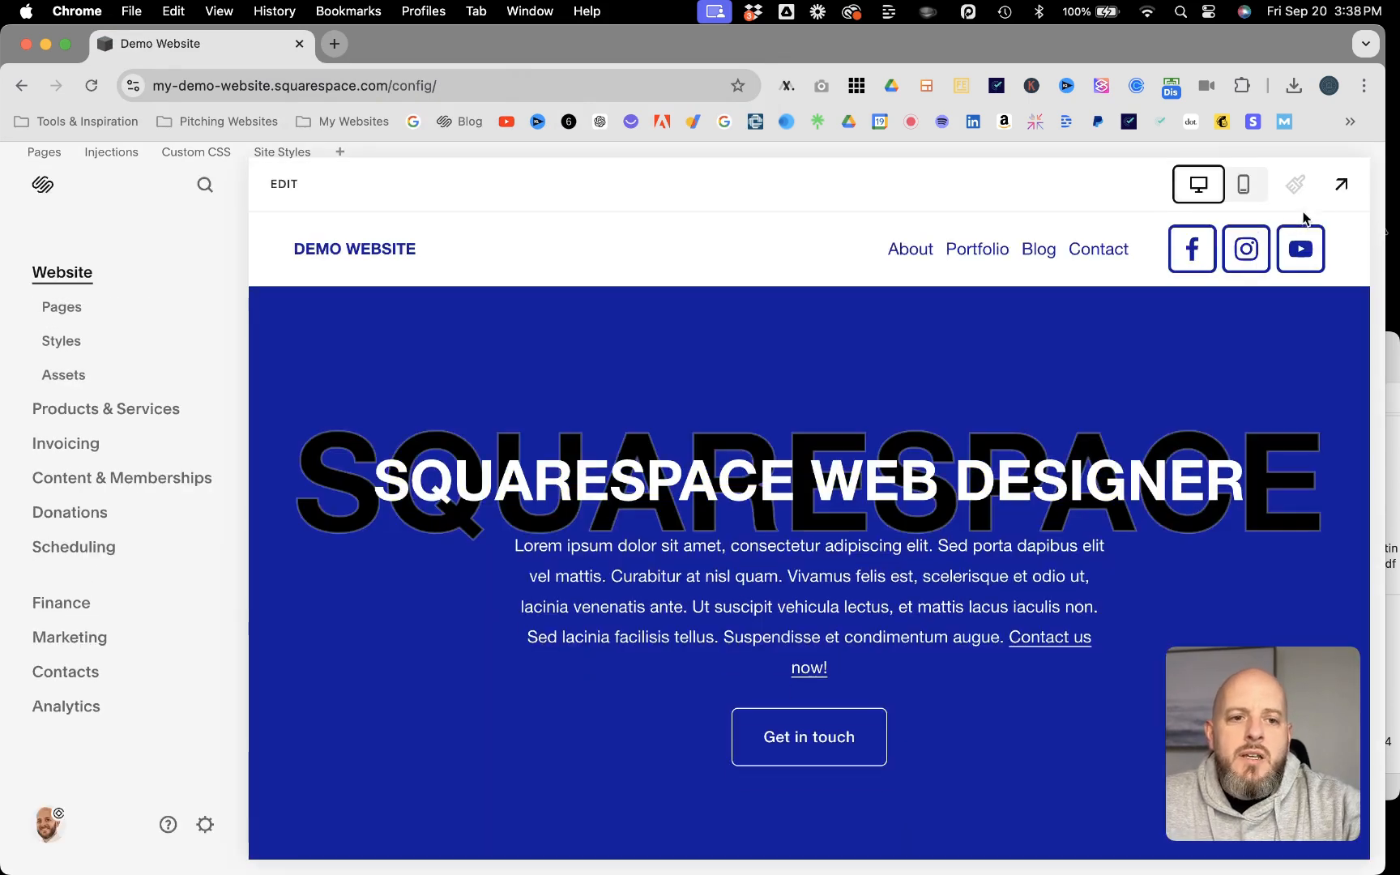
Step: Preview the homepage and test the "Contact us now!" text link's scroll to the contact section
{"action": "left_click", "coordinate": [1342, 183]}
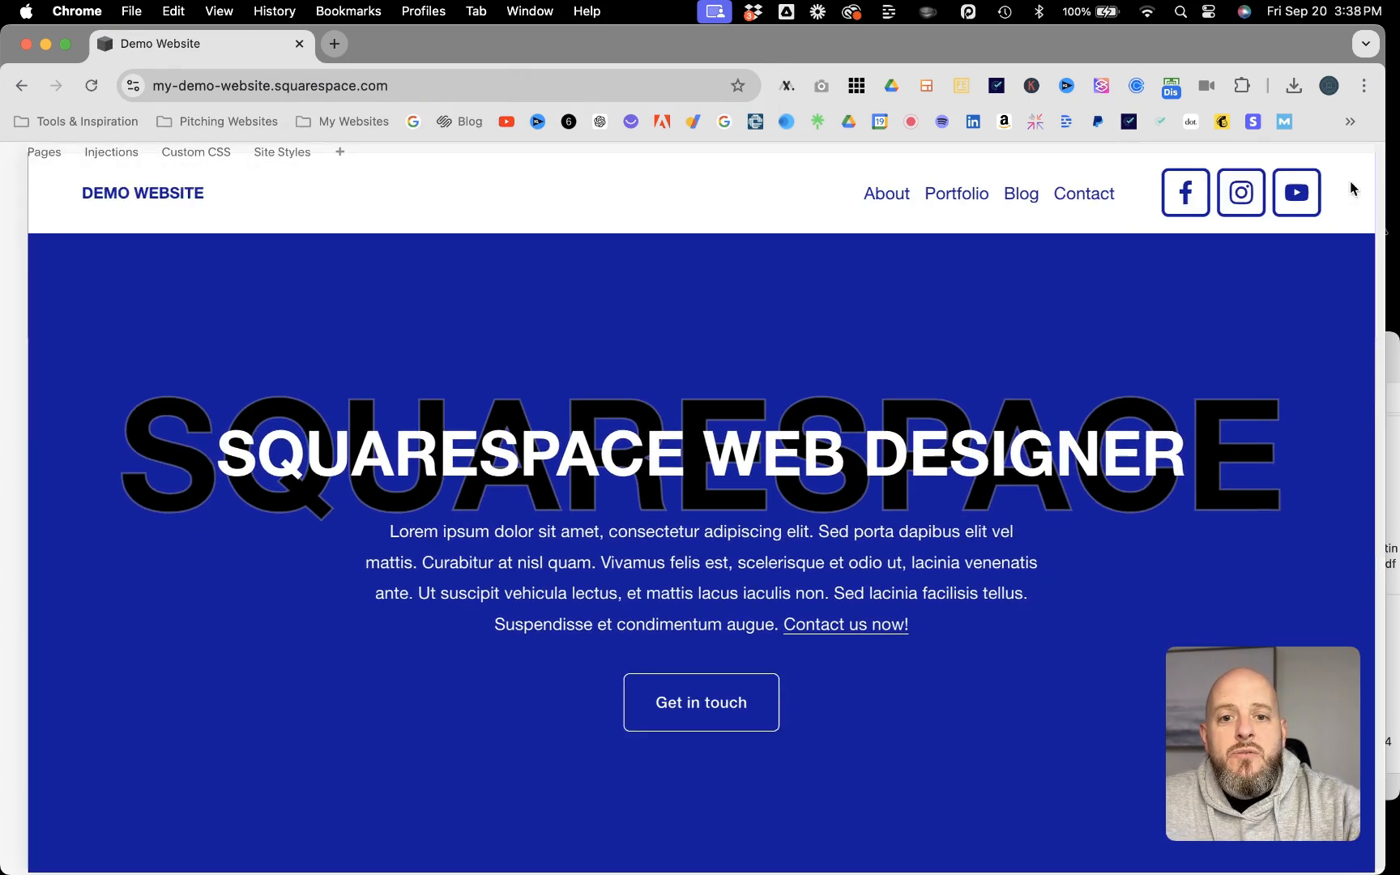
{"action": "left_click", "coordinate": [848, 621]}
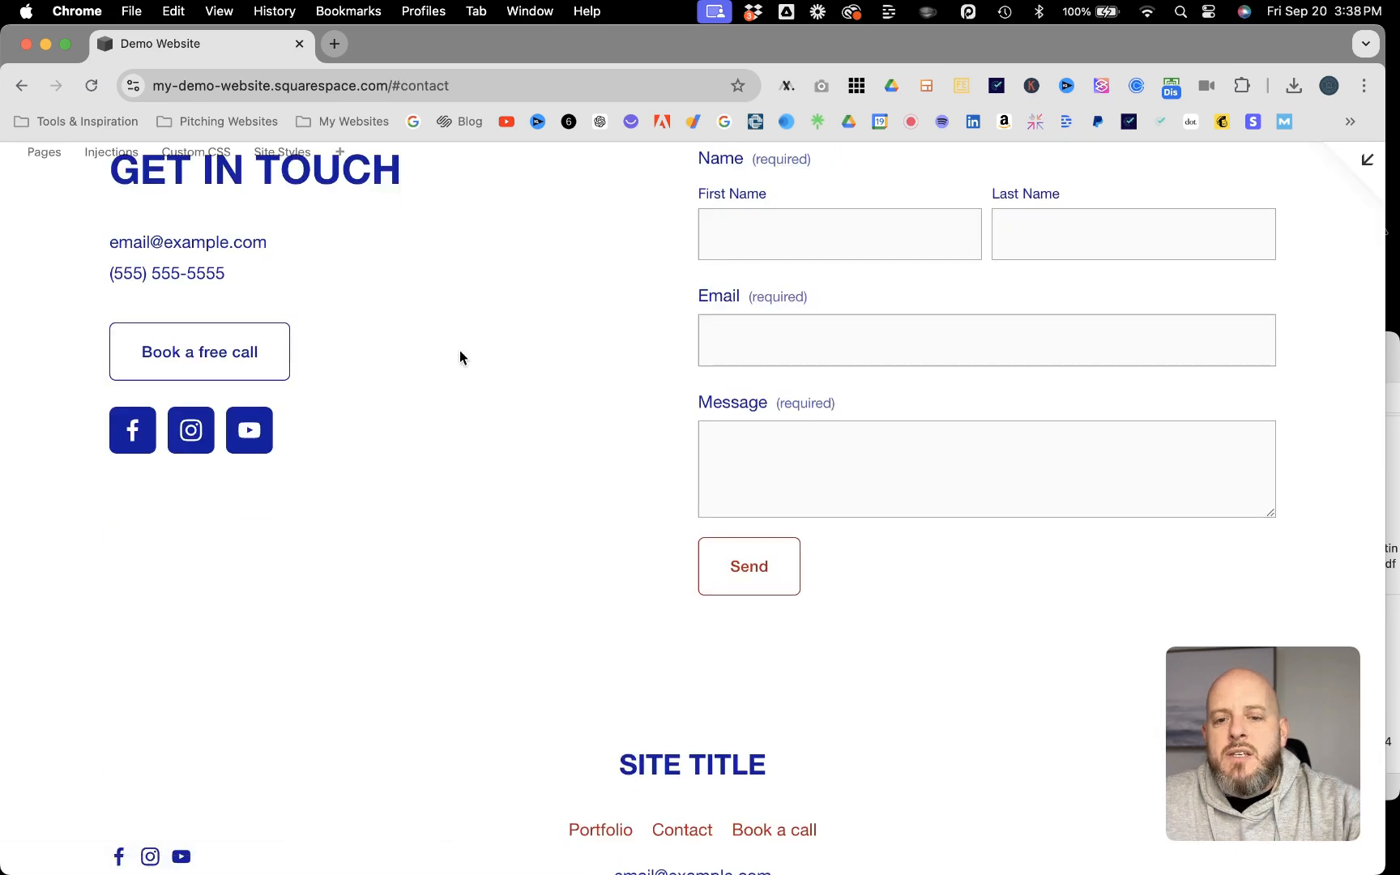
{"action": "scroll", "coordinate": [460, 350], "scroll_direction": "up", "scroll_amount": 2}
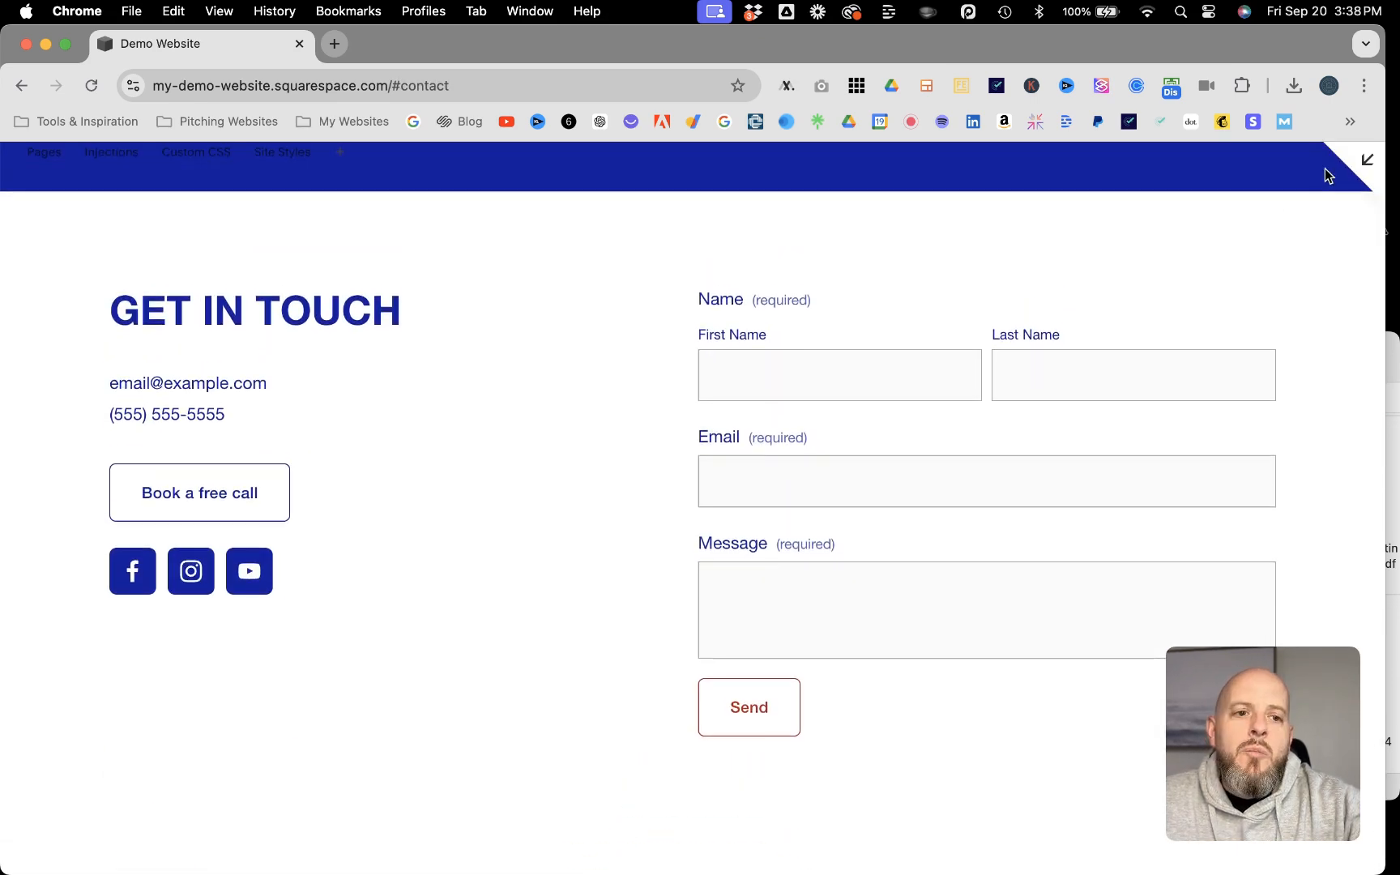
Step: Leave the full-page preview and open the site's list of pages
{"action": "left_click", "coordinate": [1367, 160]}
{"action": "scroll", "coordinate": [605, 332], "scroll_direction": "up", "scroll_amount": 20}
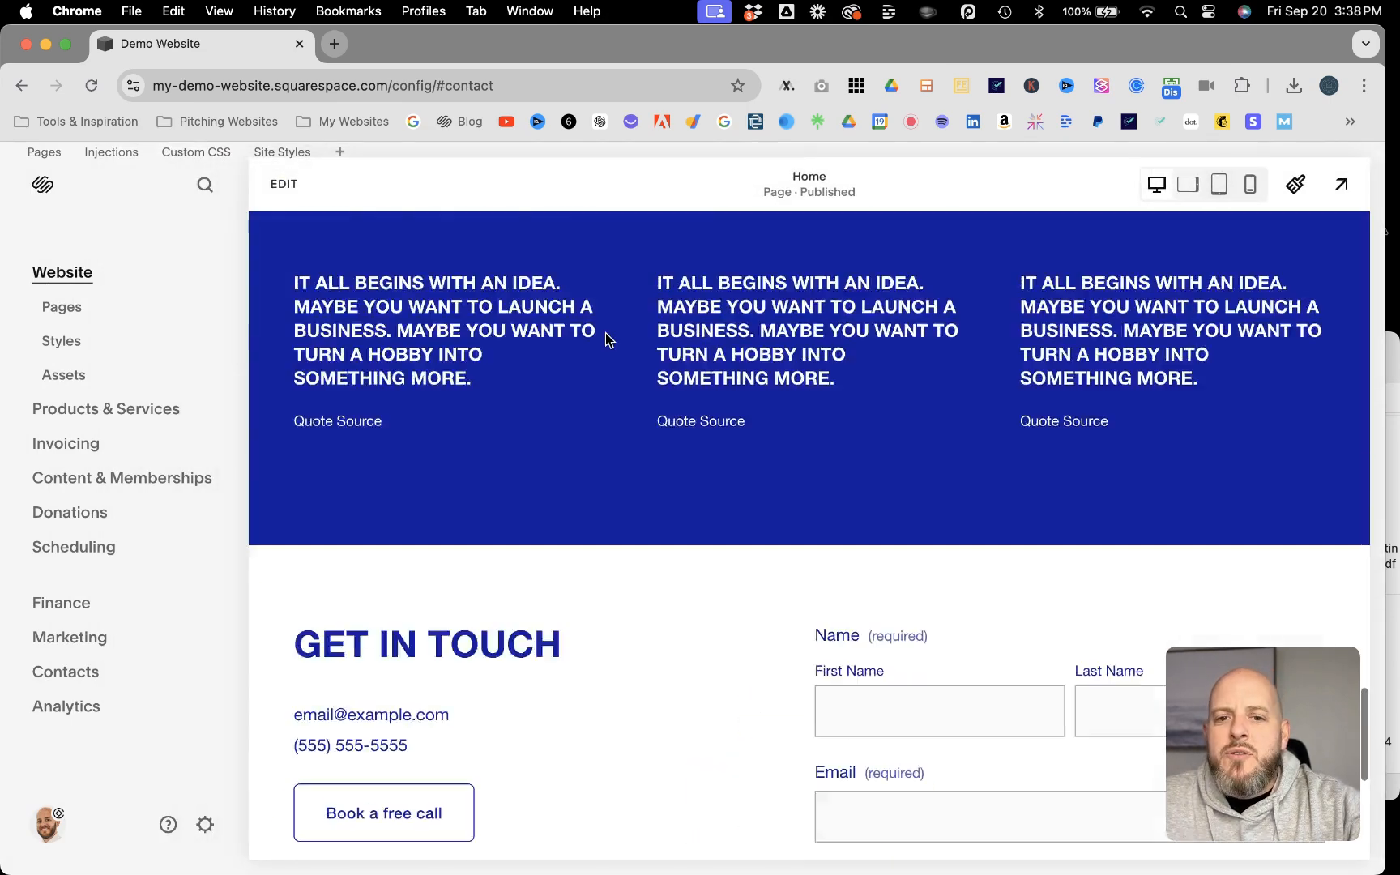
{"action": "scroll", "coordinate": [605, 332], "scroll_direction": "up", "scroll_amount": 2}
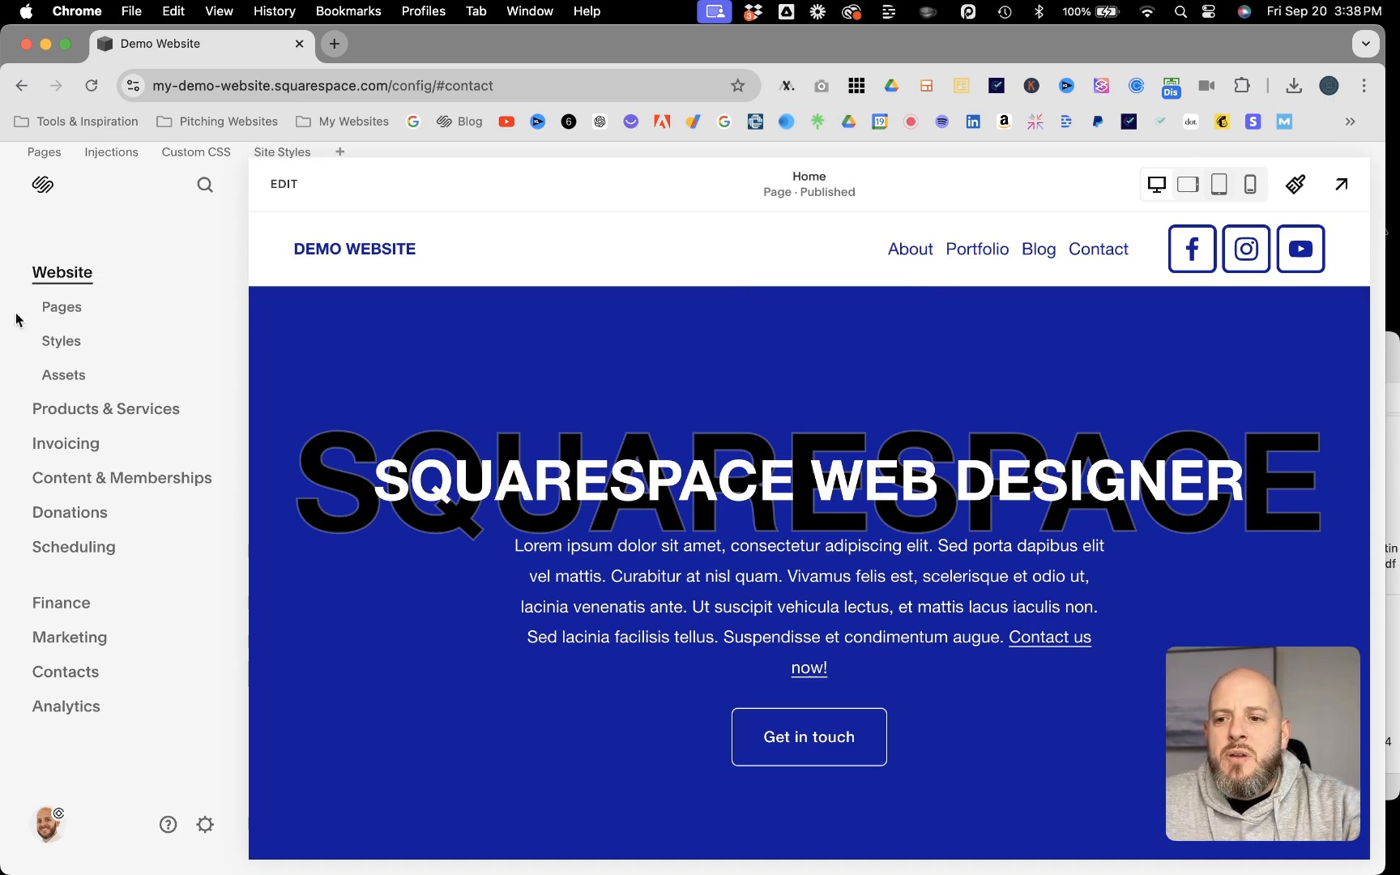
{"action": "left_click", "coordinate": [55, 311]}
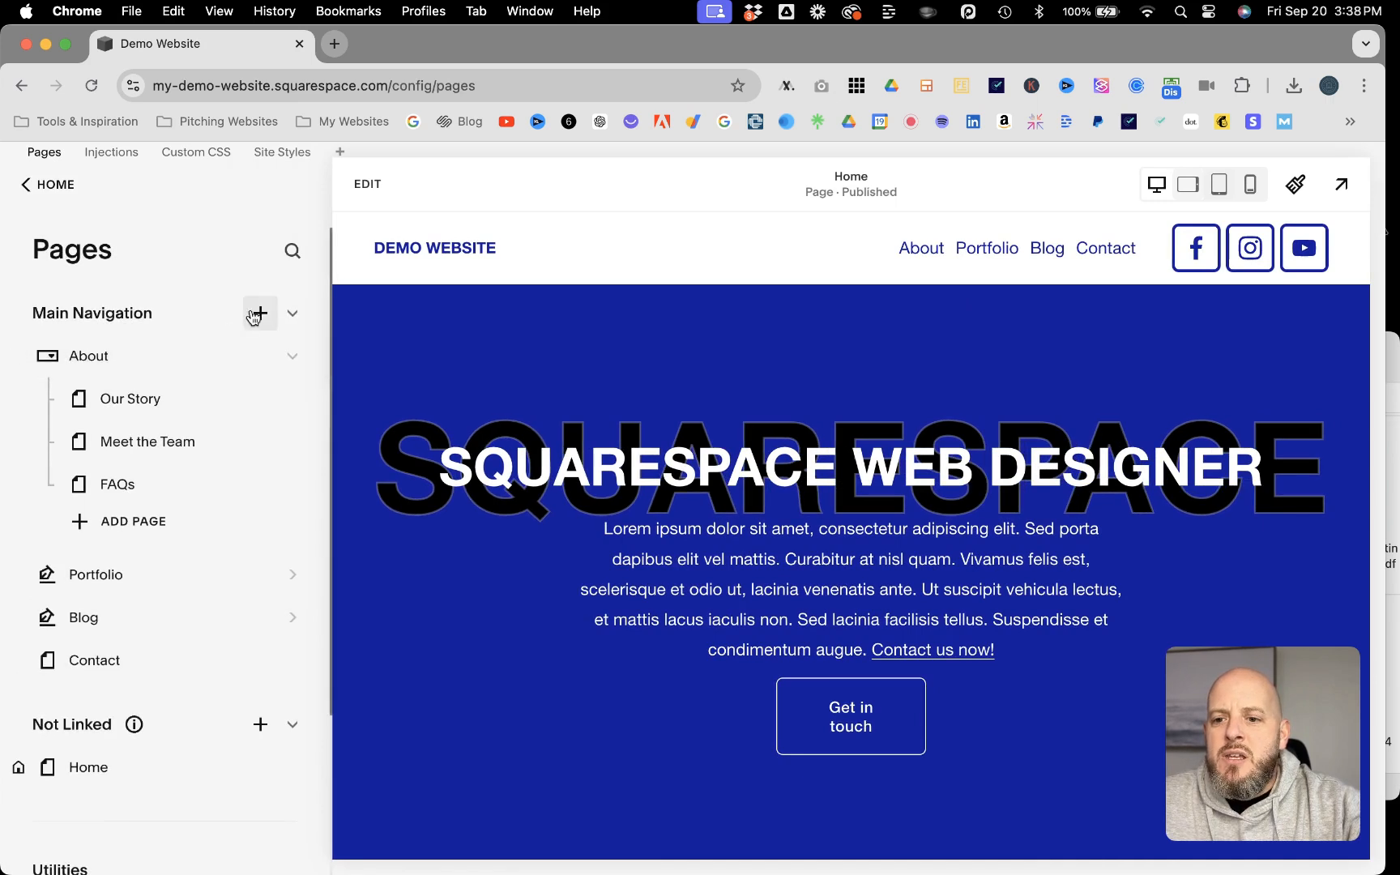
Step: Add a link titled "Contact 2" to the Main Navigation, pointing to #contact with opening in a new tab turned off, and save it
{"action": "left_click", "coordinate": [261, 314]}
{"action": "scroll", "coordinate": [435, 496], "scroll_direction": "down", "scroll_amount": 3}
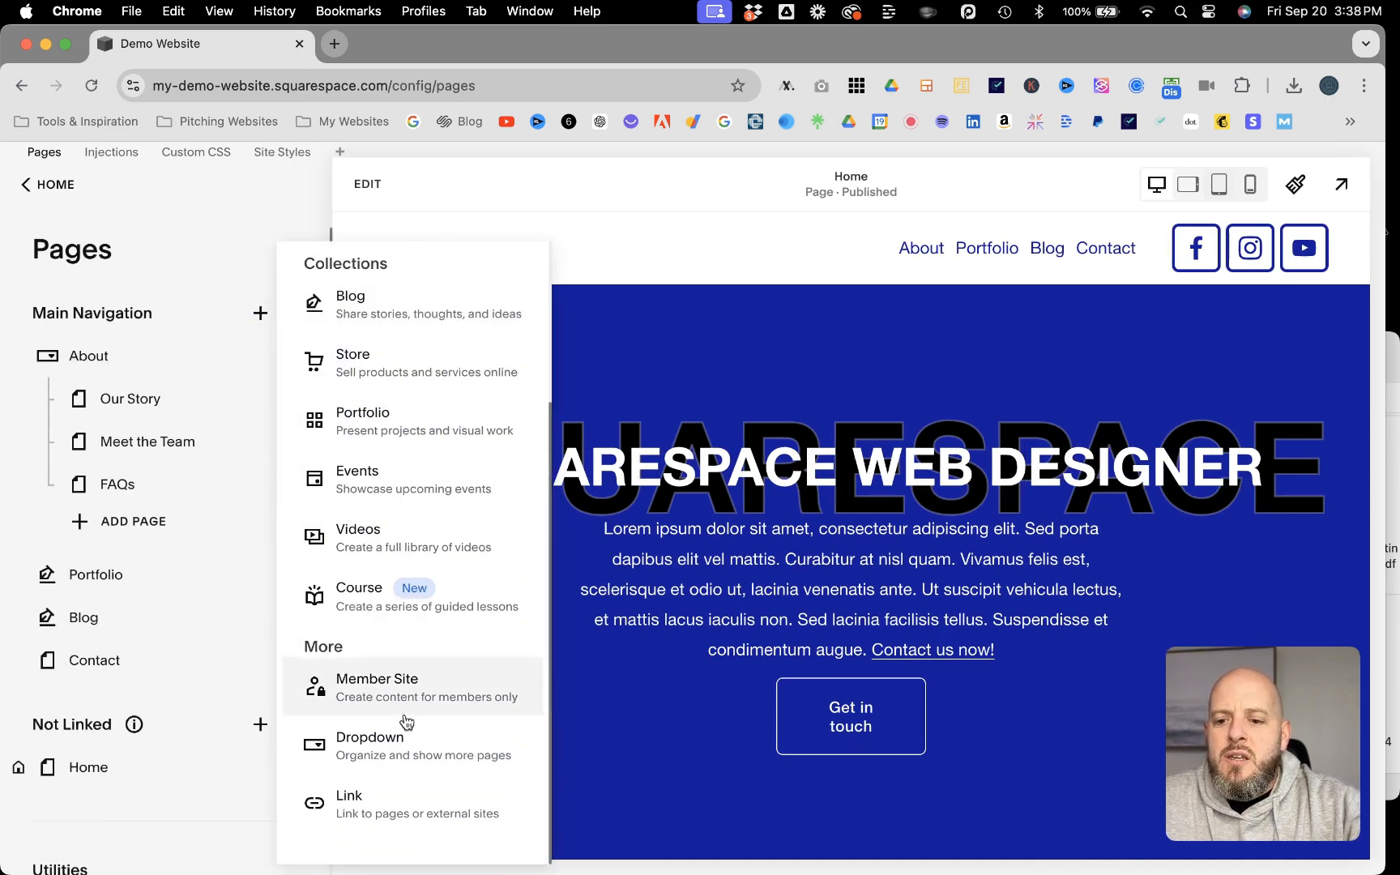
{"action": "left_click", "coordinate": [364, 821]}
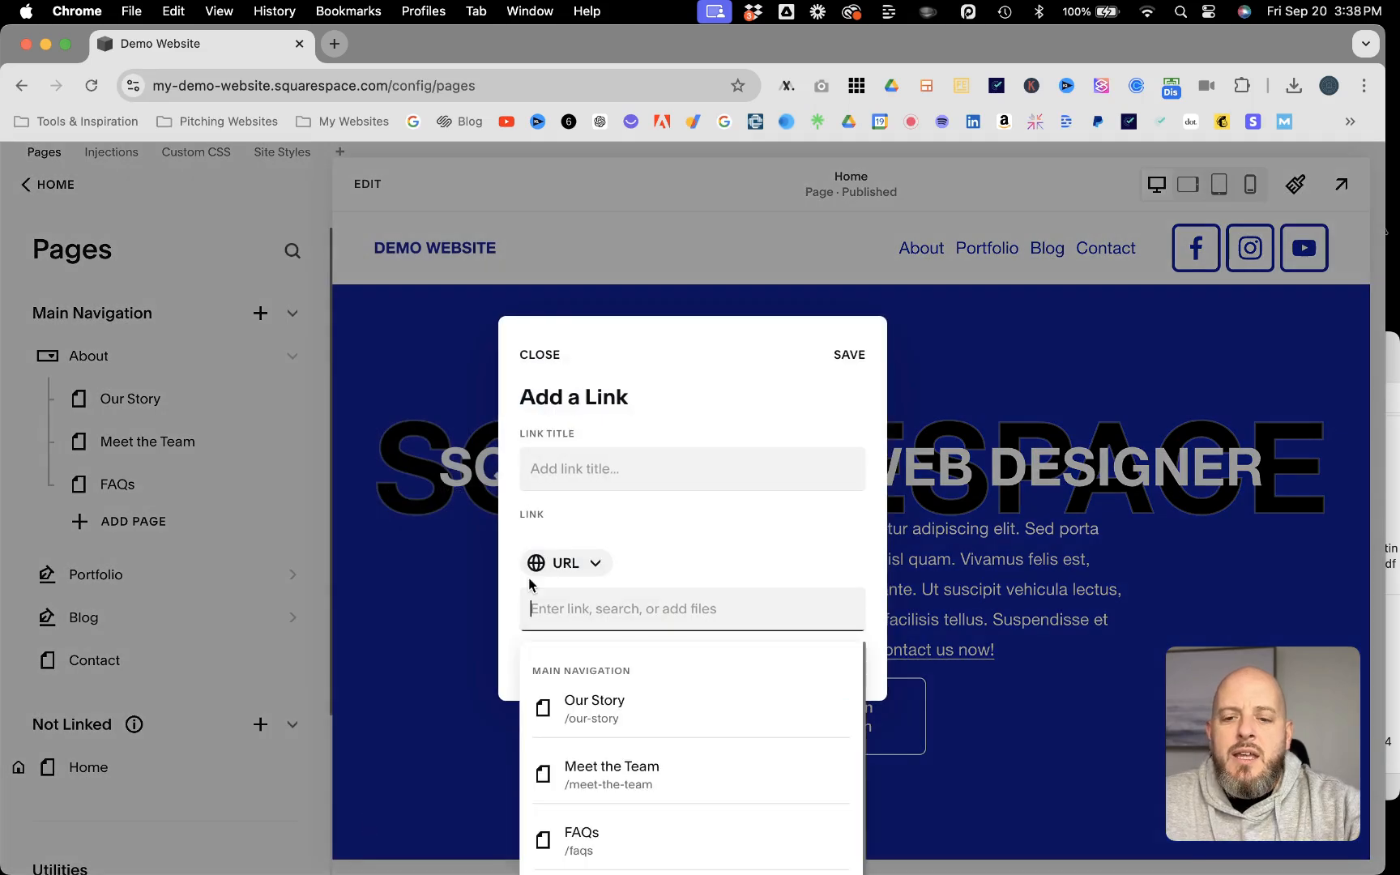
{"action": "left_click", "coordinate": [572, 474]}
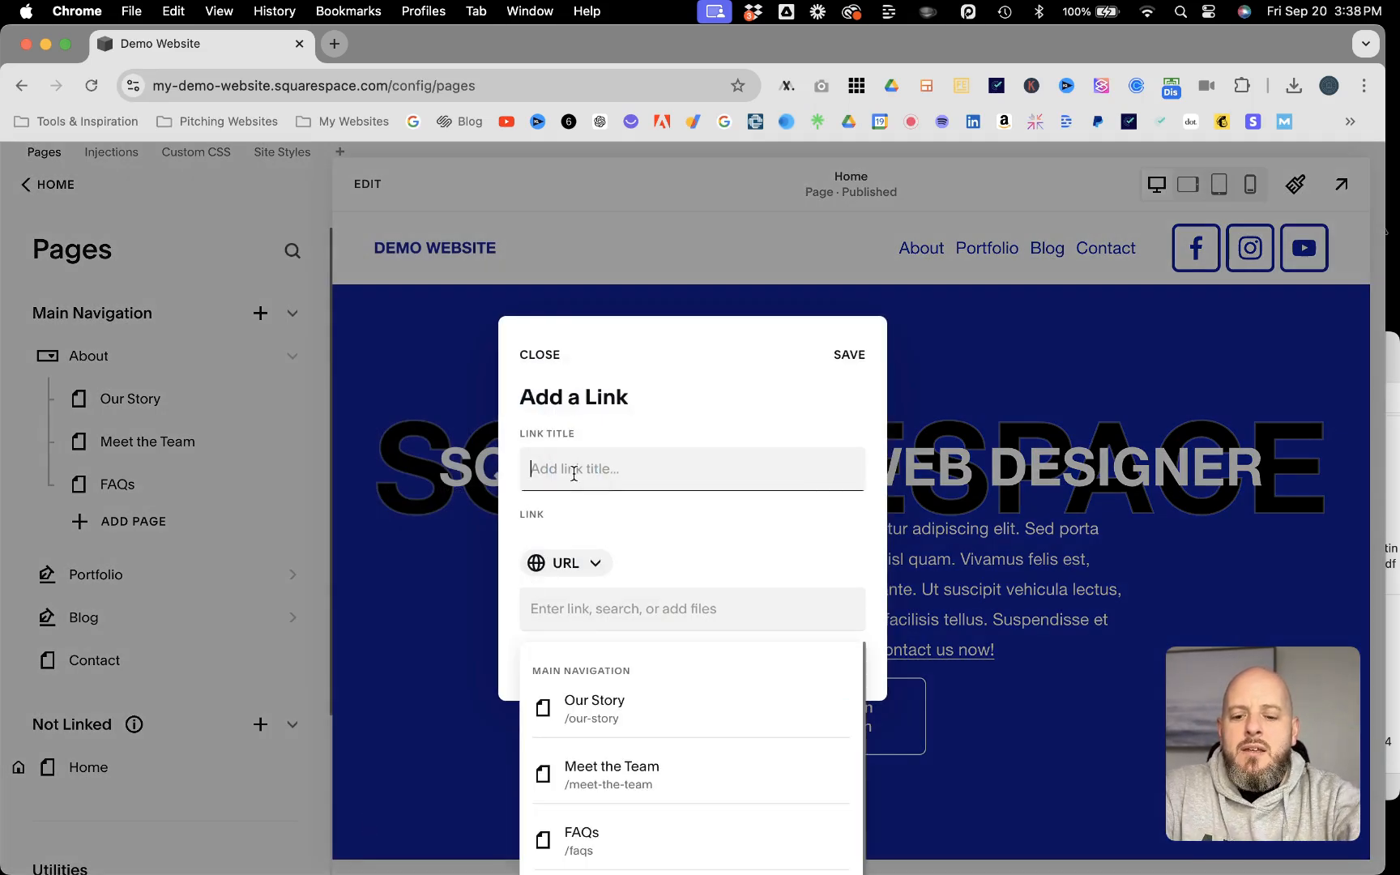
{"action": "type", "text": "Contact 2"}
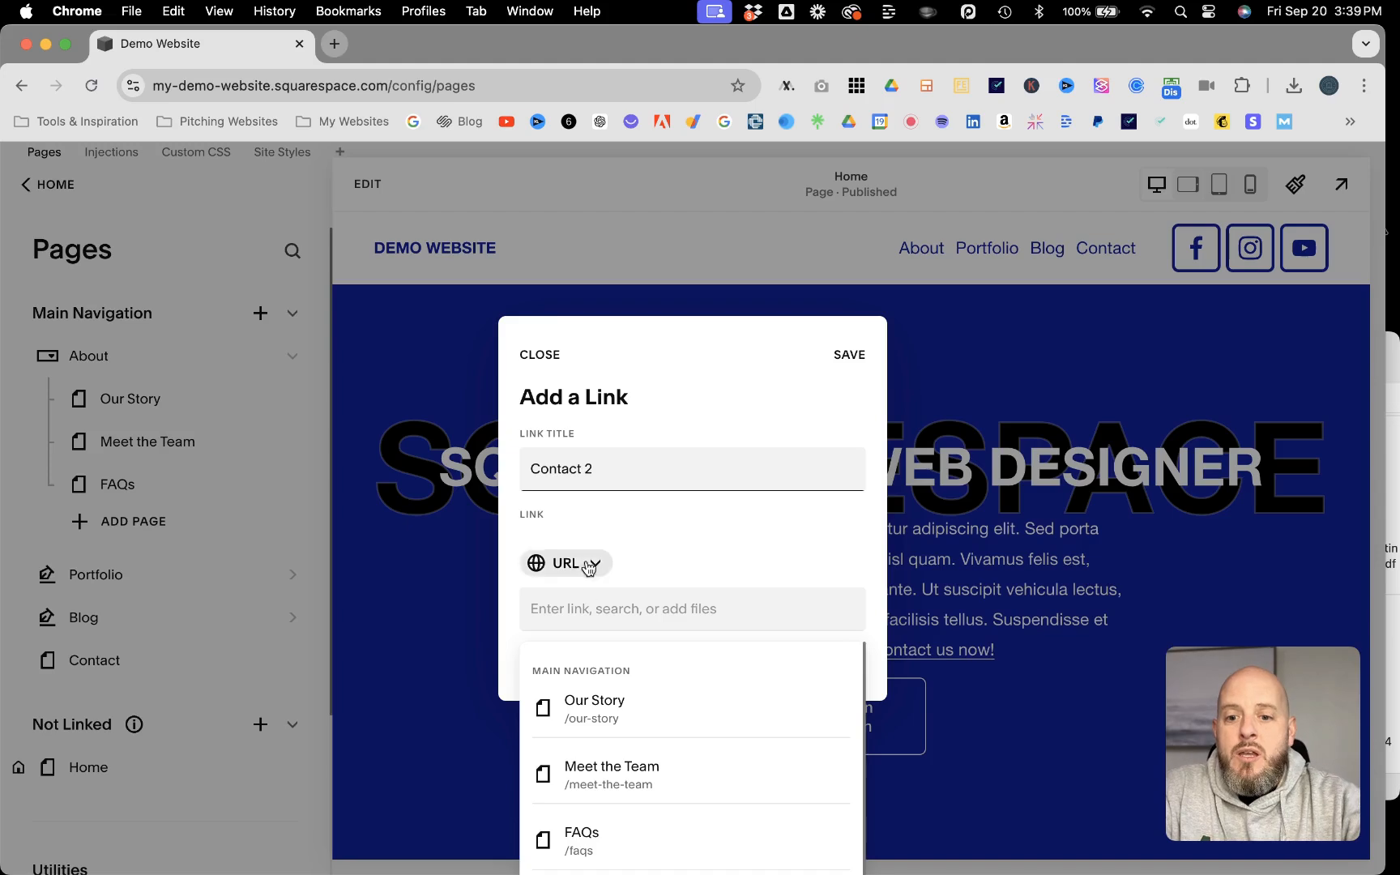
{"action": "left_click", "coordinate": [585, 614]}
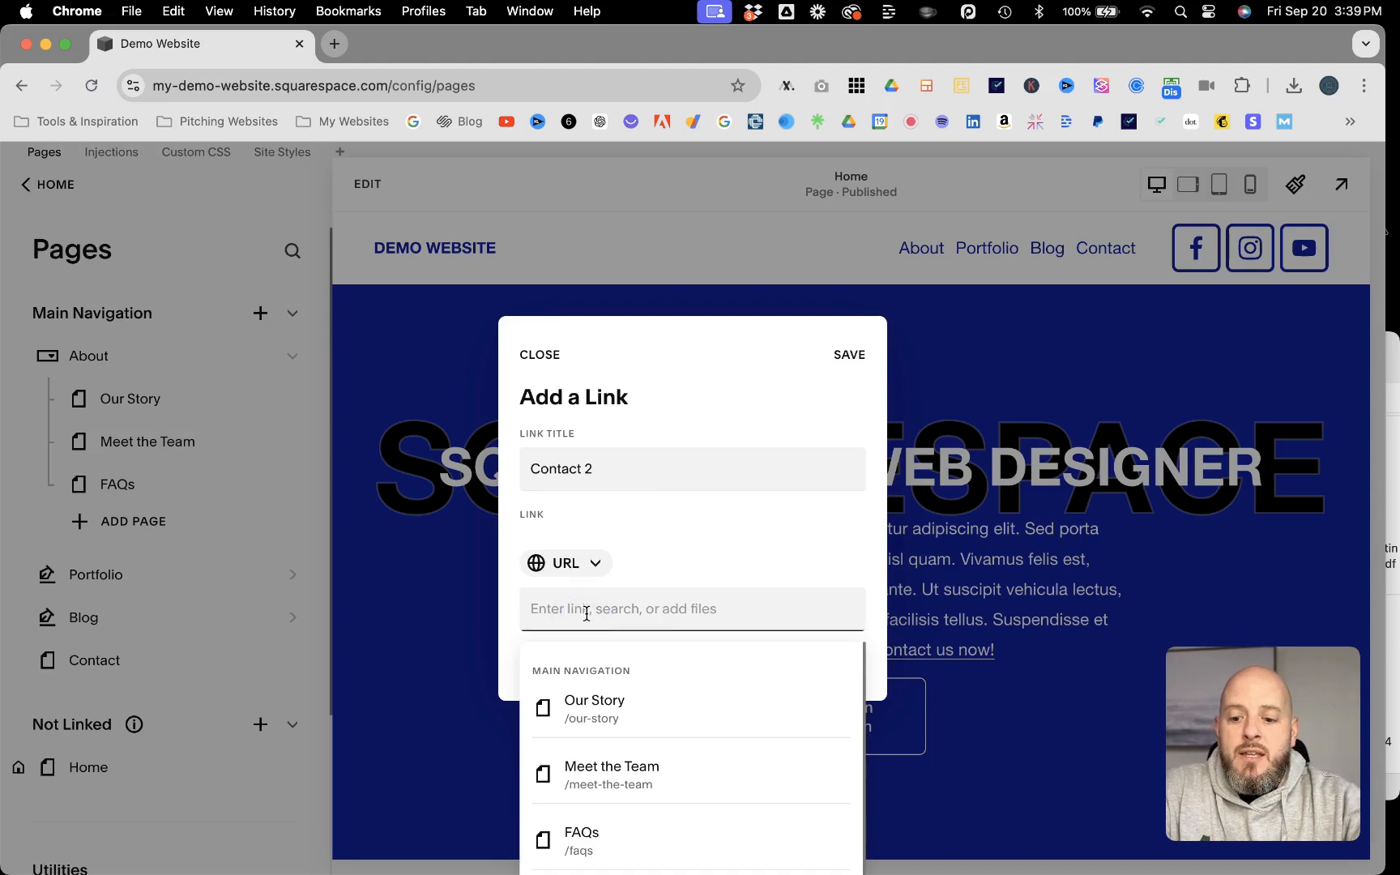
{"action": "type", "text": "#contact"}
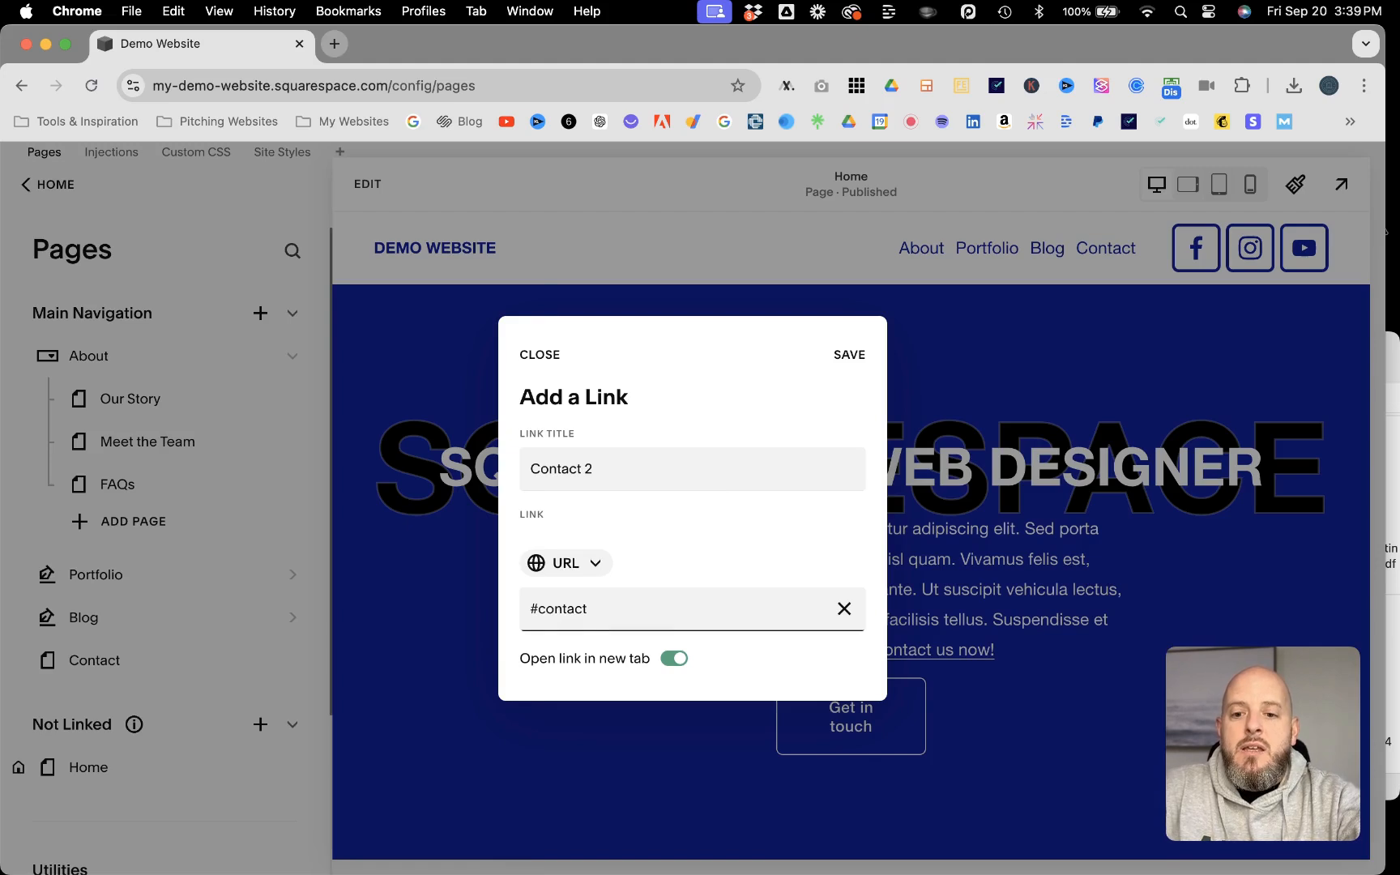
{"action": "left_click", "coordinate": [673, 658]}
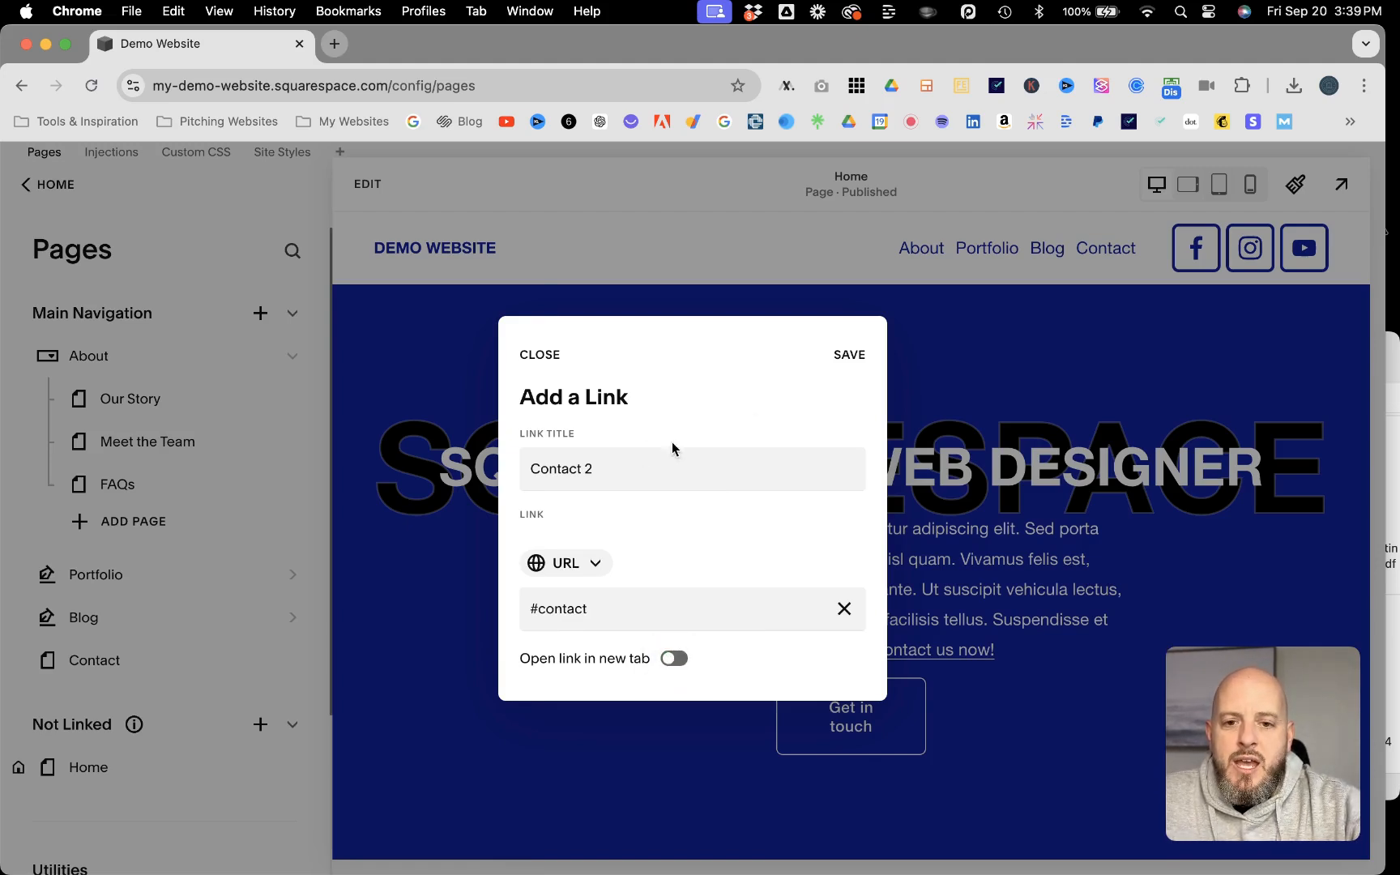
{"action": "left_click", "coordinate": [847, 356]}
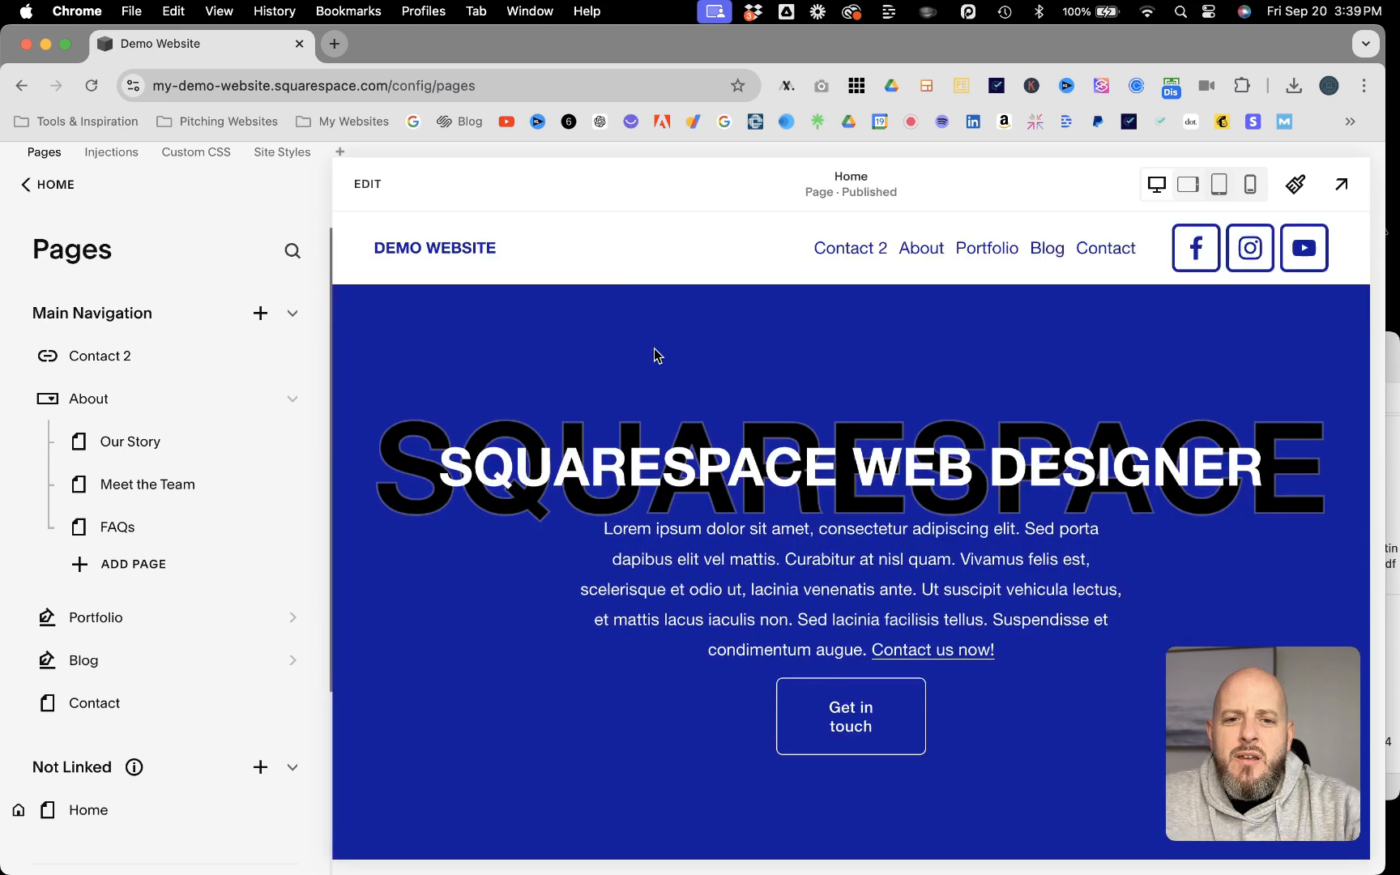
Step: Preview the Home page full-size and reload the site with the #contact anchor removed from its address
{"action": "scroll", "coordinate": [648, 373], "scroll_direction": "down", "scroll_amount": 10}
{"action": "scroll", "coordinate": [644, 395], "scroll_direction": "down", "scroll_amount": 10}
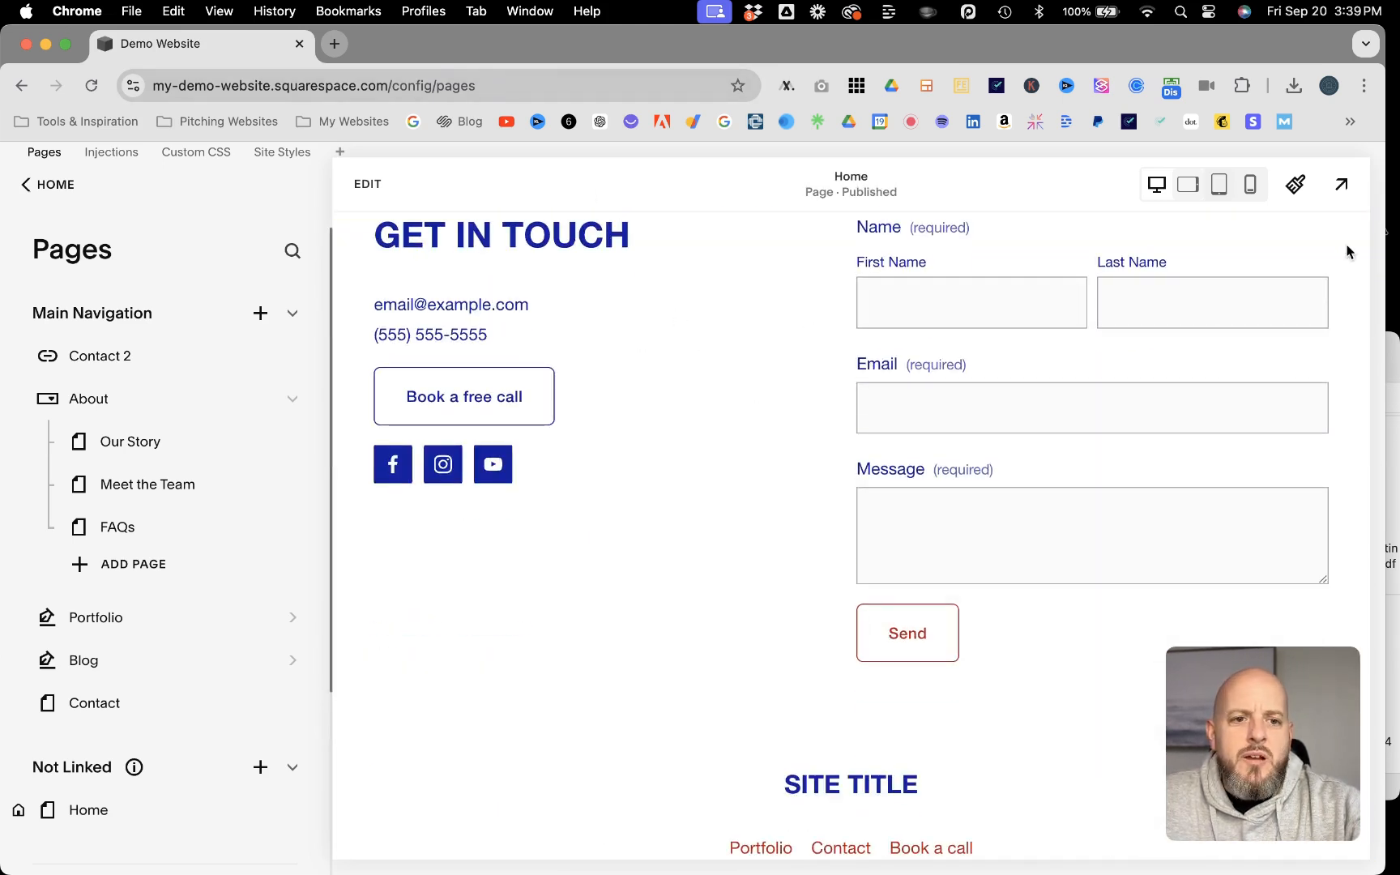
{"action": "left_click", "coordinate": [1341, 184]}
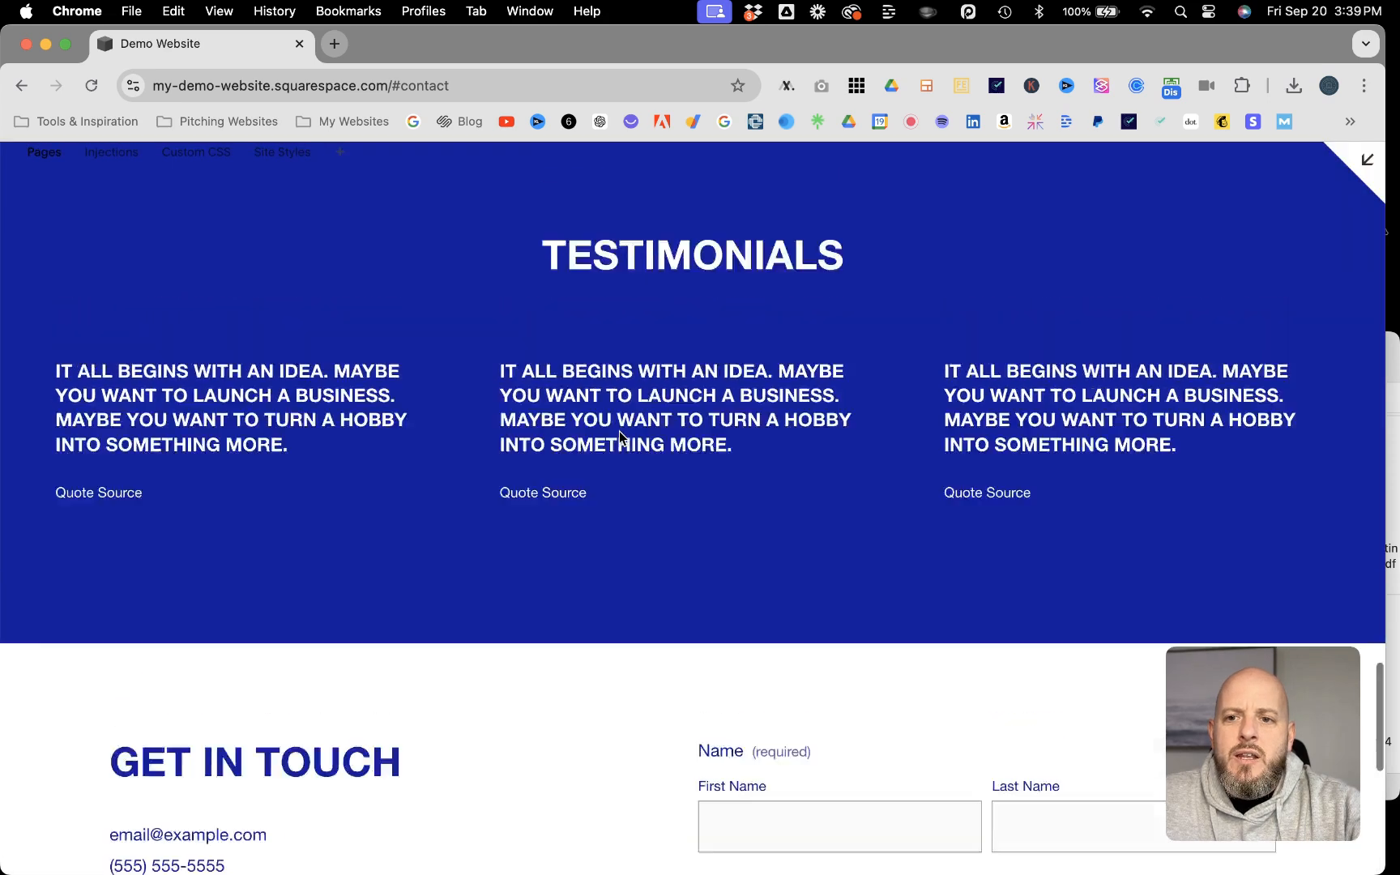
{"action": "scroll", "coordinate": [620, 437], "scroll_direction": "up", "scroll_amount": 15}
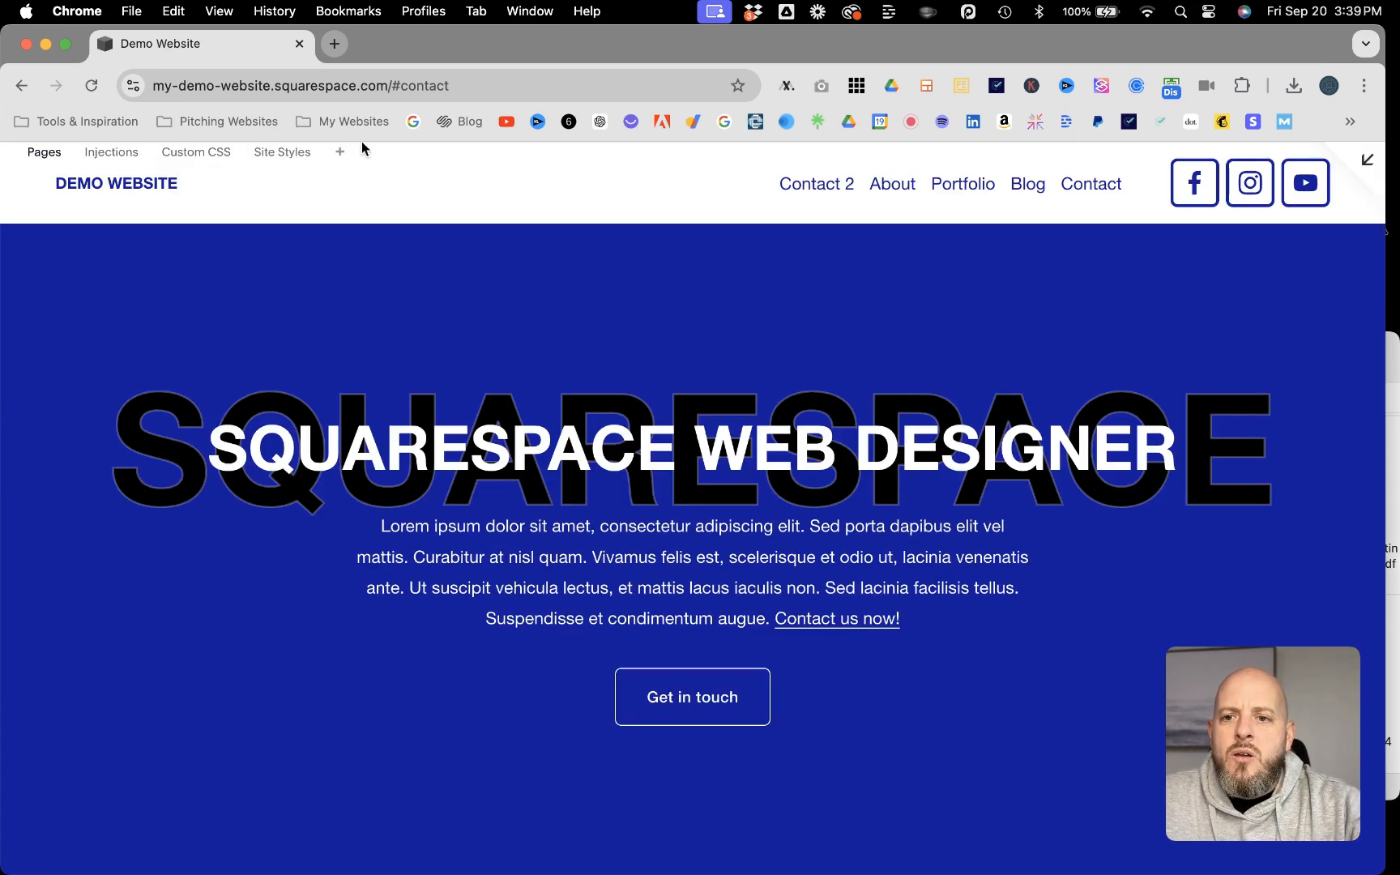
{"action": "left_click", "coordinate": [463, 82]}
{"action": "left_click", "coordinate": [465, 82]}
{"action": "key", "text": "BackSpace"}
{"action": "key", "text": "BackSpace"}
{"action": "key", "text": "BackSpace"}
{"action": "key", "text": "BackSpace"}
{"action": "key", "text": "BackSpace"}
{"action": "key", "text": "BackSpace"}
{"action": "key", "text": "BackSpace"}
{"action": "key", "text": "BackSpace"}
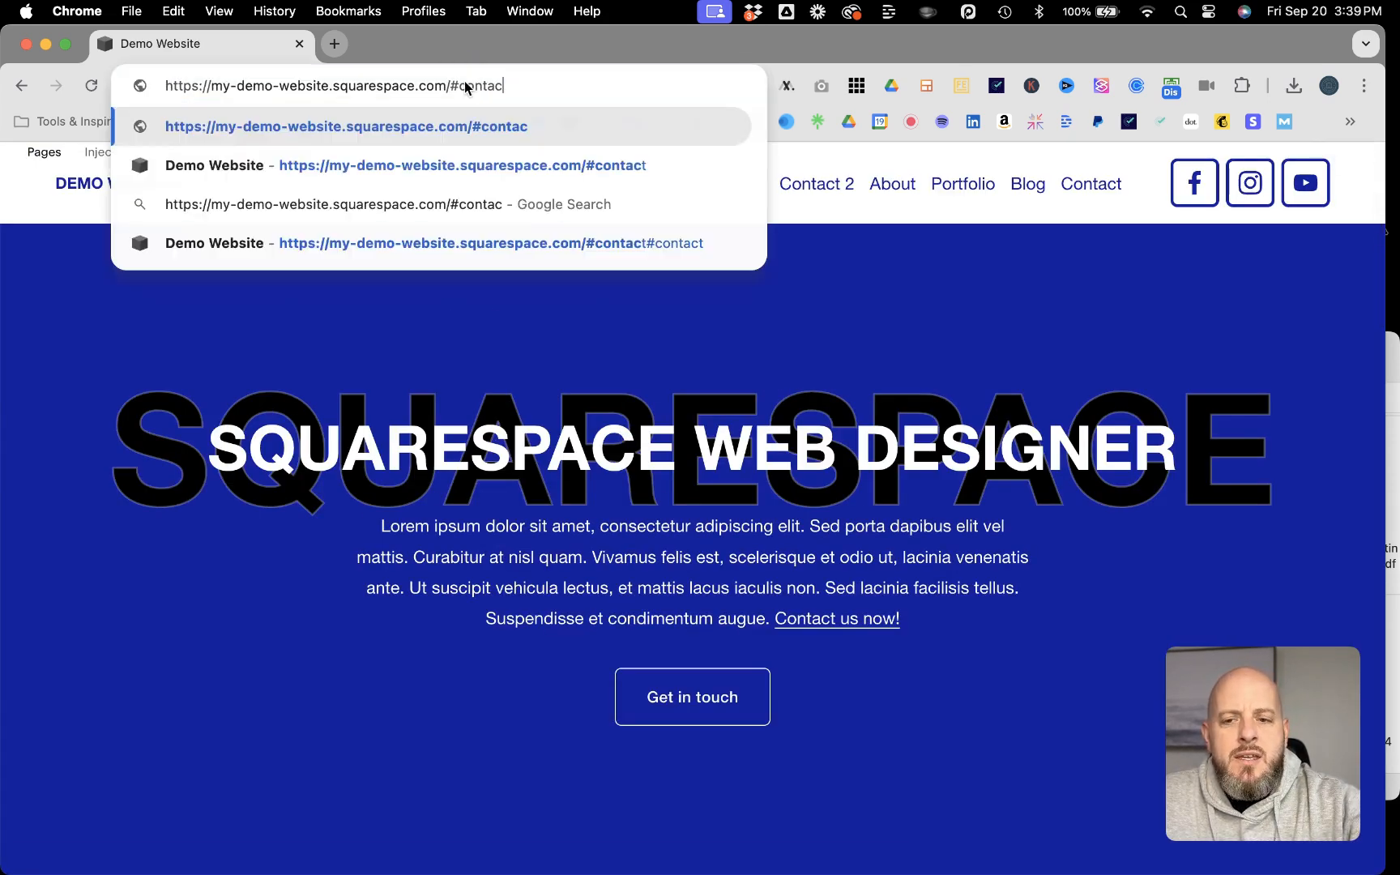
{"action": "key", "text": "Return"}
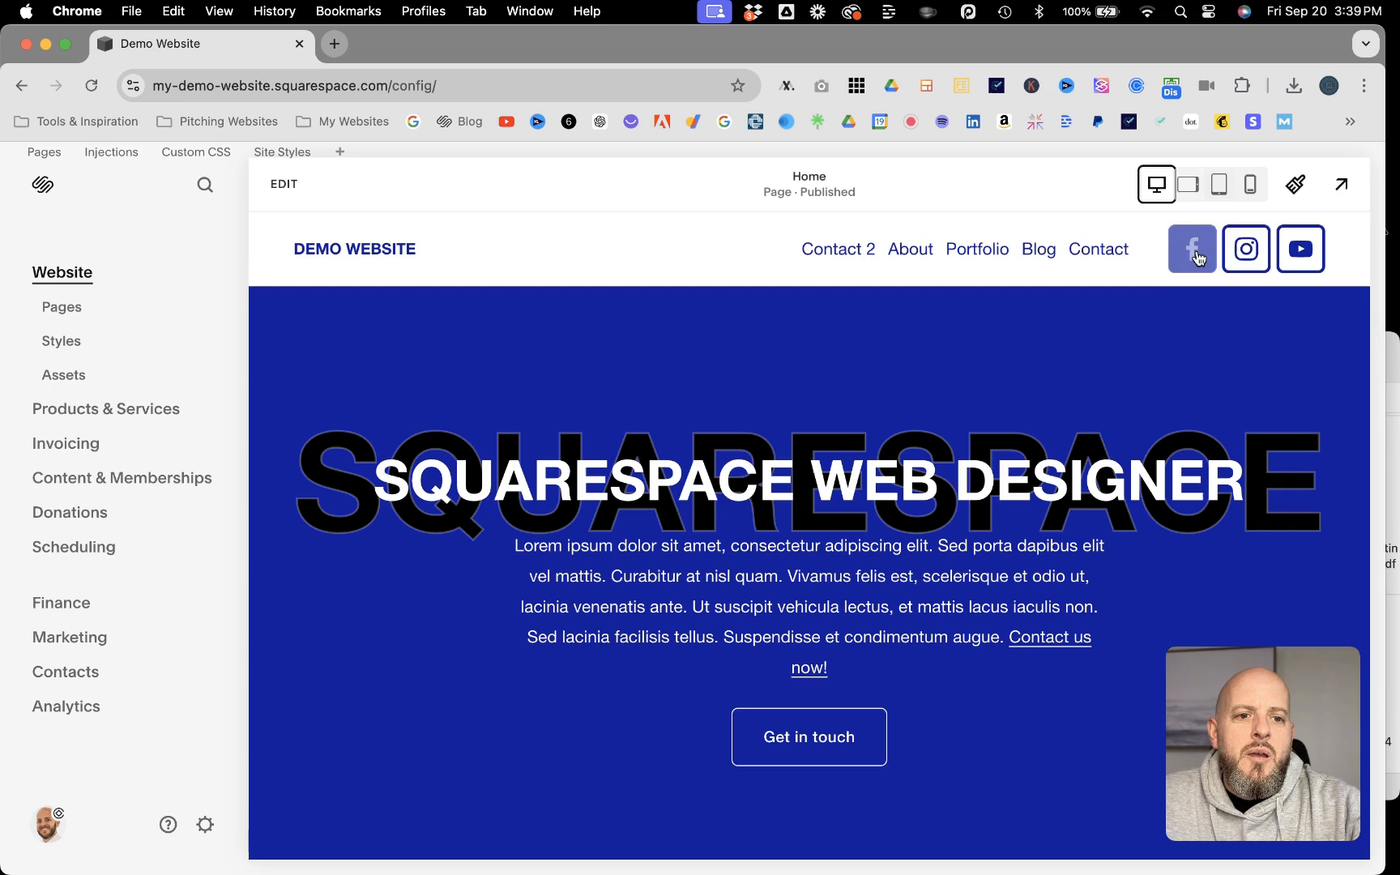
Step: Preview the homepage again and test the "Contact 2" navigation link's scroll to the contact section
{"action": "left_click", "coordinate": [1342, 185]}
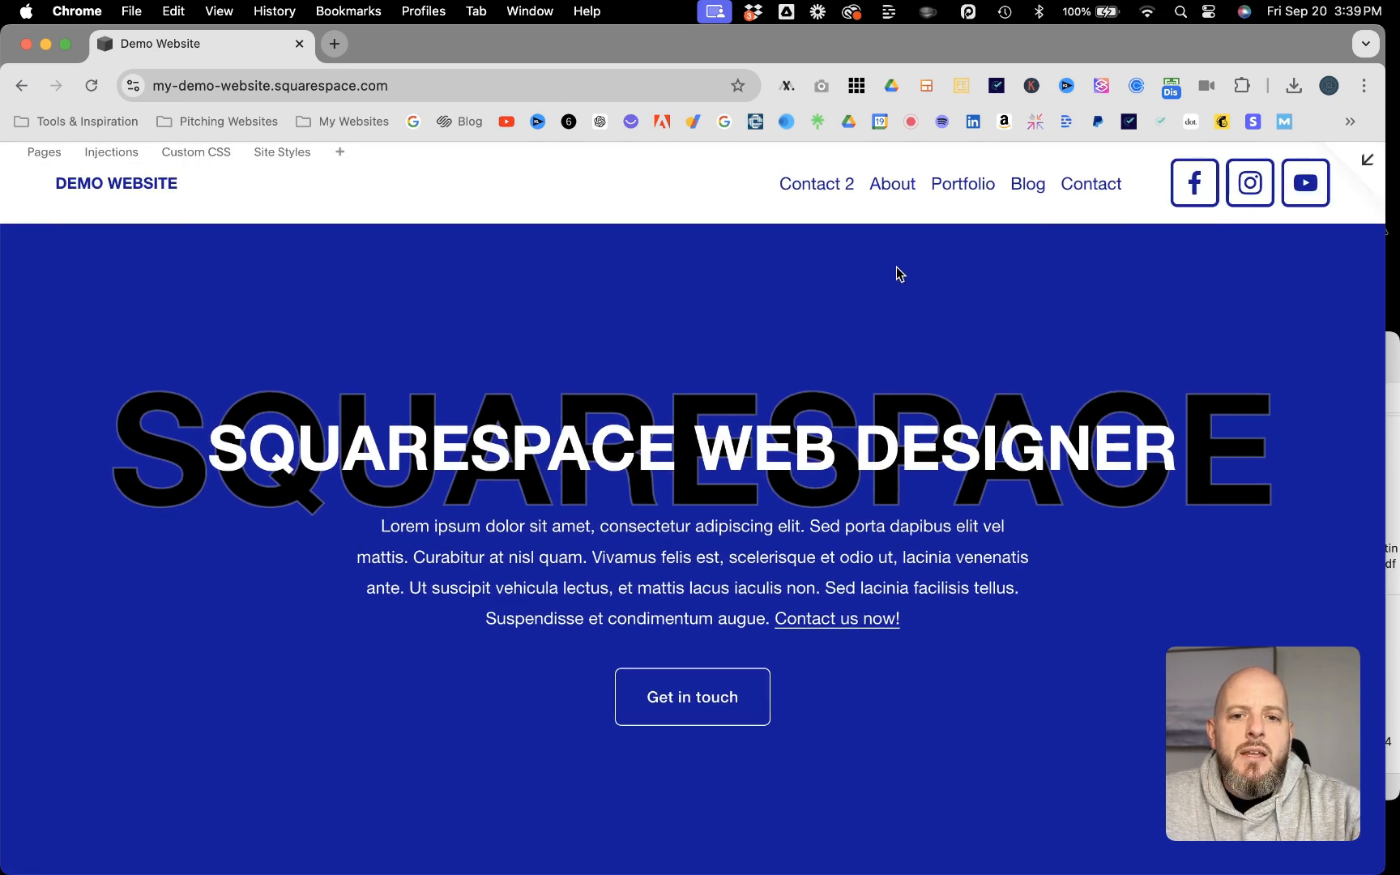
{"action": "left_click", "coordinate": [825, 186]}
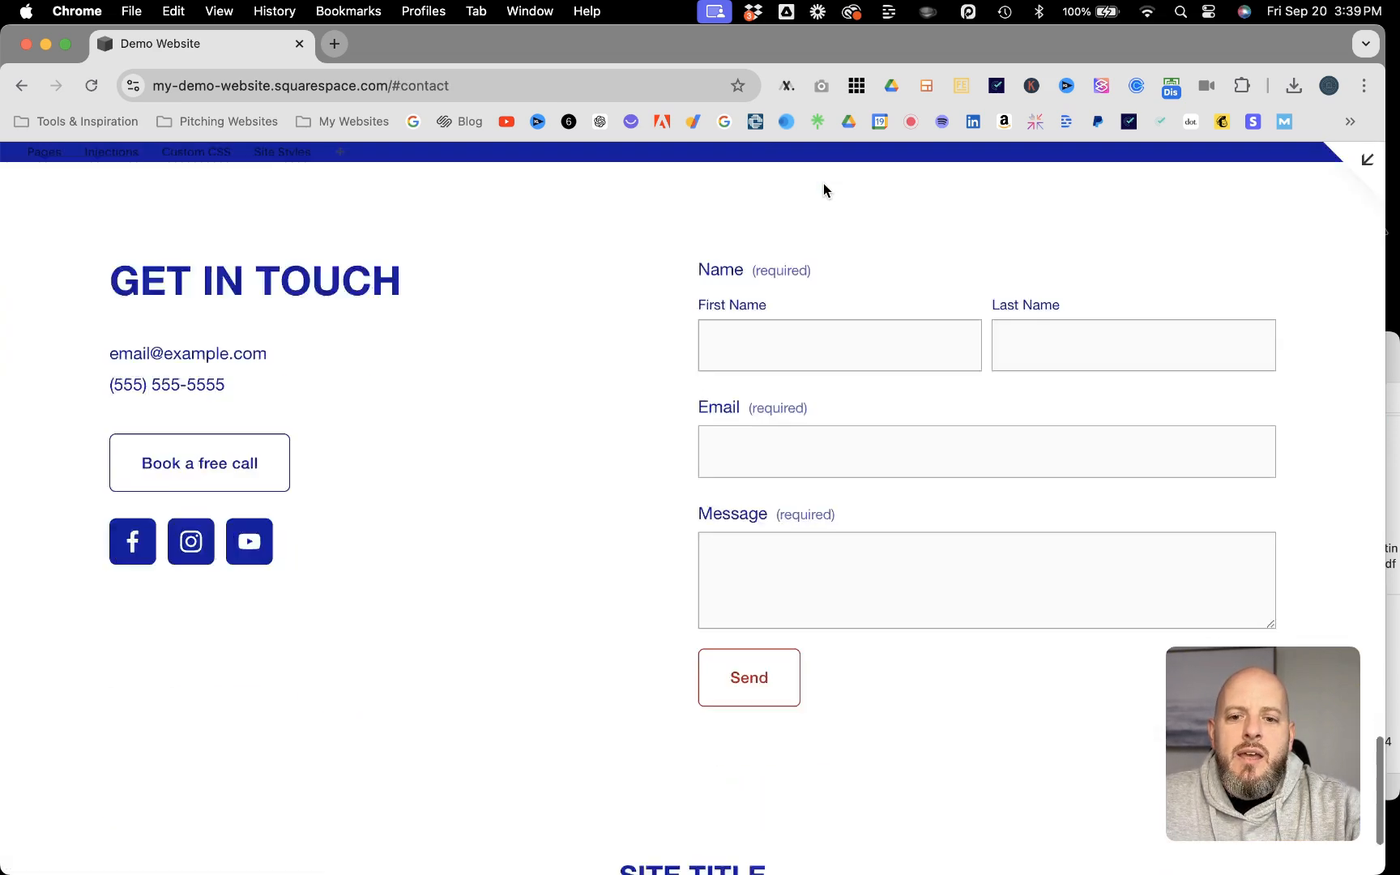
{"action": "scroll", "coordinate": [567, 297], "scroll_direction": "up", "scroll_amount": 5}
{"action": "scroll", "coordinate": [568, 297], "scroll_direction": "up", "scroll_amount": 3}
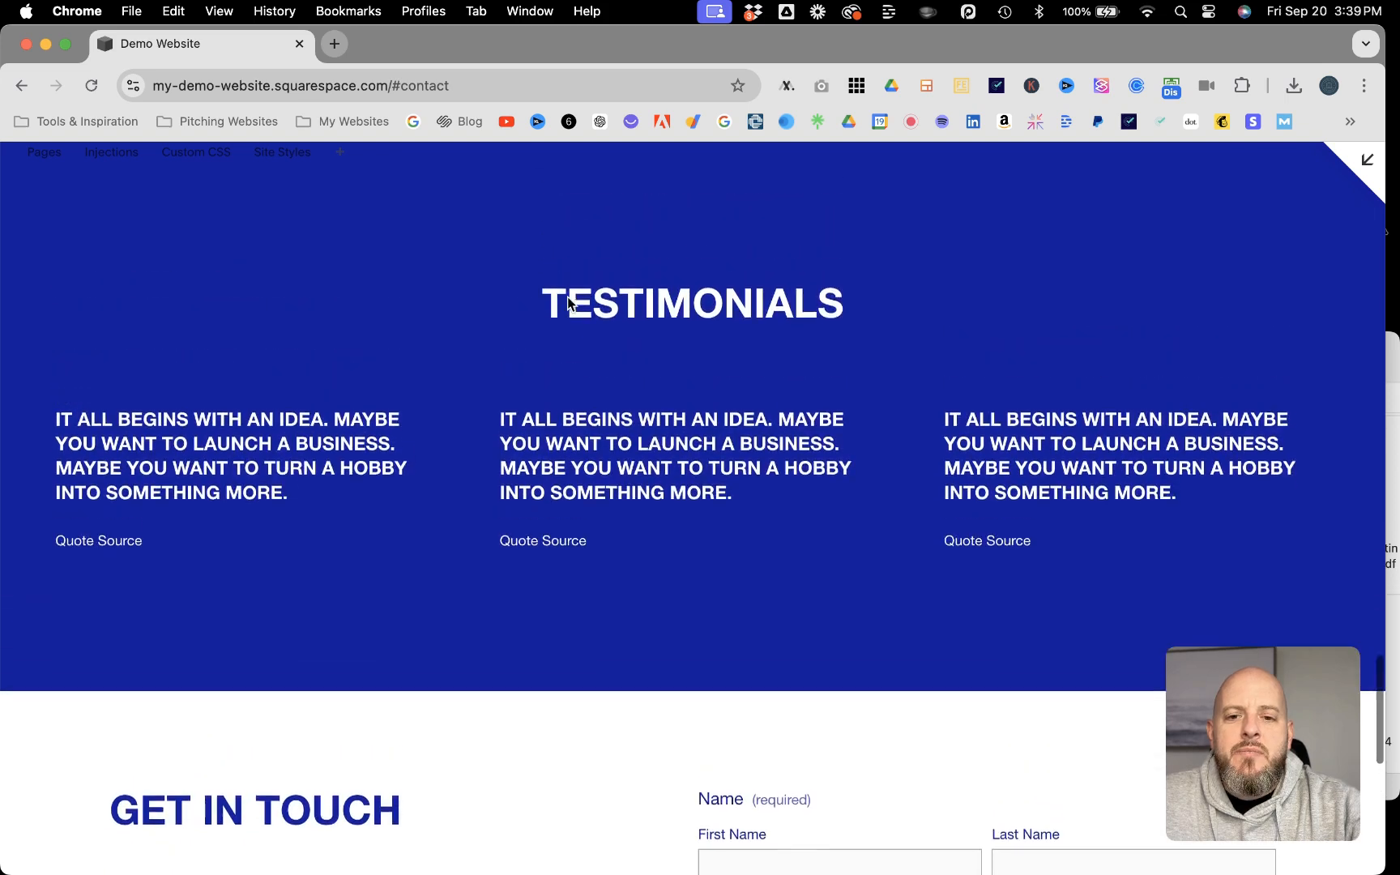
{"action": "scroll", "coordinate": [567, 296], "scroll_direction": "down", "scroll_amount": 1}
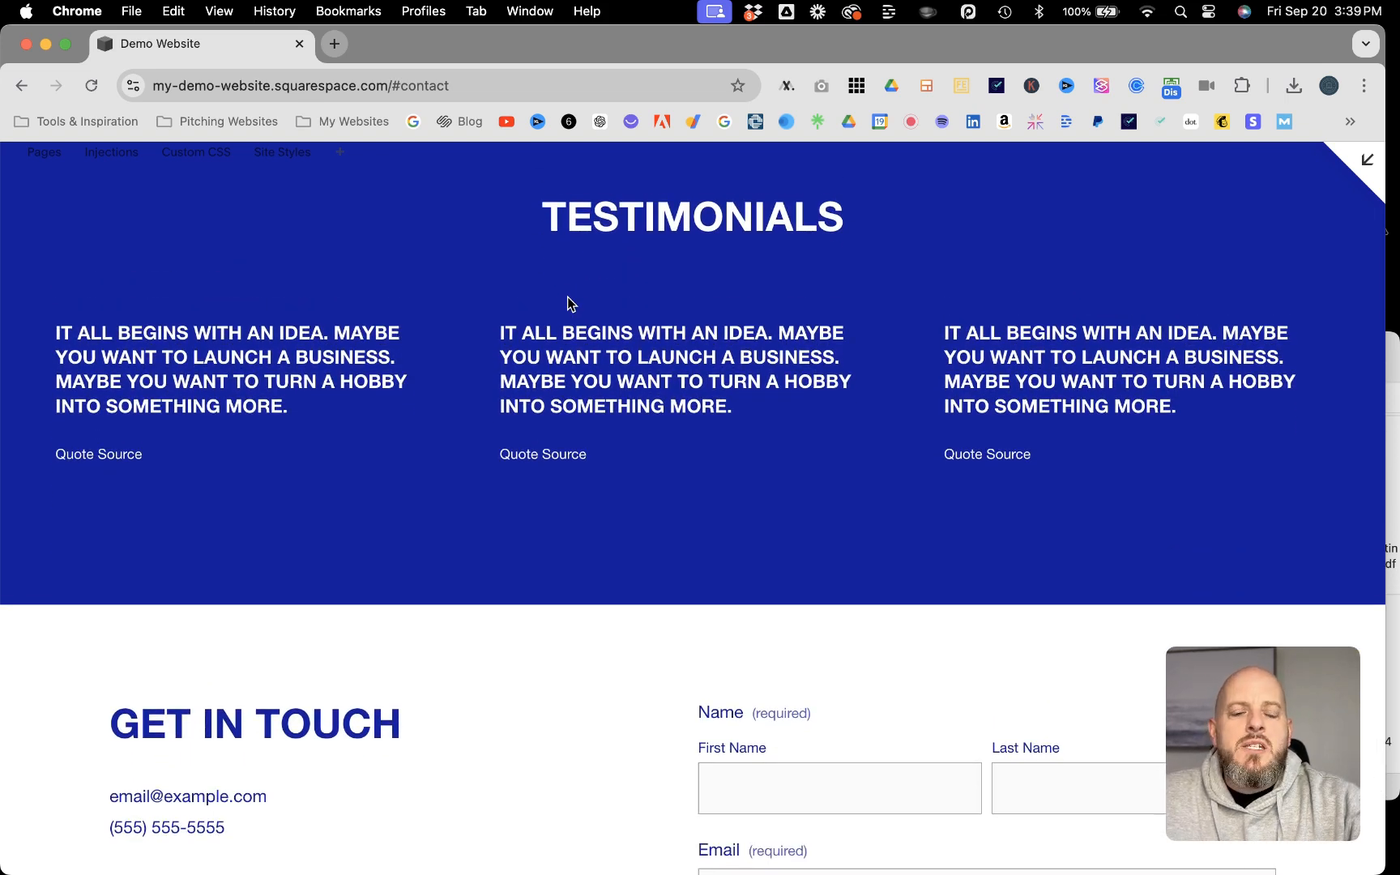